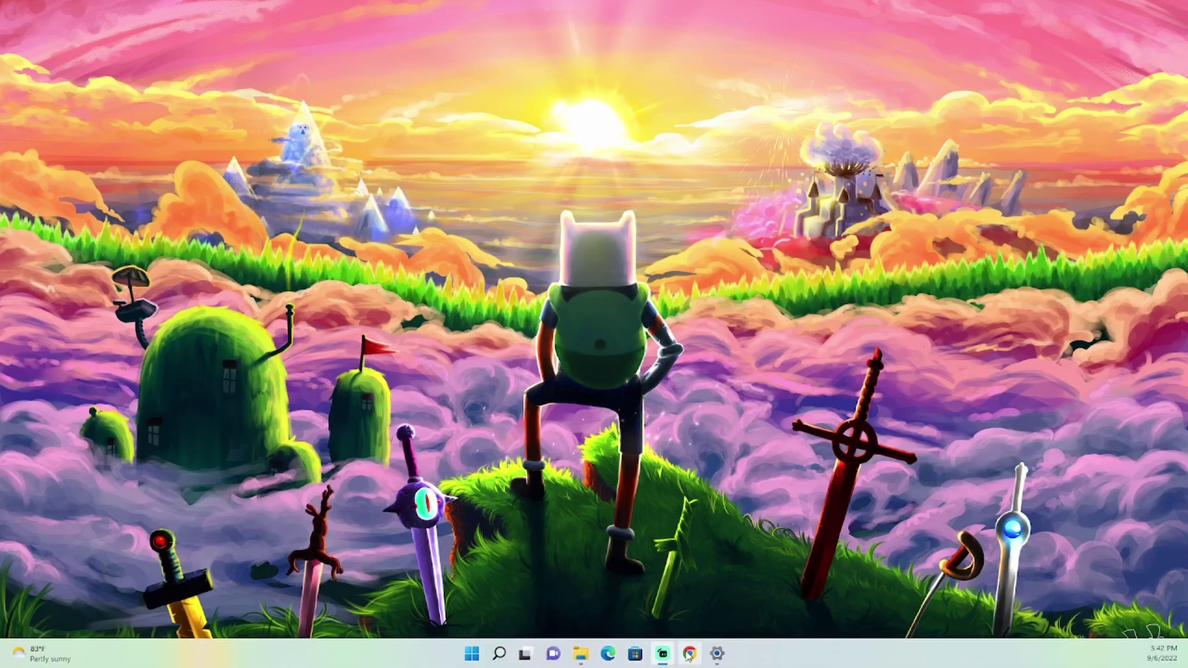
# Step: Open Chrome, search for "roblox account manager", and open the ic3w0lf22/Roblox-Account-Manager releases page on GitHub
pyautogui.click(689, 653)
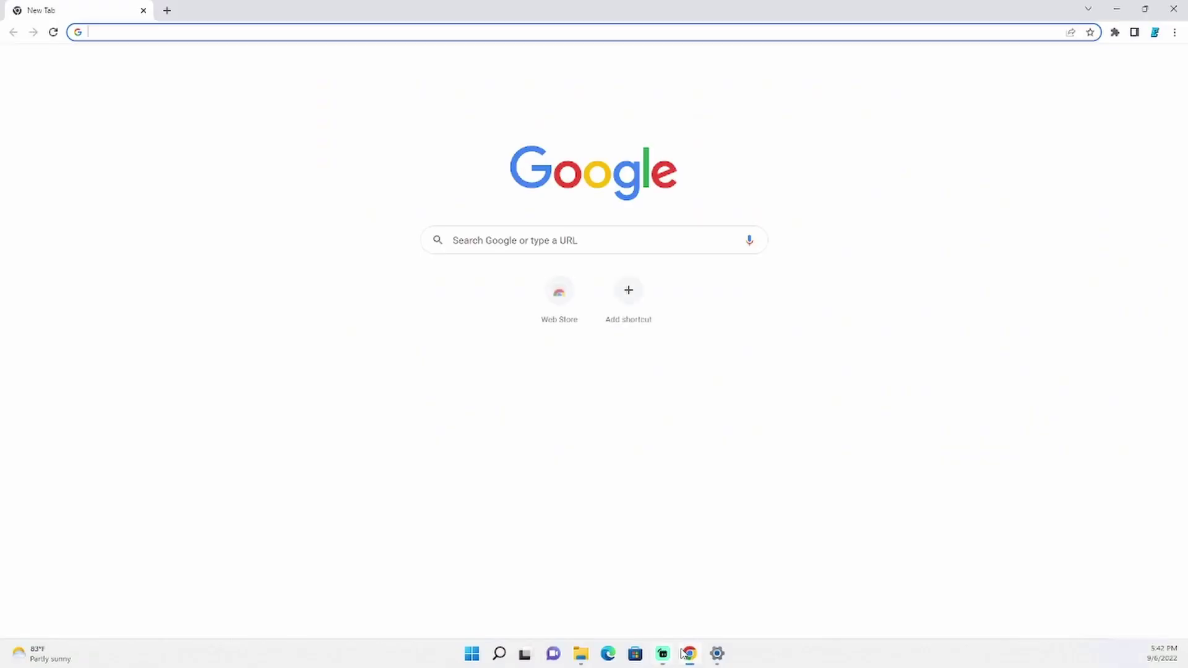
pyautogui.click(127, 35)
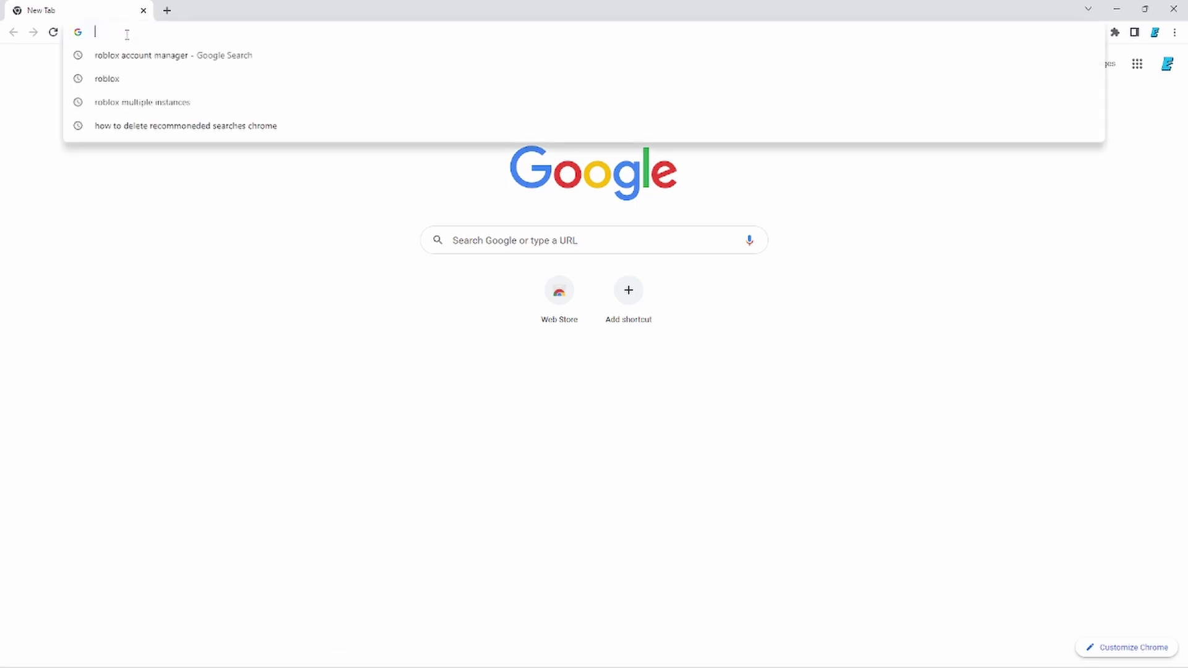
pyautogui.click(142, 65)
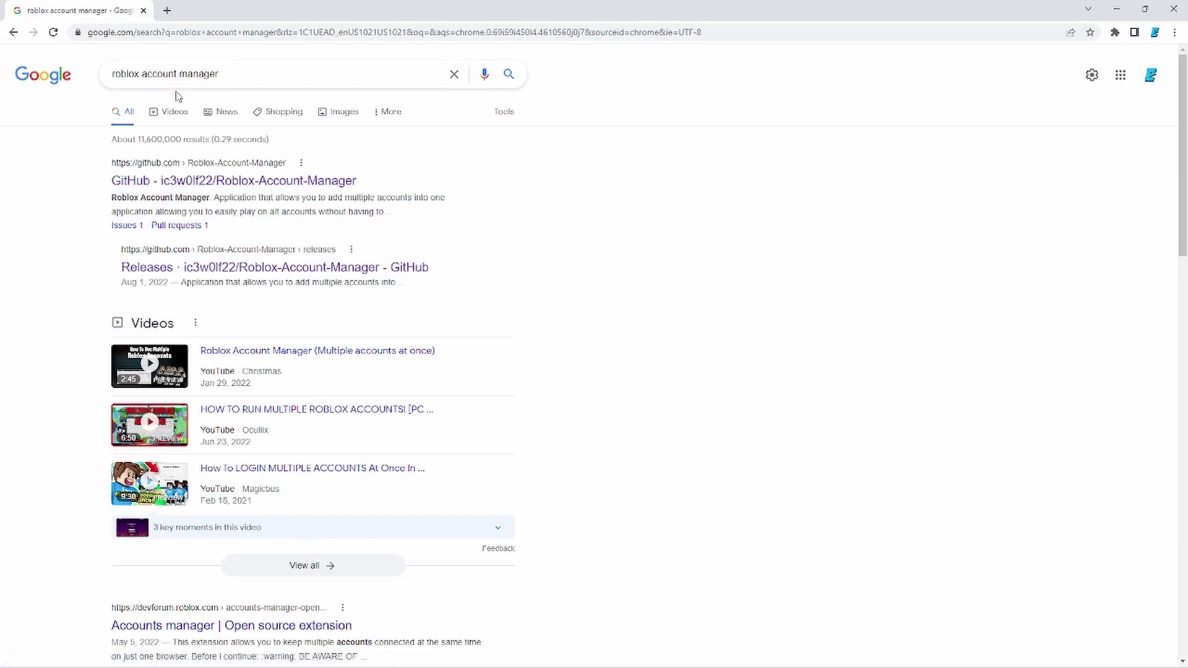
pyautogui.click(165, 279)
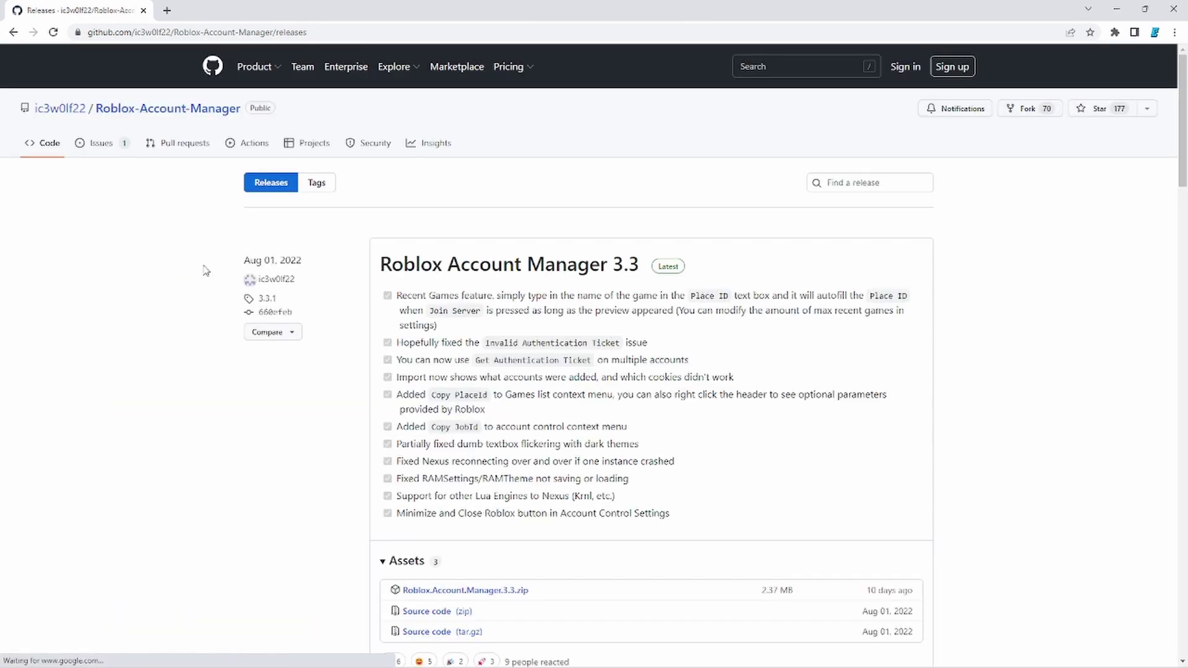
# Step: Download Roblox.Account.Manager.3.3.zip from the Roblox Account Manager 3.3 release assets and open the archive
pyautogui.scroll(-3, 436, 317)
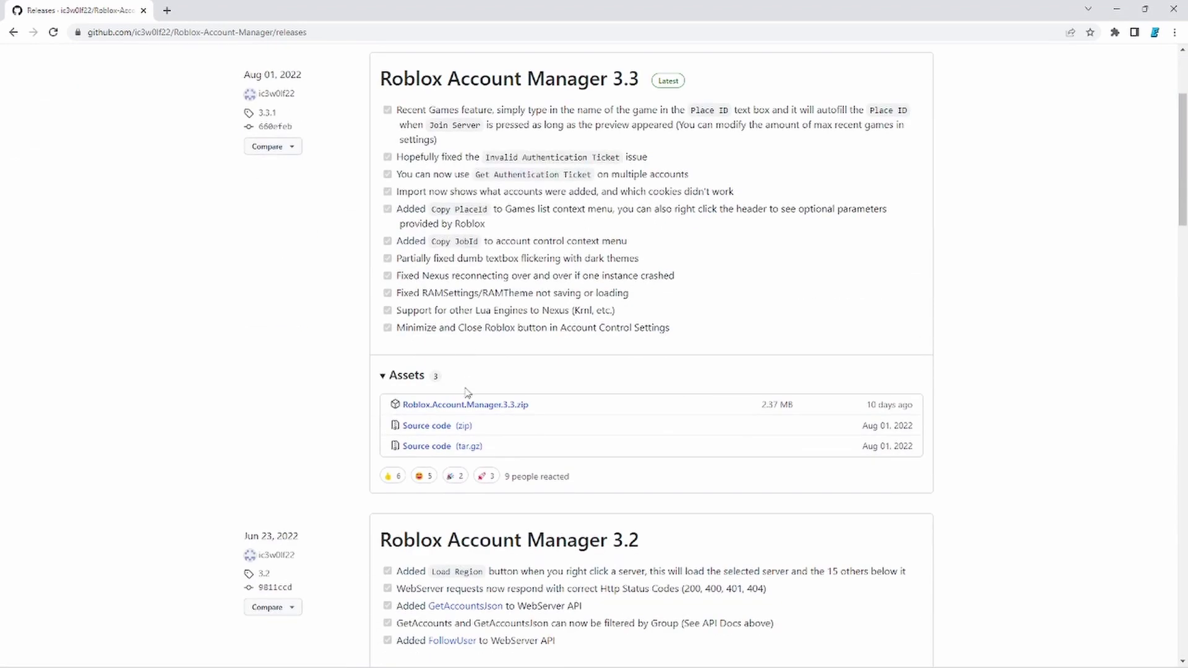
pyautogui.click(496, 409)
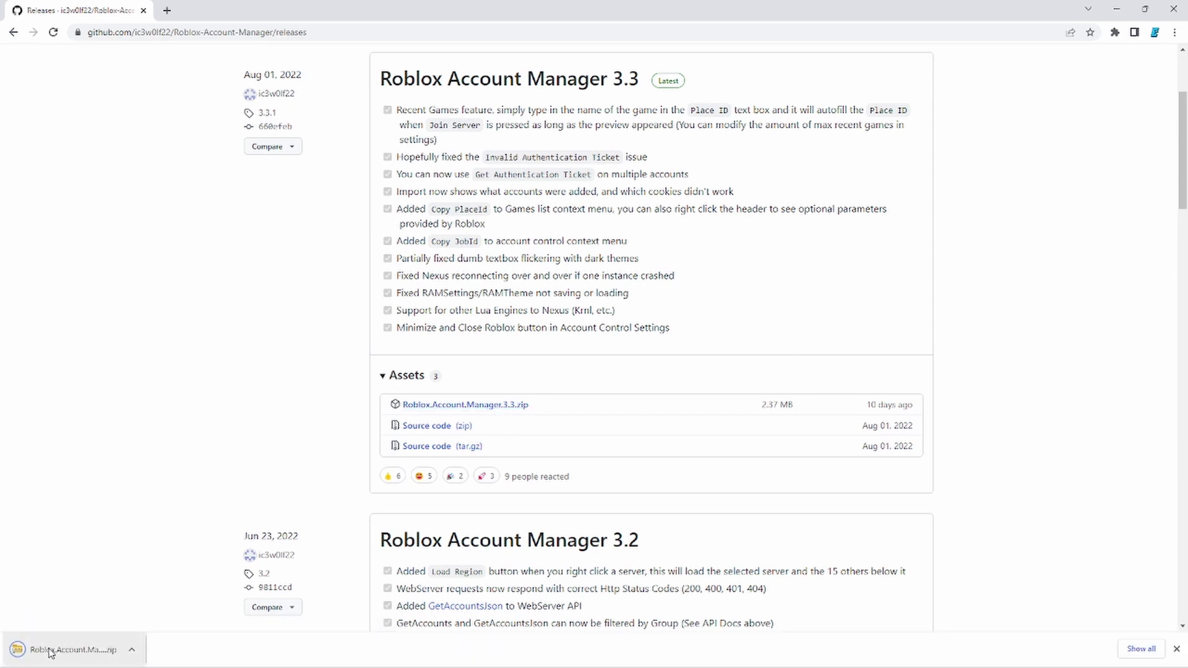
pyautogui.click(50, 649)
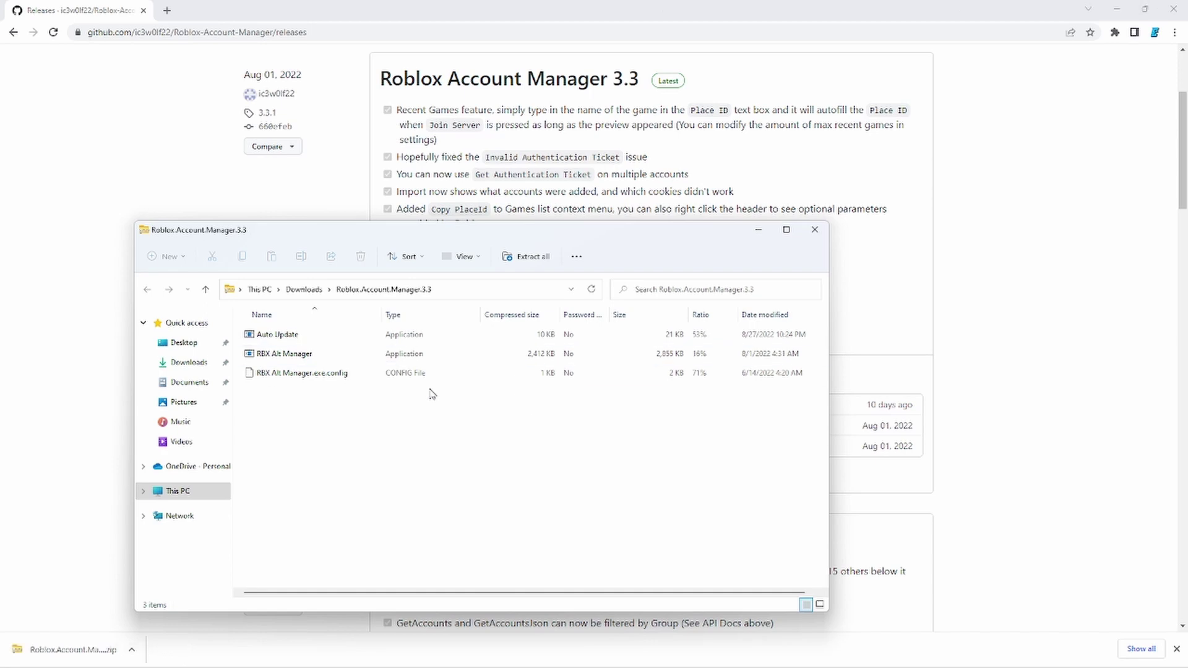
# Step: Minimize the browser and create a new folder named RAM on the desktop
pyautogui.click(1116, 8)
pyautogui.rightClick(450, 140)
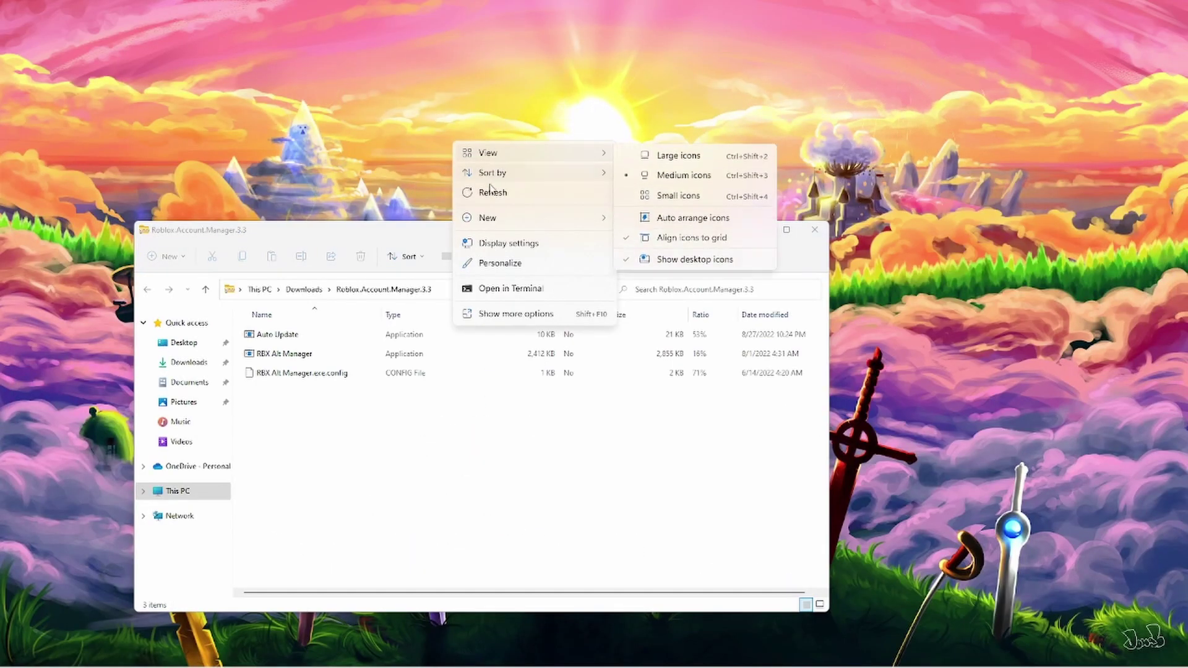
pyautogui.moveTo(494, 222)
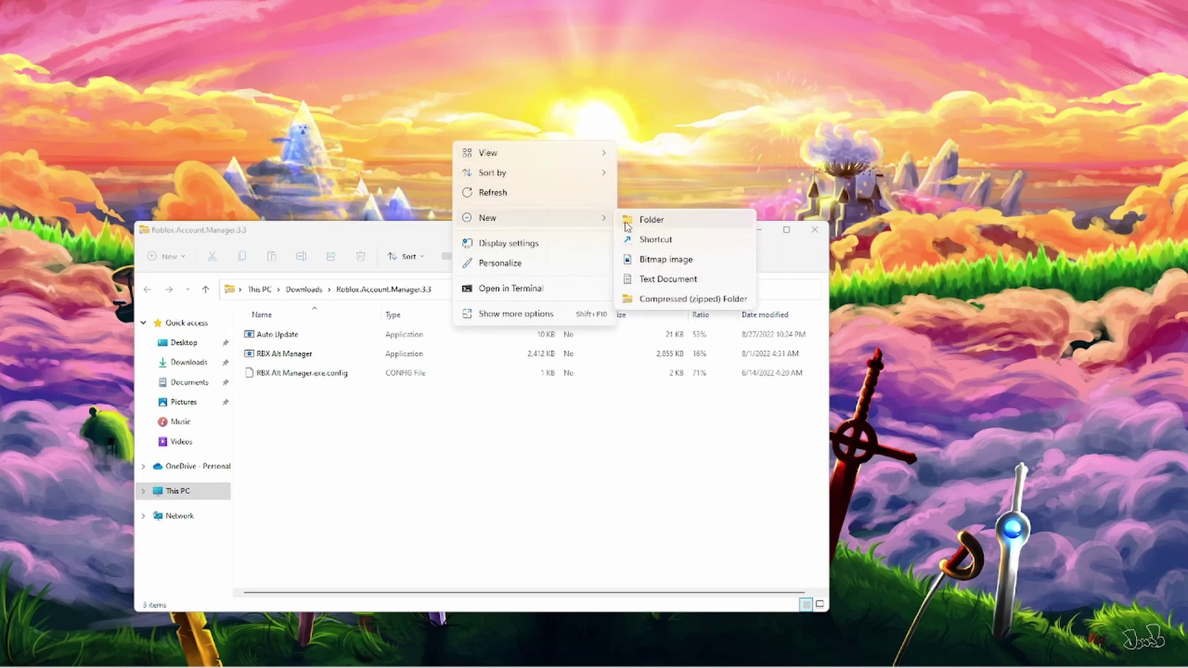
pyautogui.click(647, 220)
pyautogui.write('RA')
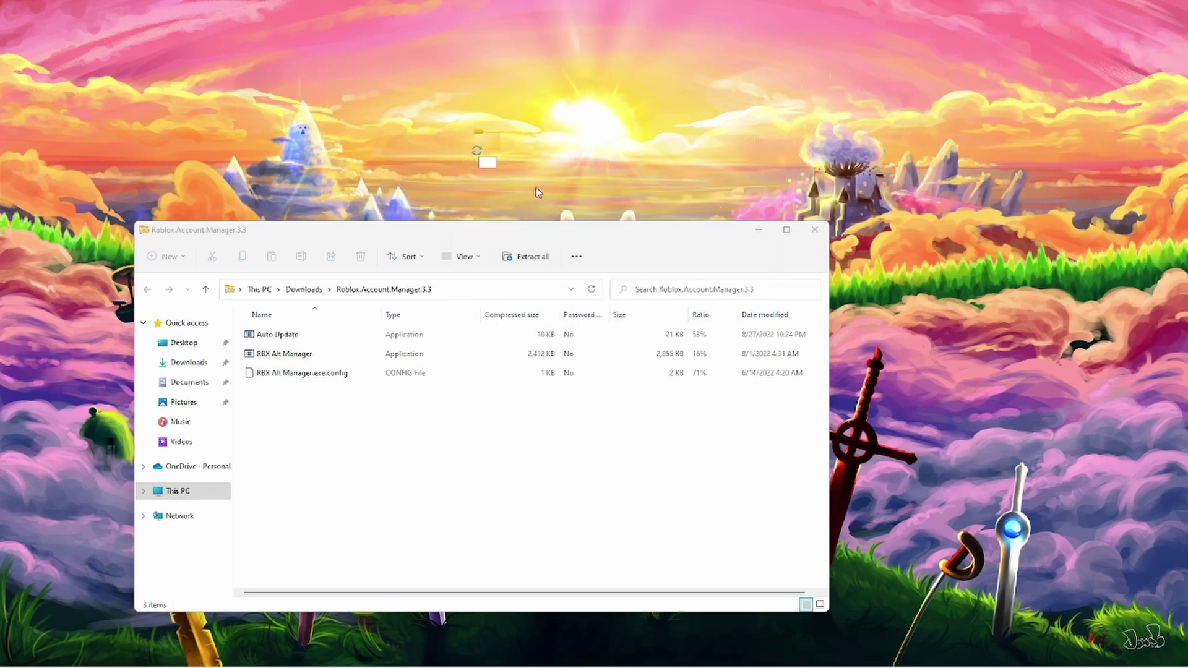
pyautogui.write('M')
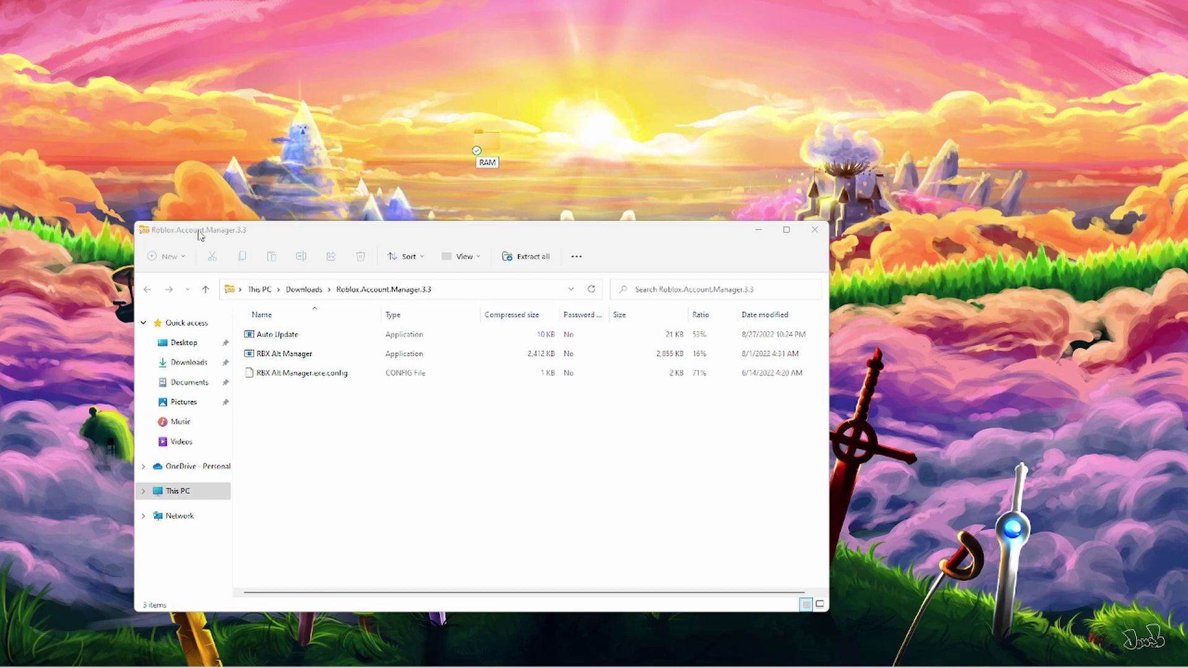
pyautogui.press('Return')
# Step: Extract all files of the Roblox.Account.Manager.3.3 archive into the RAM folder on the desktop
pyautogui.moveTo(402, 420); pyautogui.dragTo(384, 333)
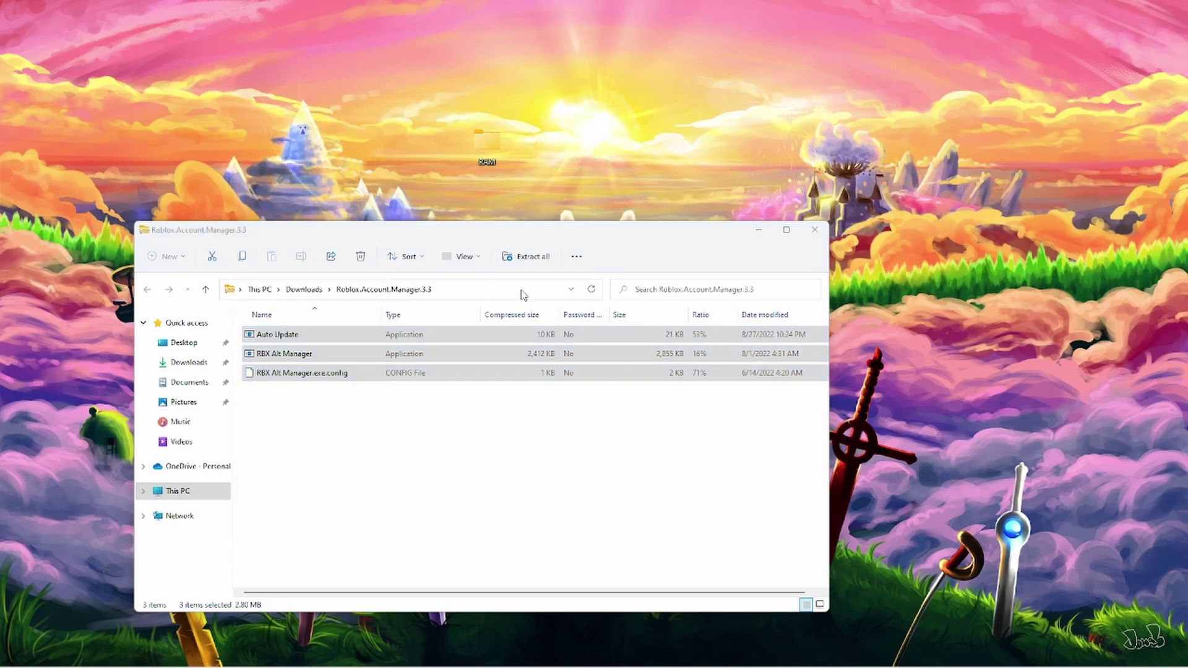
pyautogui.click(528, 259)
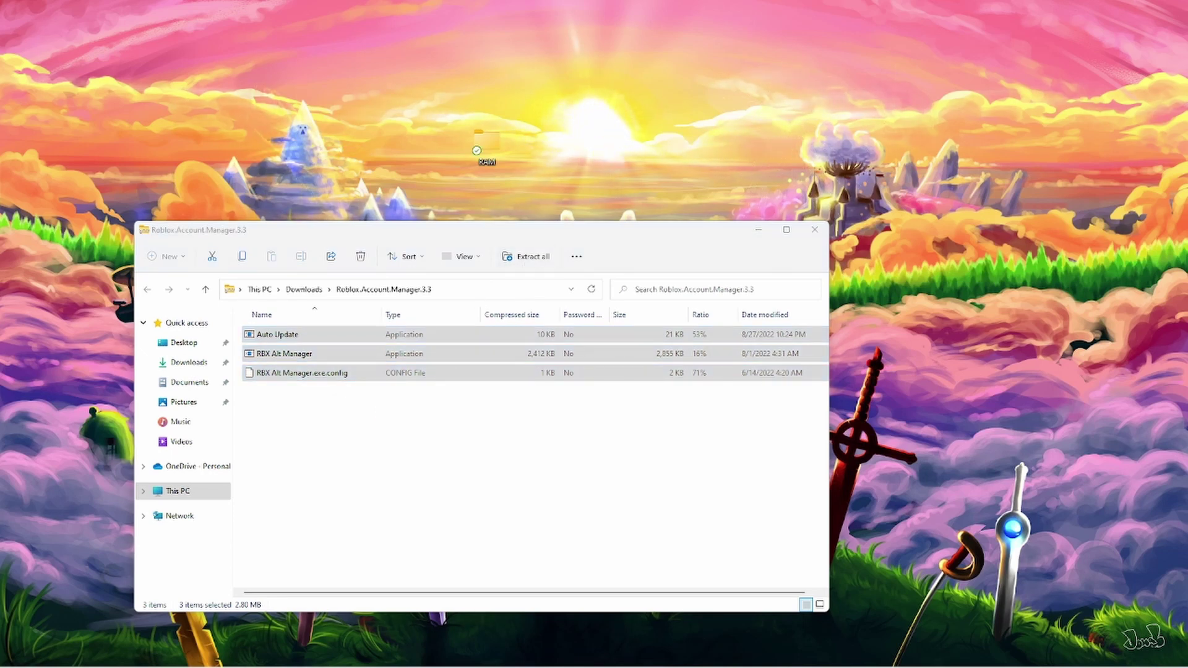
pyautogui.moveTo(363, 282); pyautogui.dragTo(477, 228)
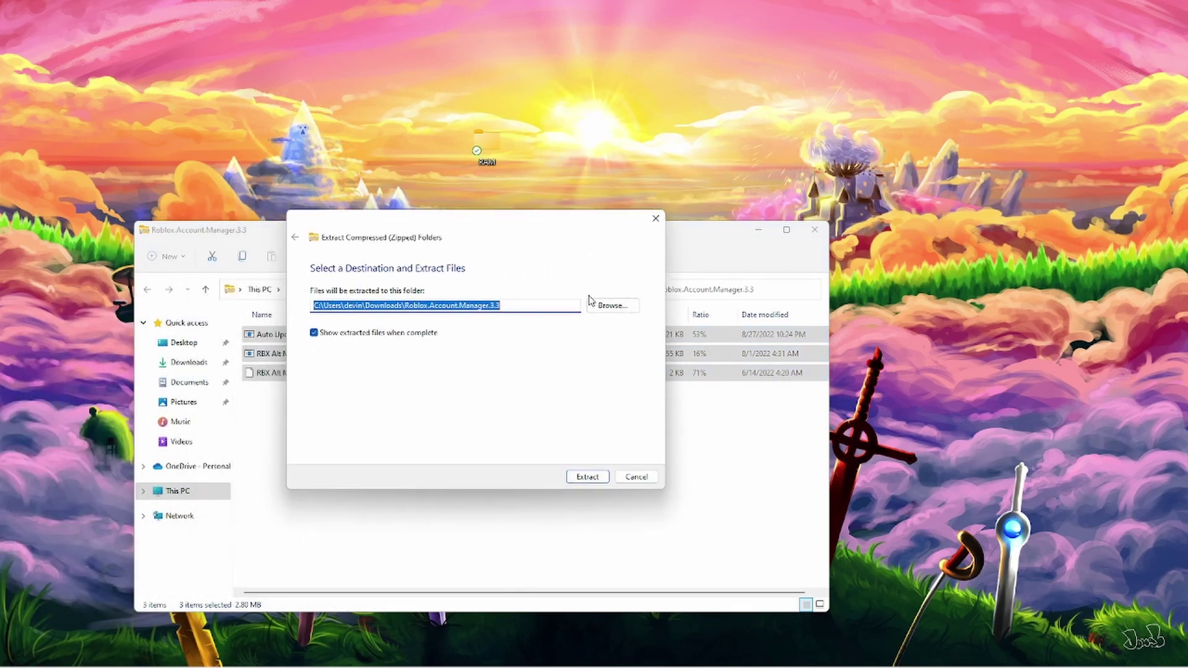
pyautogui.click(608, 303)
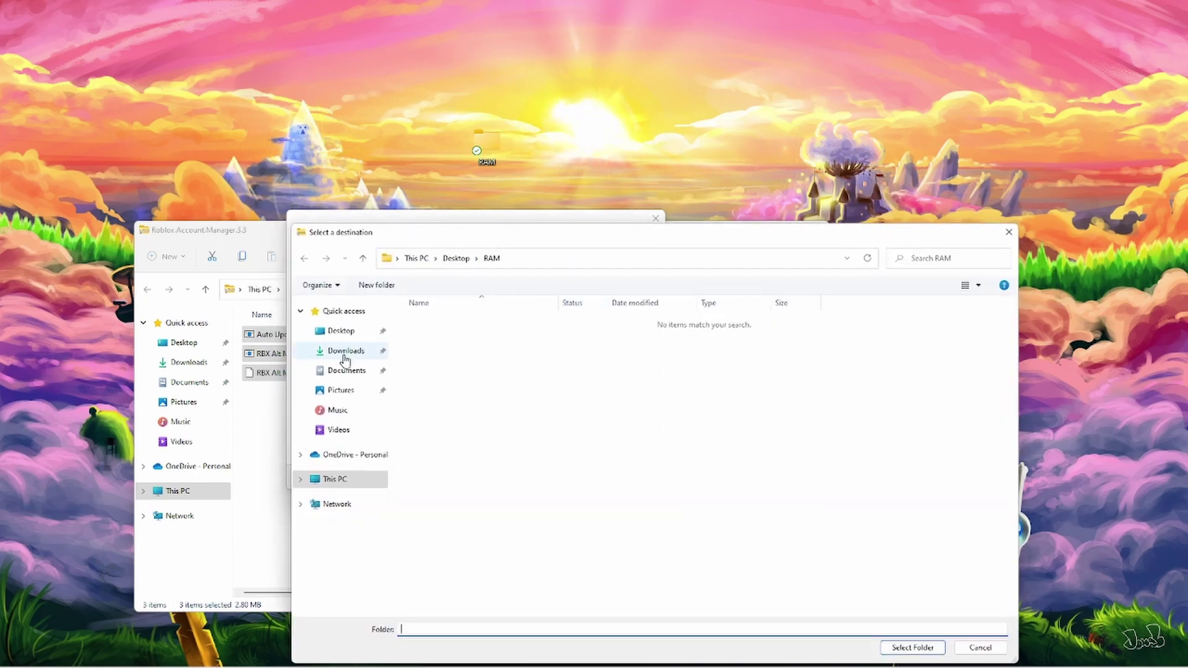
pyautogui.click(341, 331)
pyautogui.click(432, 344)
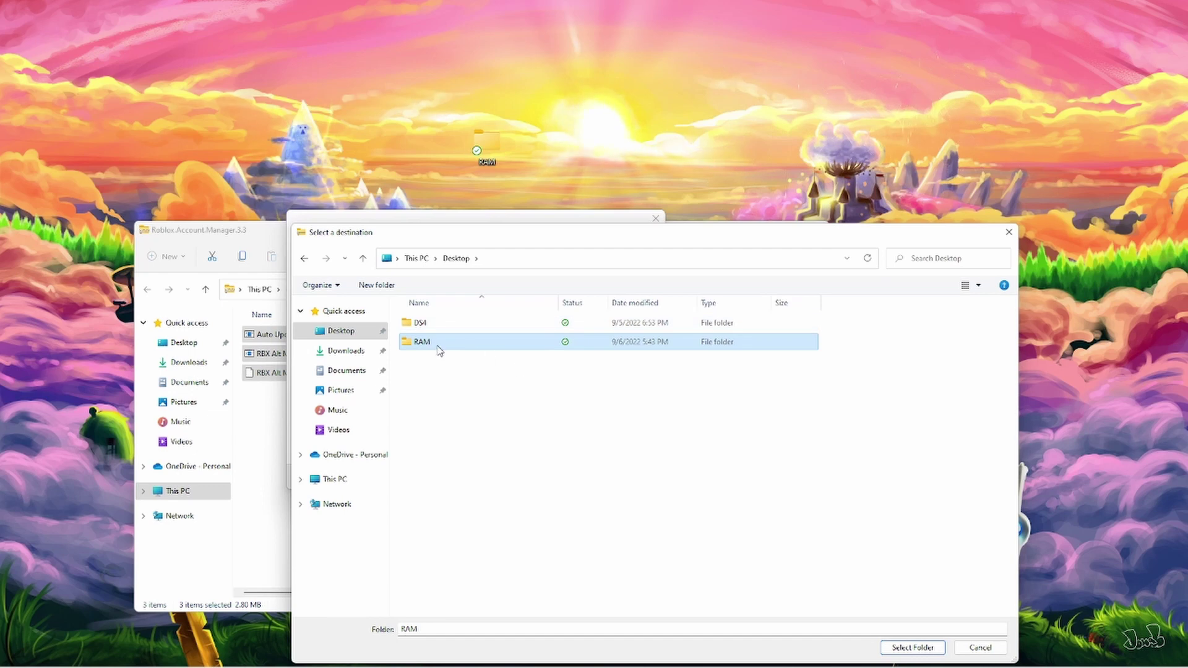
pyautogui.click(909, 648)
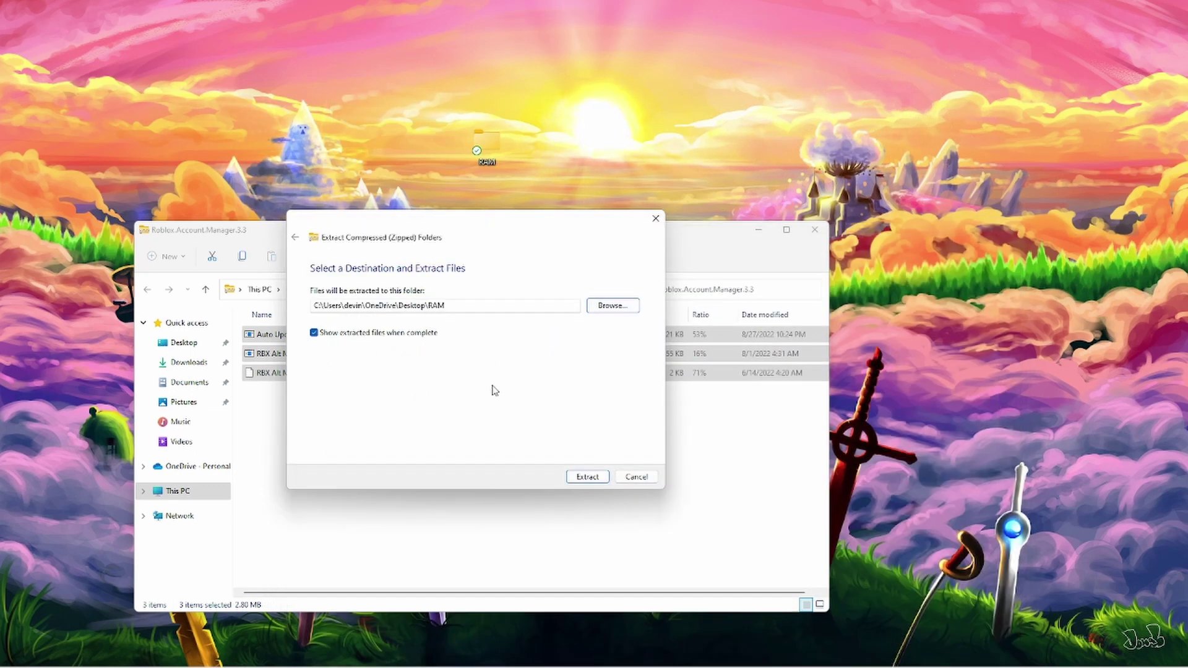
pyautogui.click(589, 478)
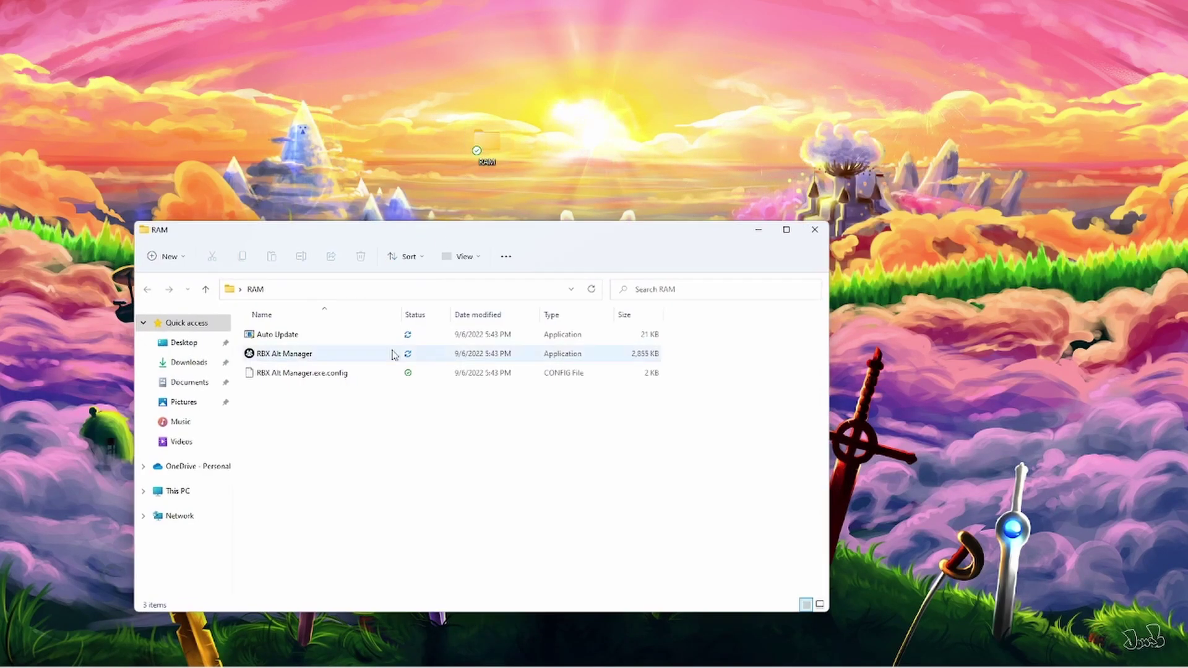
# Step: Run RBX Alt Manager from the RAM folder, allowing it past the SmartScreen block and letting it update
pyautogui.doubleClick(315, 357)
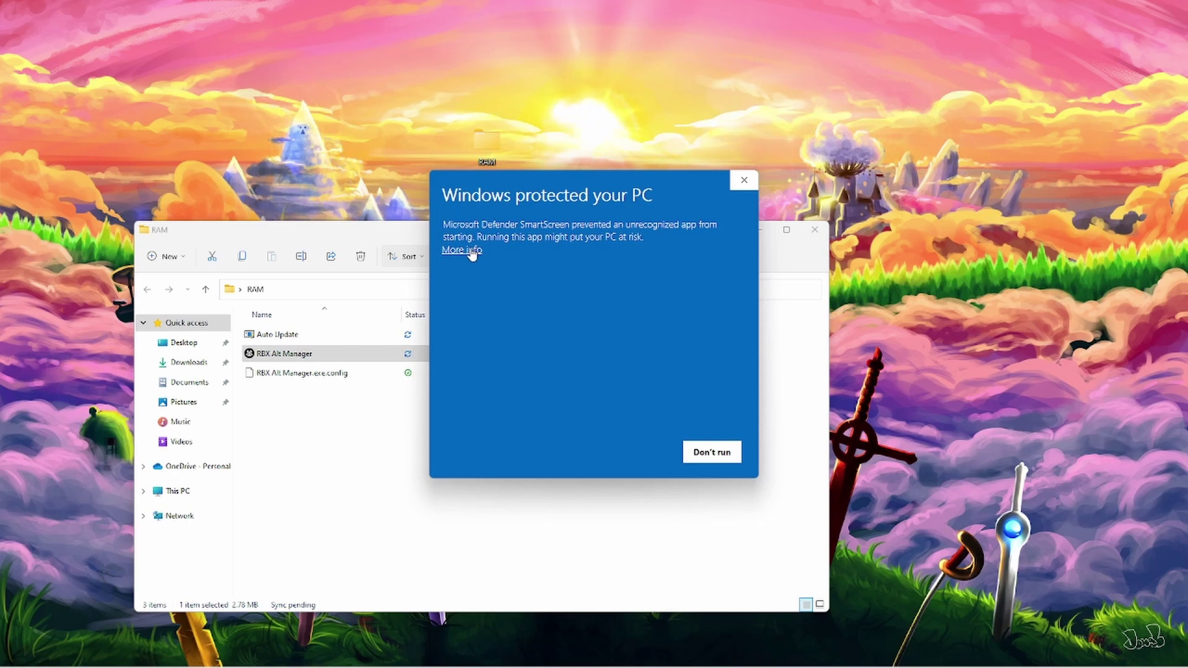
pyautogui.click(469, 251)
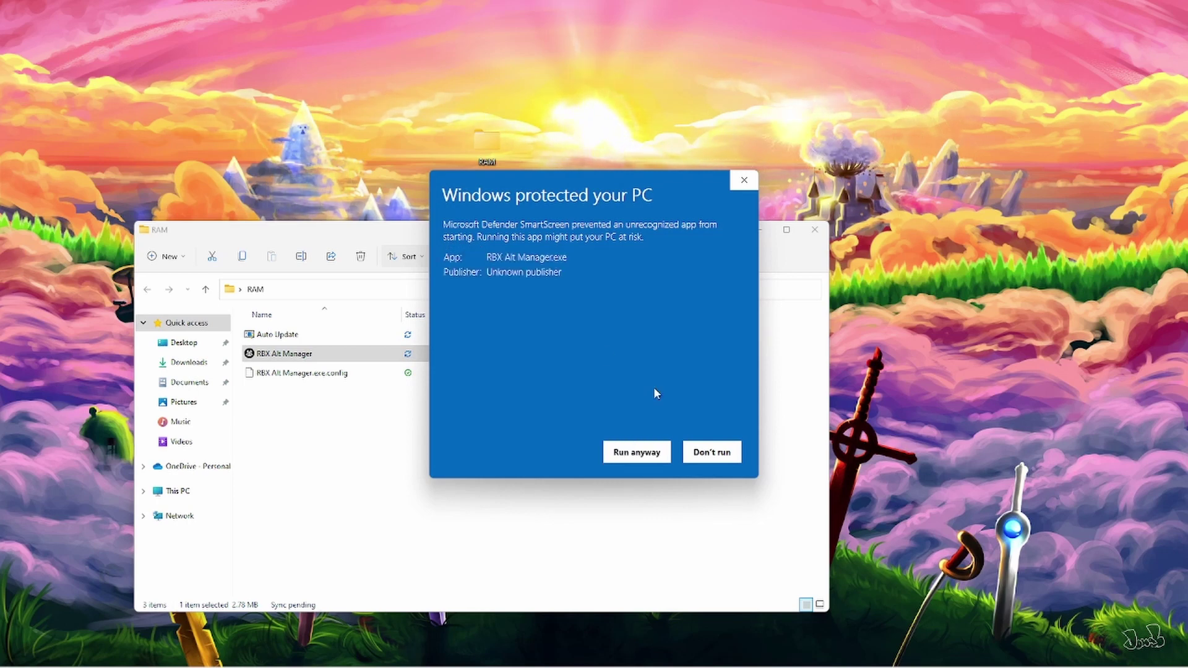
pyautogui.click(647, 457)
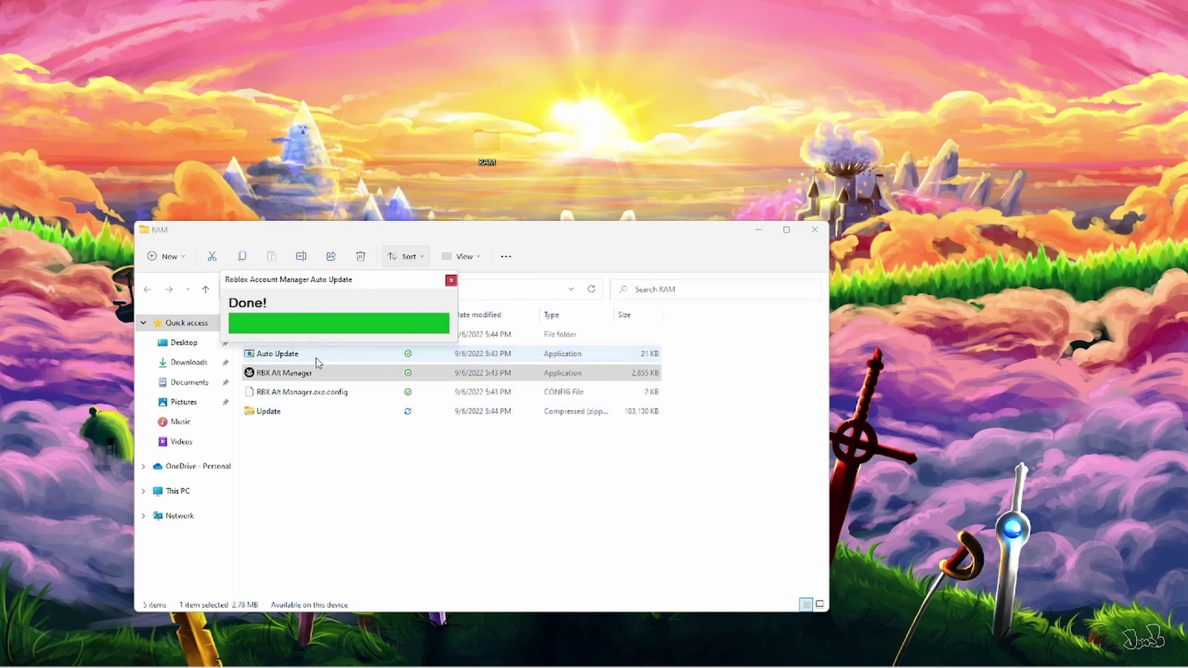
pyautogui.doubleClick(292, 413)
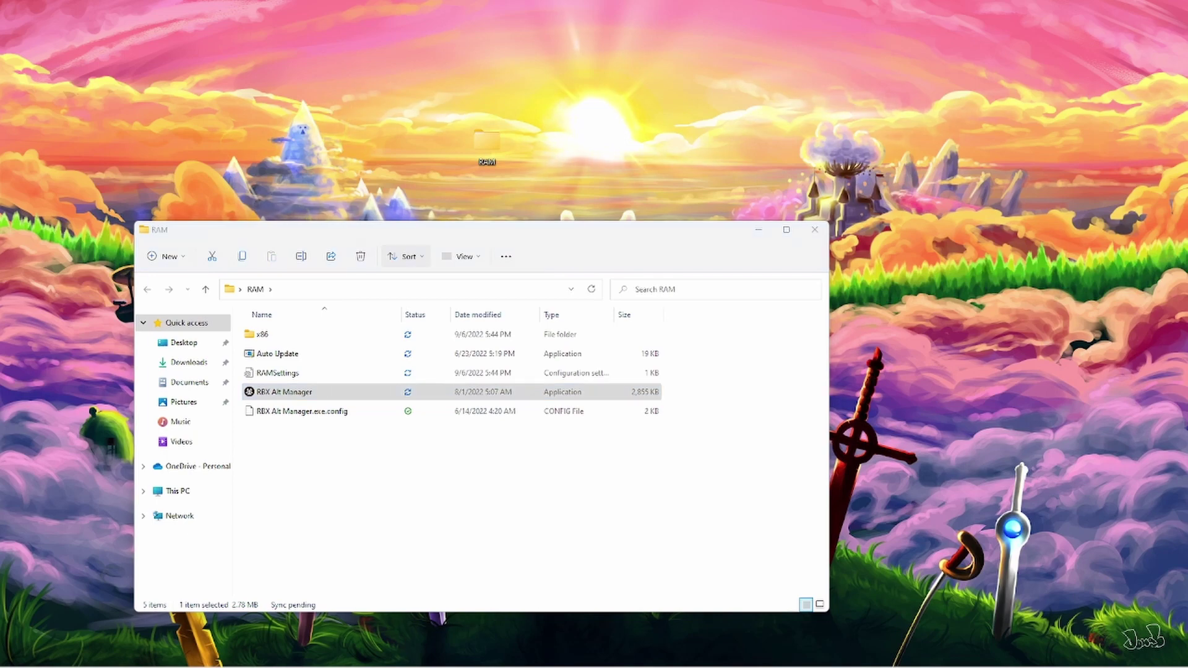
pyautogui.moveTo(607, 310); pyautogui.dragTo(657, 214)
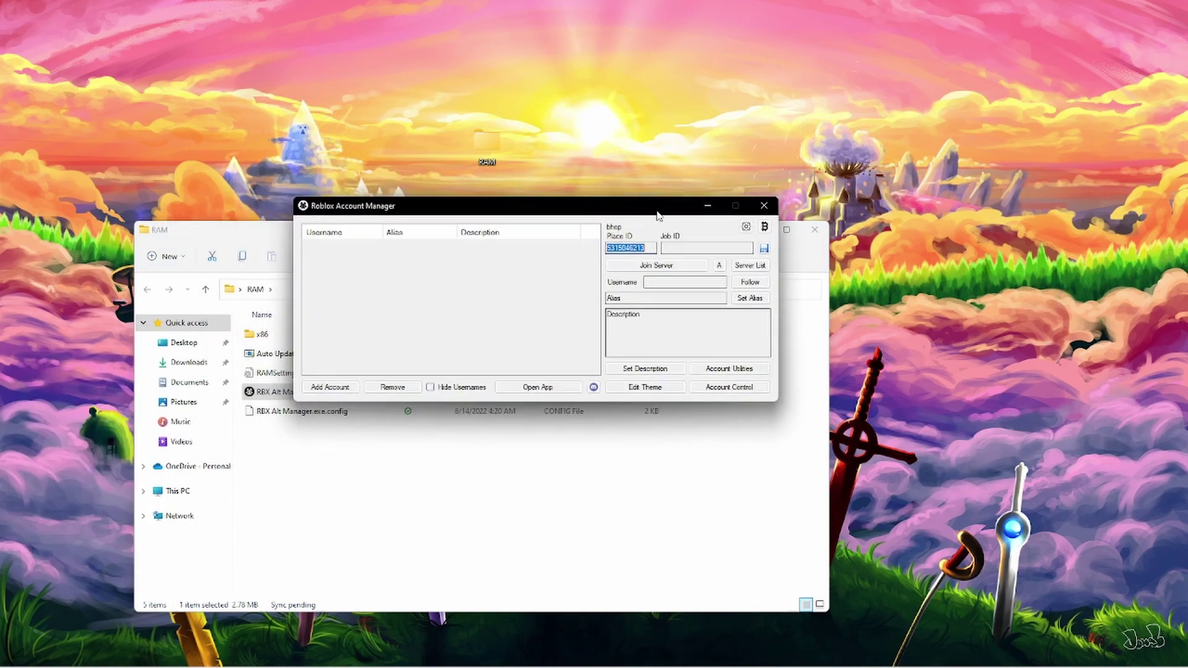
# Step: Add the account beetlejuice_alt2 to Roblox Account Manager by logging in with its username and password
pyautogui.click(331, 387)
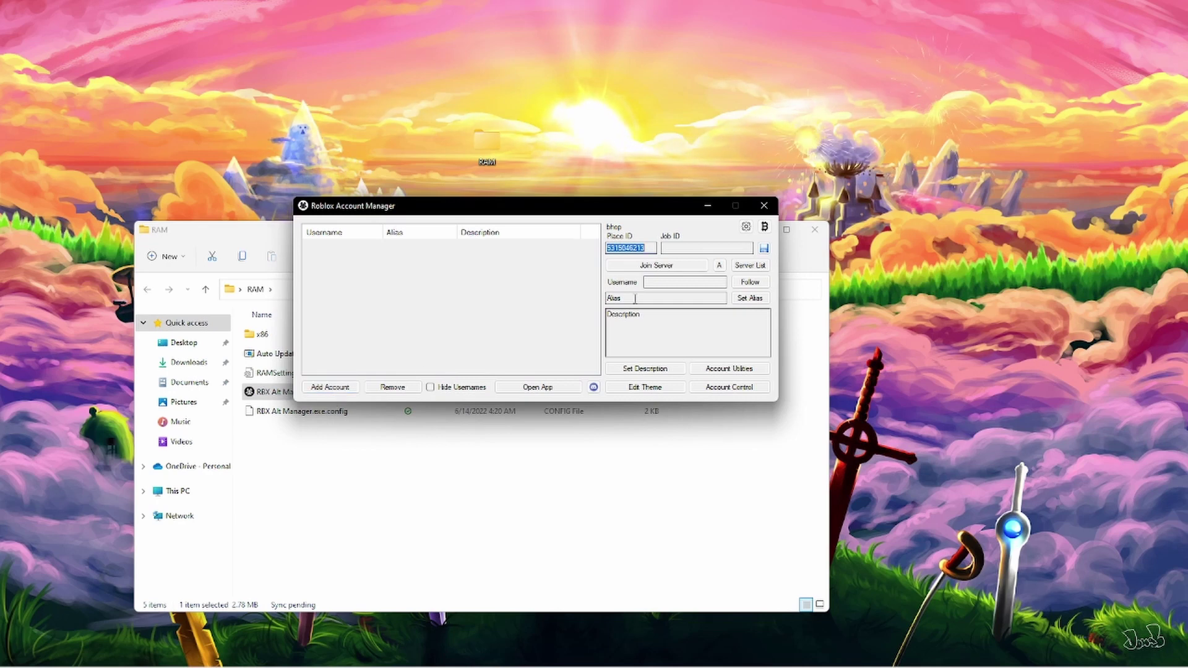
pyautogui.click(345, 388)
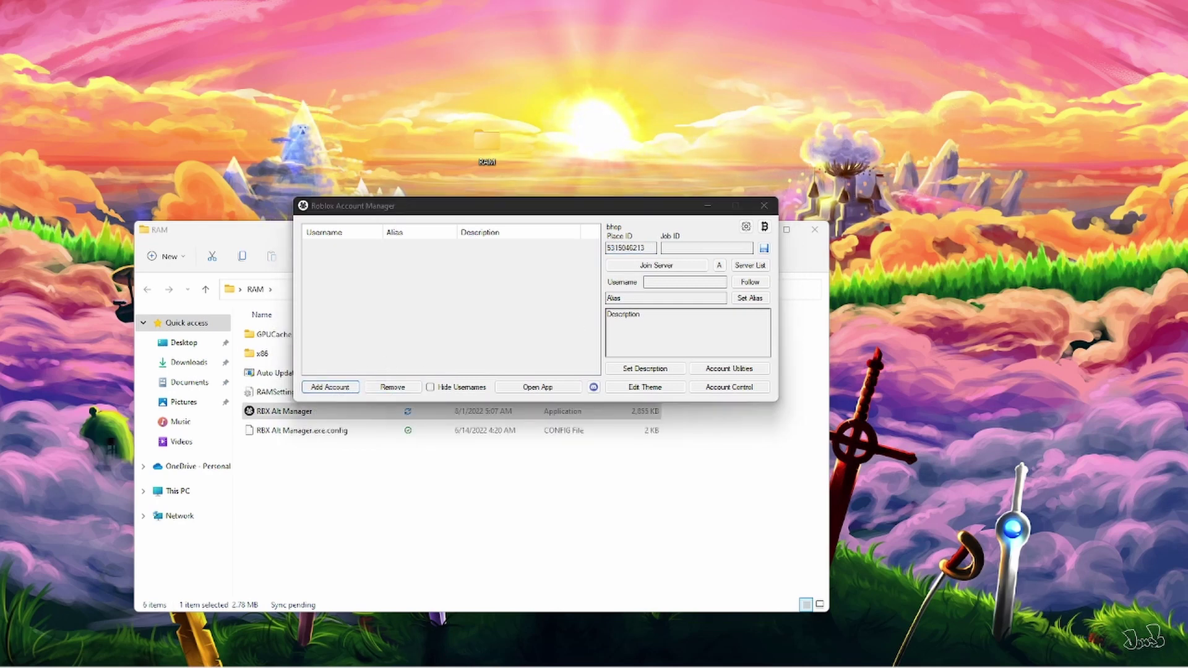
pyautogui.moveTo(546, 270); pyautogui.dragTo(627, 112)
pyautogui.click(545, 234)
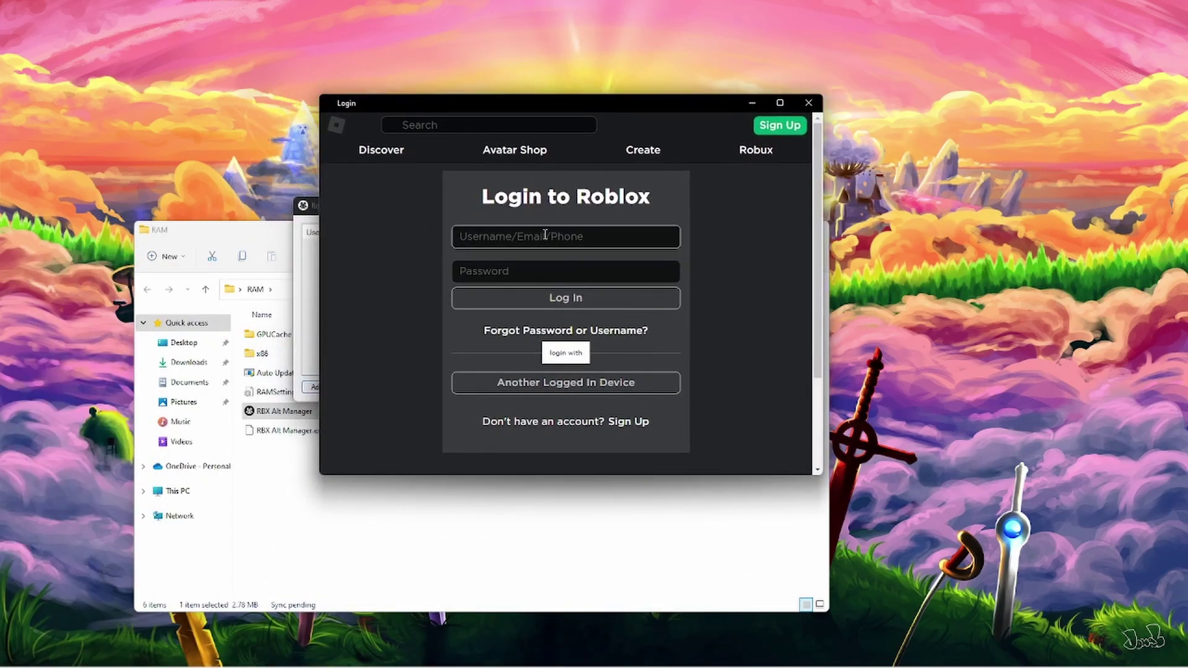
pyautogui.write('beetlejuice_alt2')
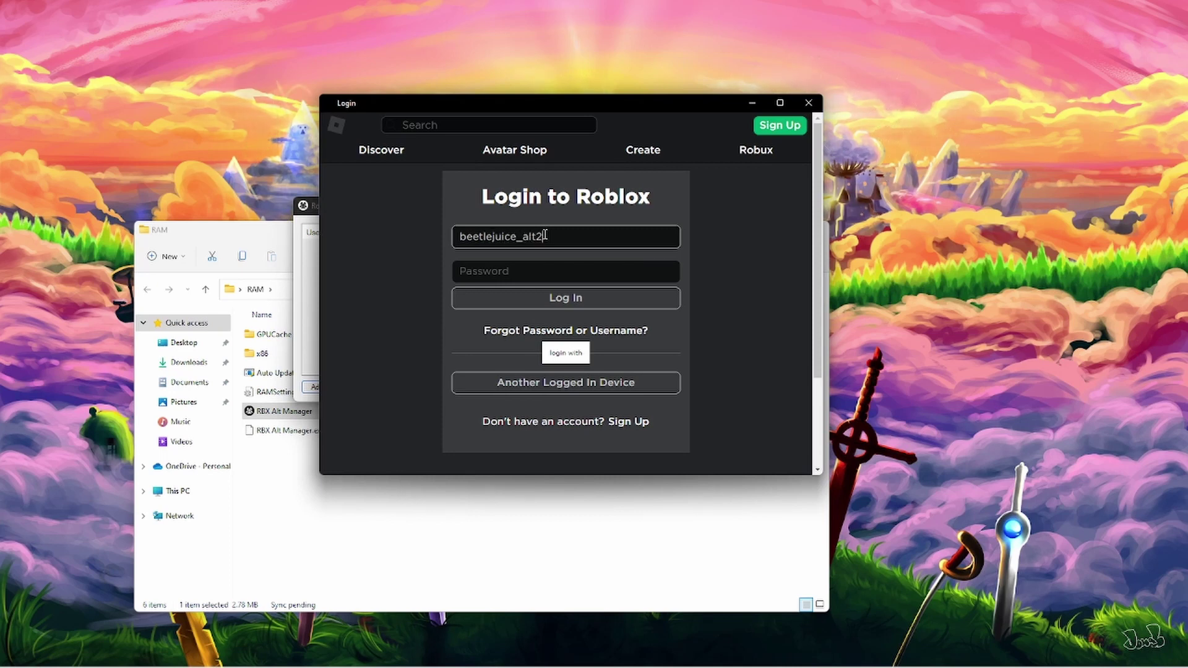
pyautogui.click(540, 262)
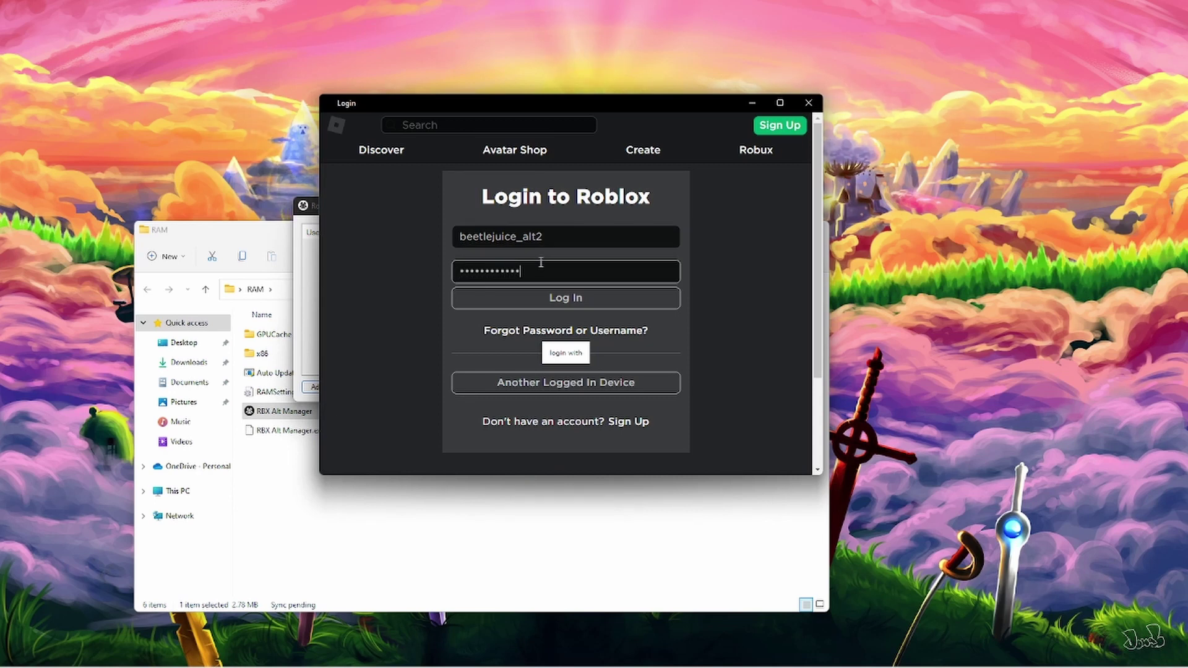
pyautogui.click(552, 292)
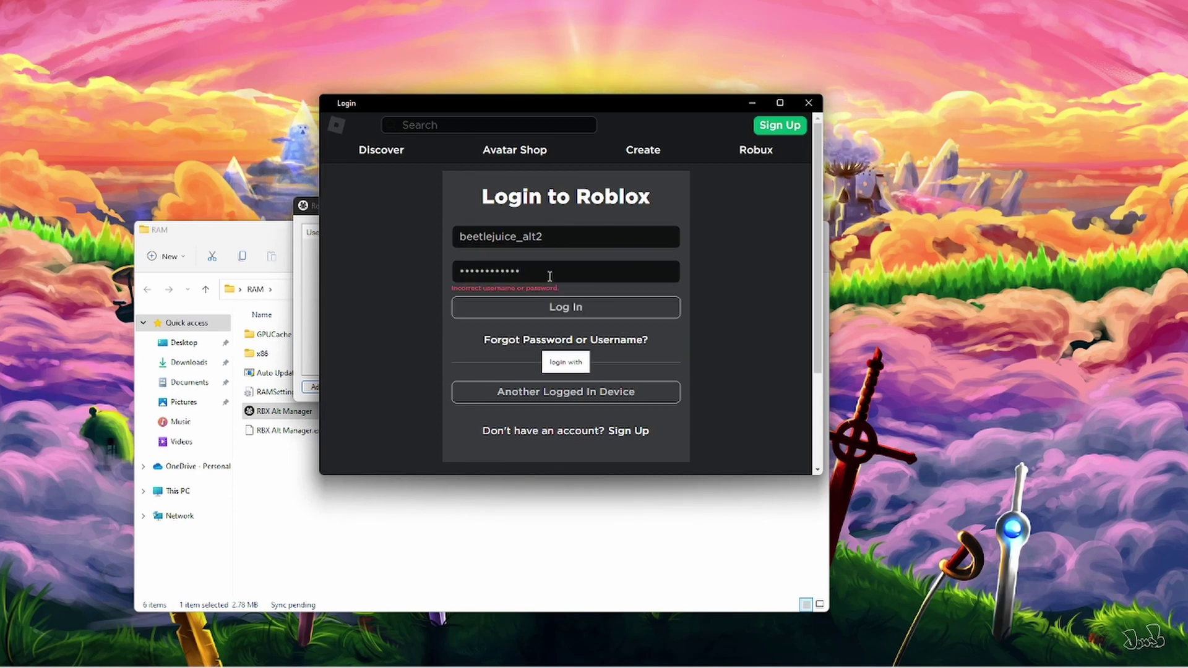
pyautogui.click(544, 298)
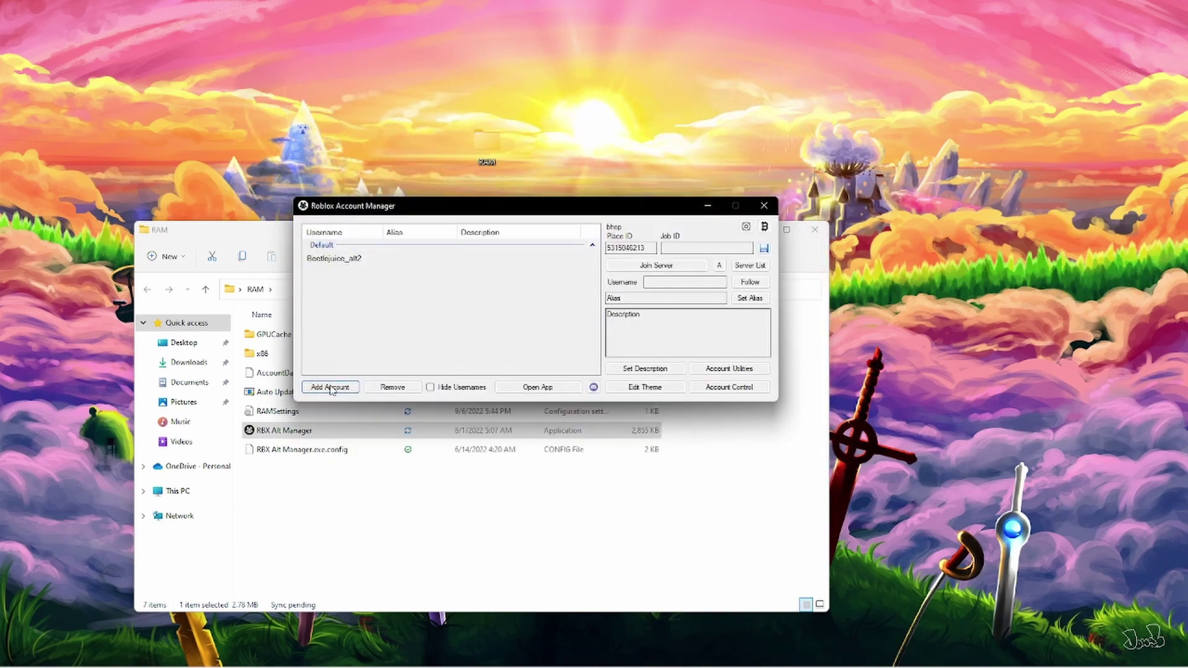
# Step: Start adding another account to Roblox Account Manager and enter beetlejuice_alt3 as the login username
pyautogui.click(330, 387)
pyautogui.click(514, 237)
pyautogui.write('beetle')
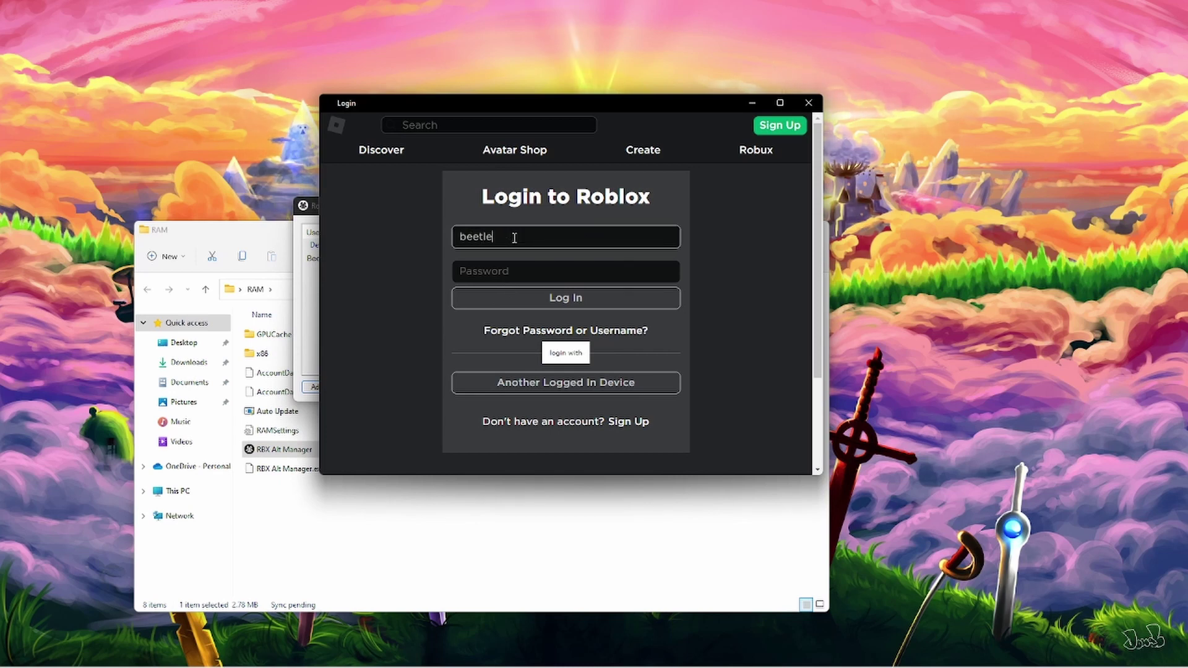
pyautogui.write('juice')
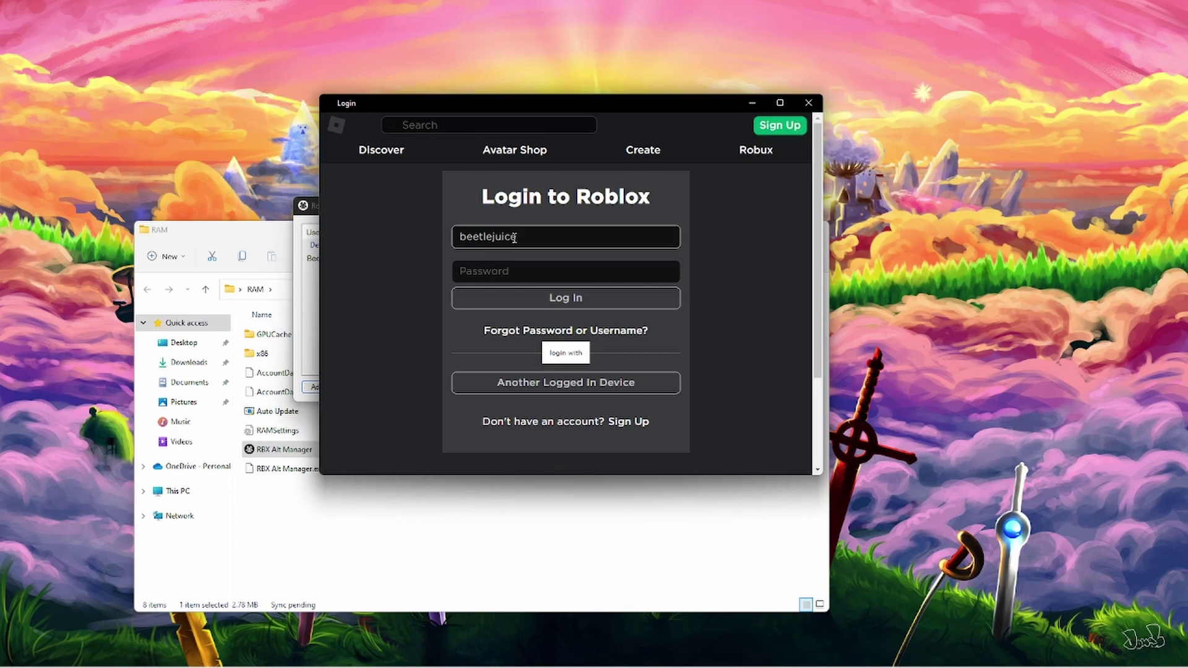
pyautogui.write('_alt3')
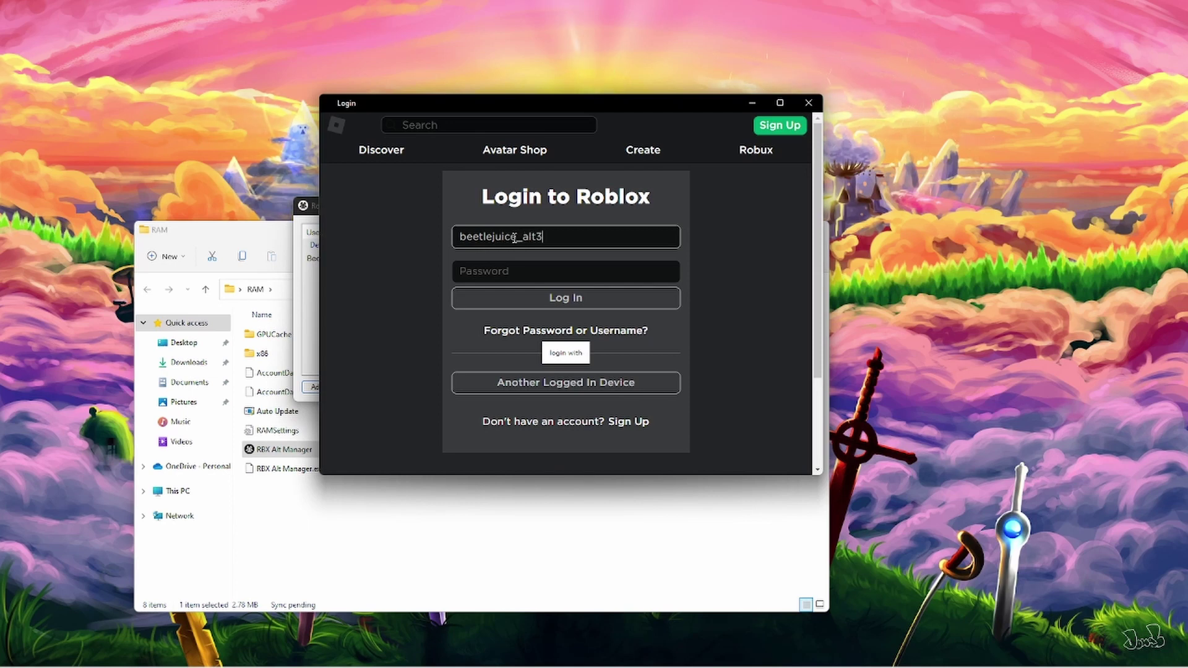
# Step: Try to log in with the account password, and clear the password field
pyautogui.click(522, 274)
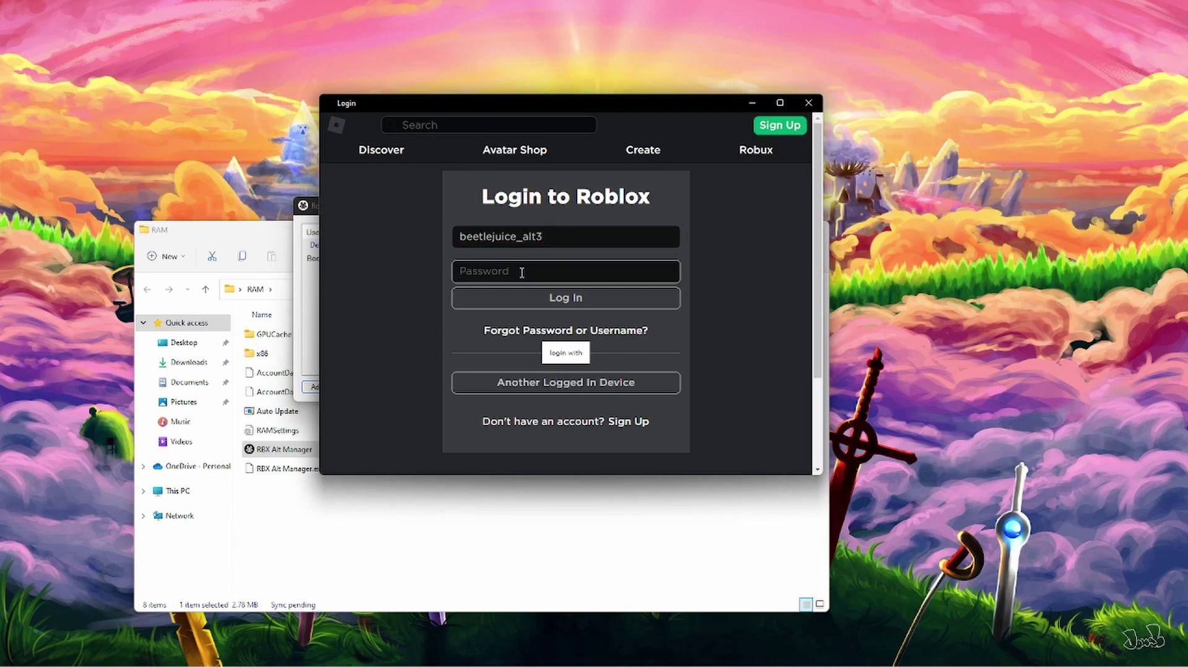
pyautogui.write('•')
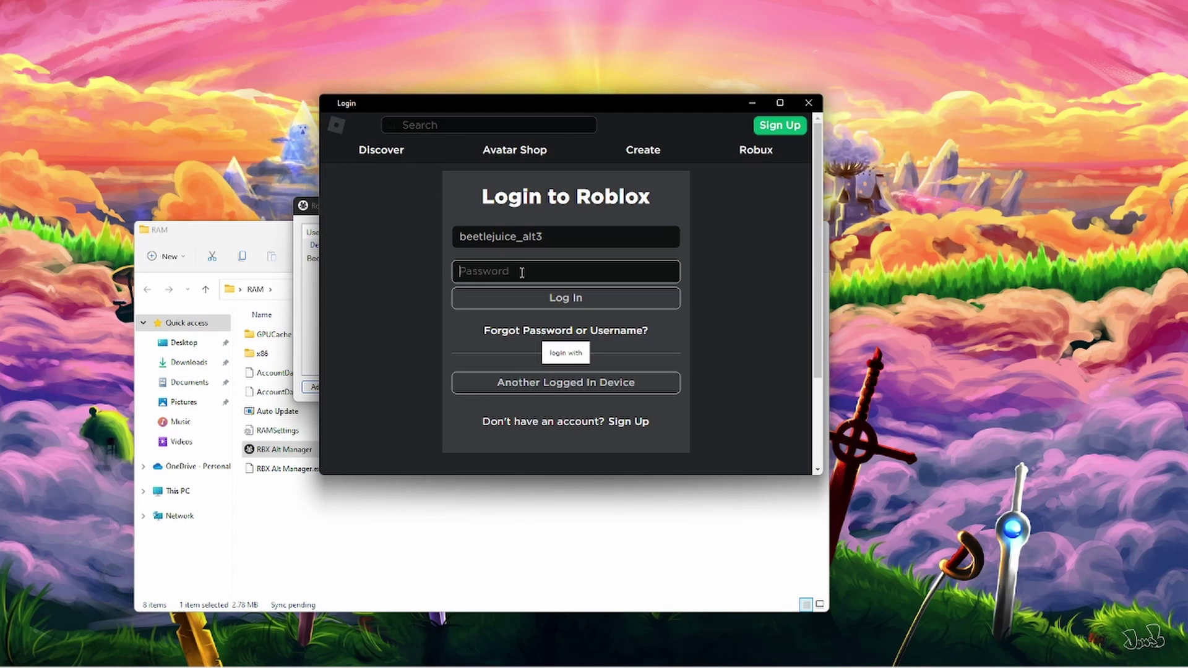
pyautogui.write('•••••••••••')
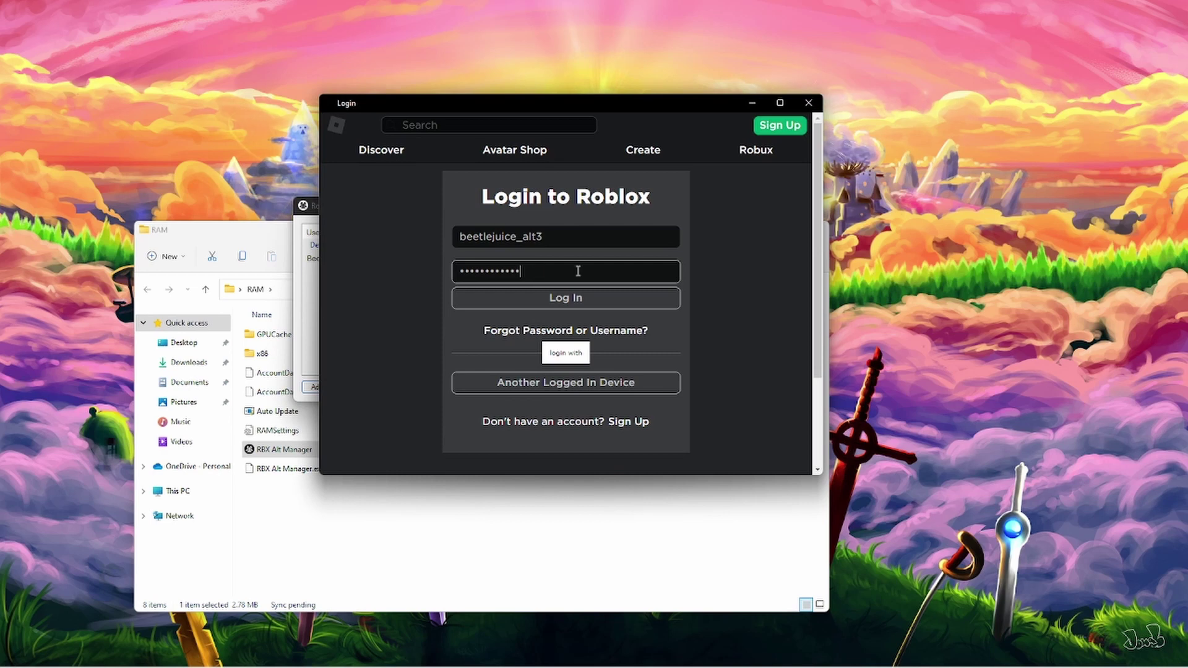
pyautogui.click(571, 300)
pyautogui.click(545, 271)
pyautogui.press('BackSpace')
pyautogui.press('BackSpace')
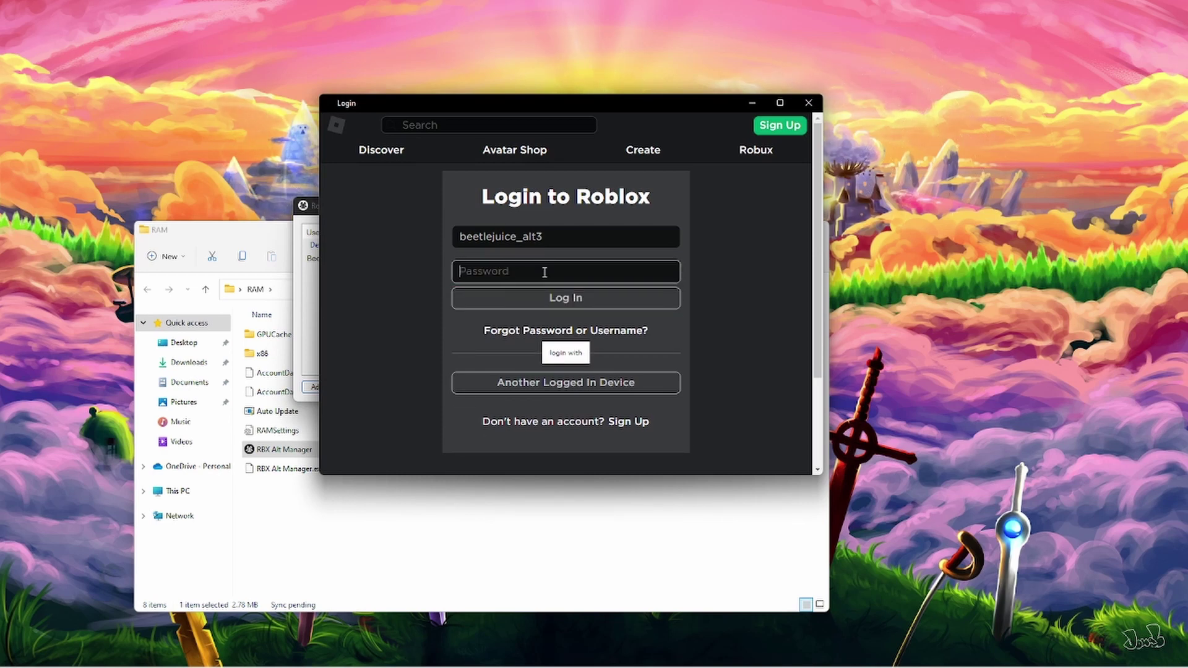
pyautogui.write('••')
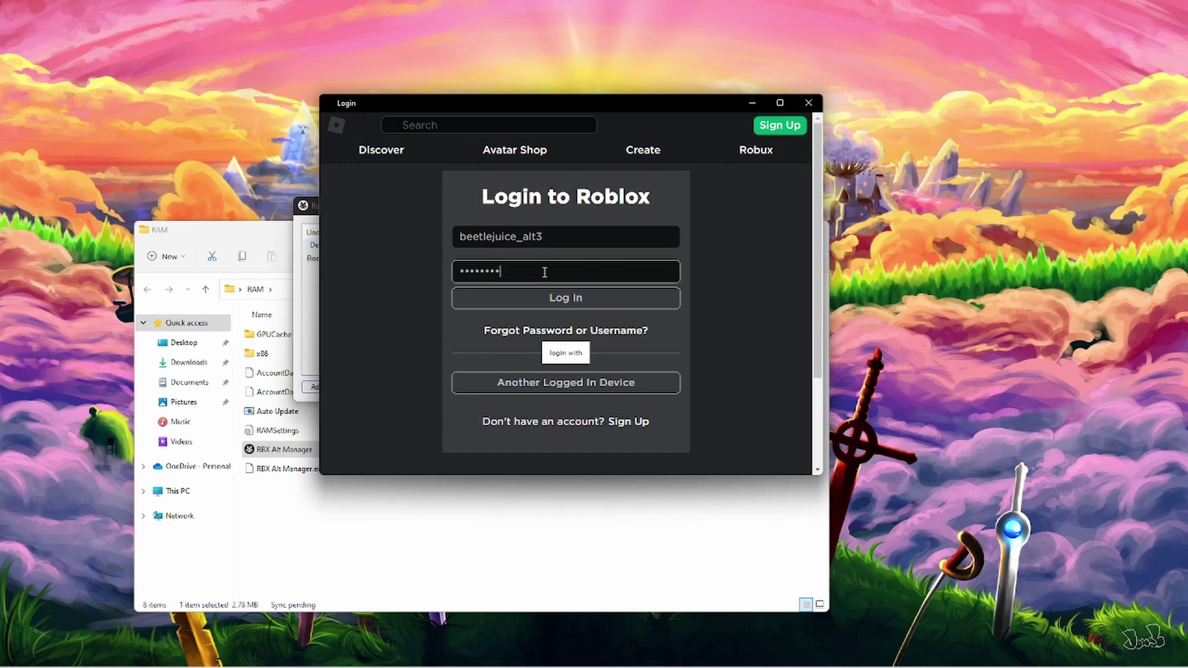
pyautogui.hotkey('ctrl', 'a')
pyautogui.press('BackSpace')
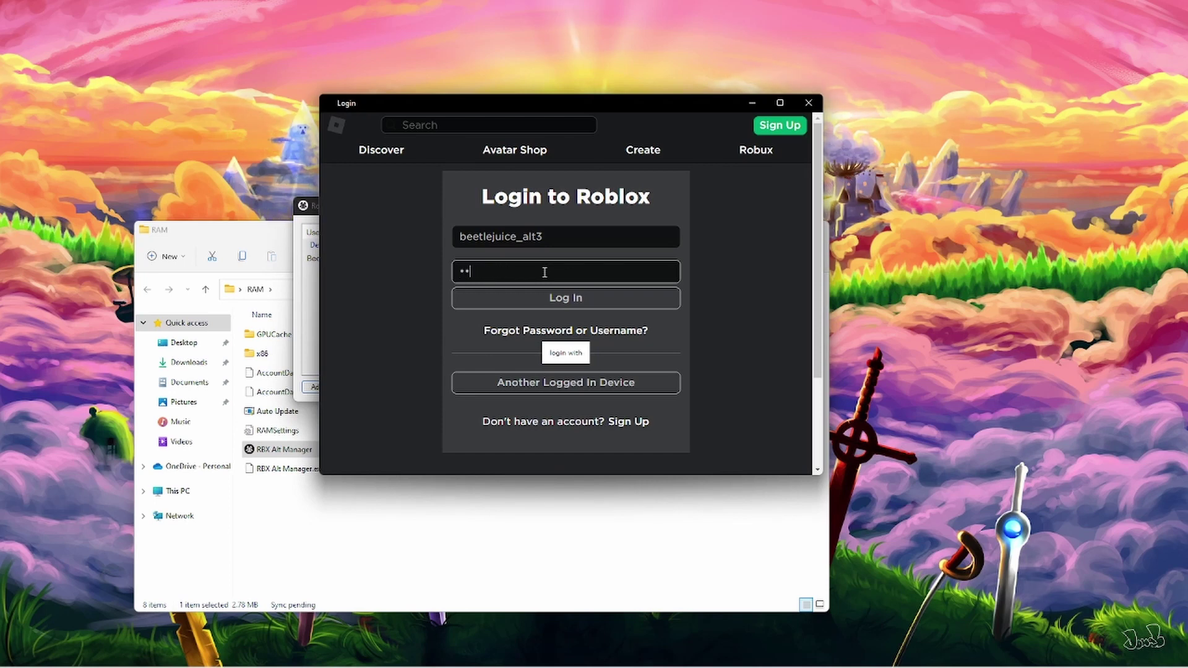
pyautogui.press('BackSpace')
# Step: Enter the account password and log in to add the account to the manager
pyautogui.write('••')
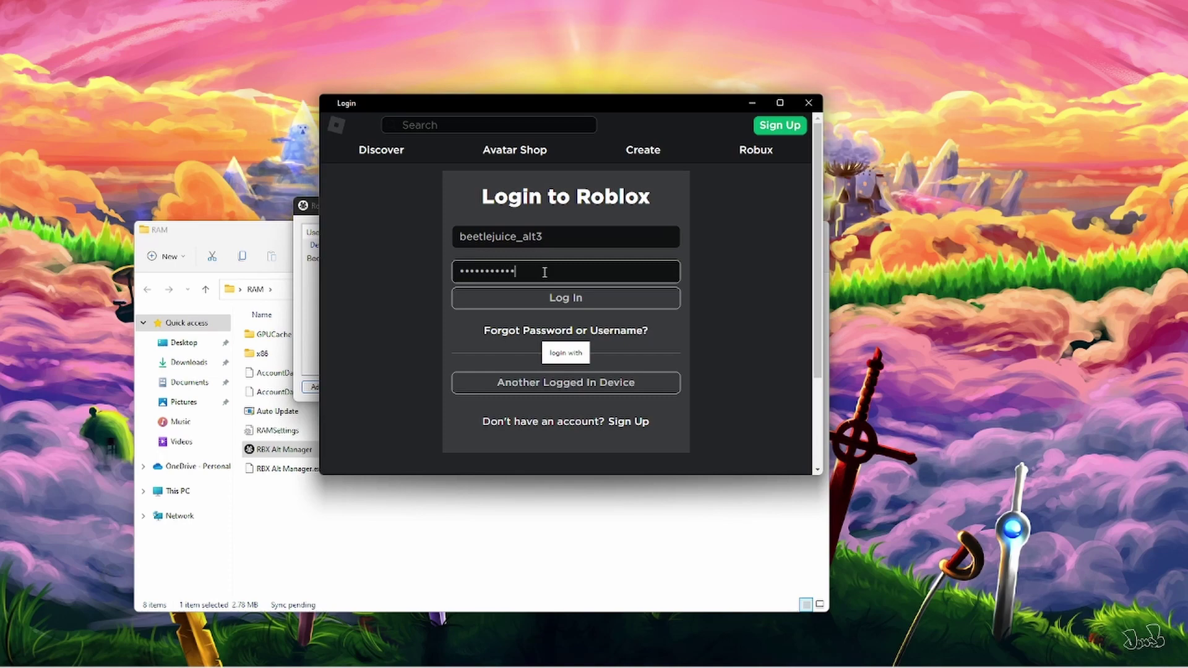
pyautogui.press('Return')
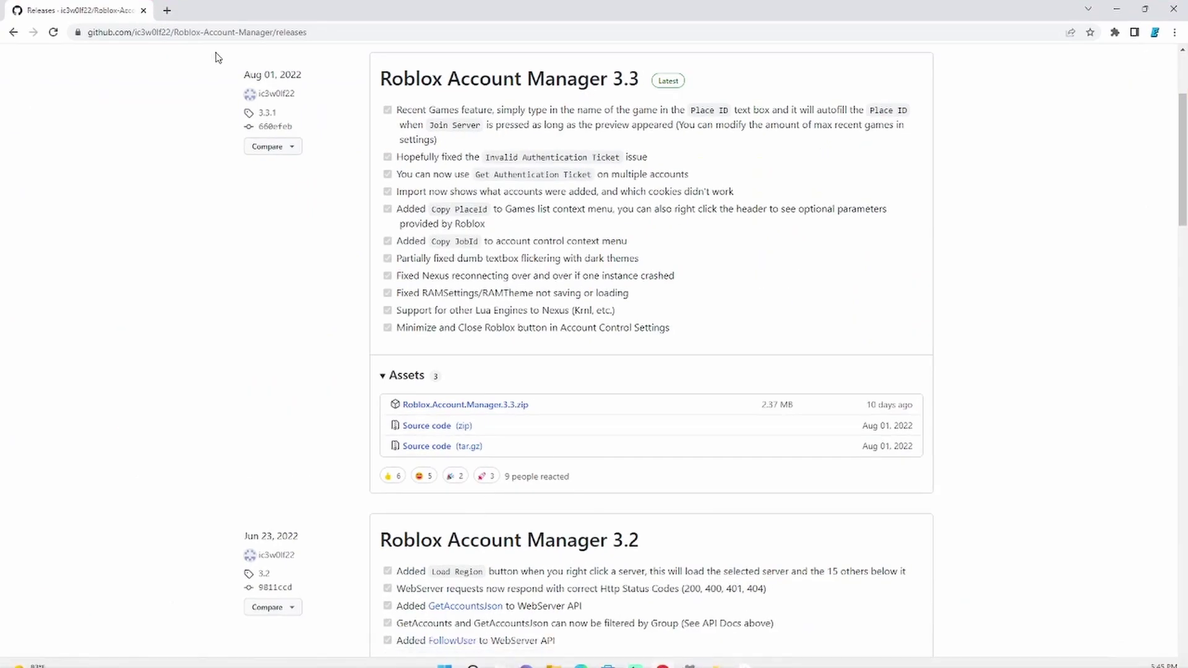
# Step: Switch to the browser, search Google for roblox in a new tab and open the Roblox website
pyautogui.click(167, 10)
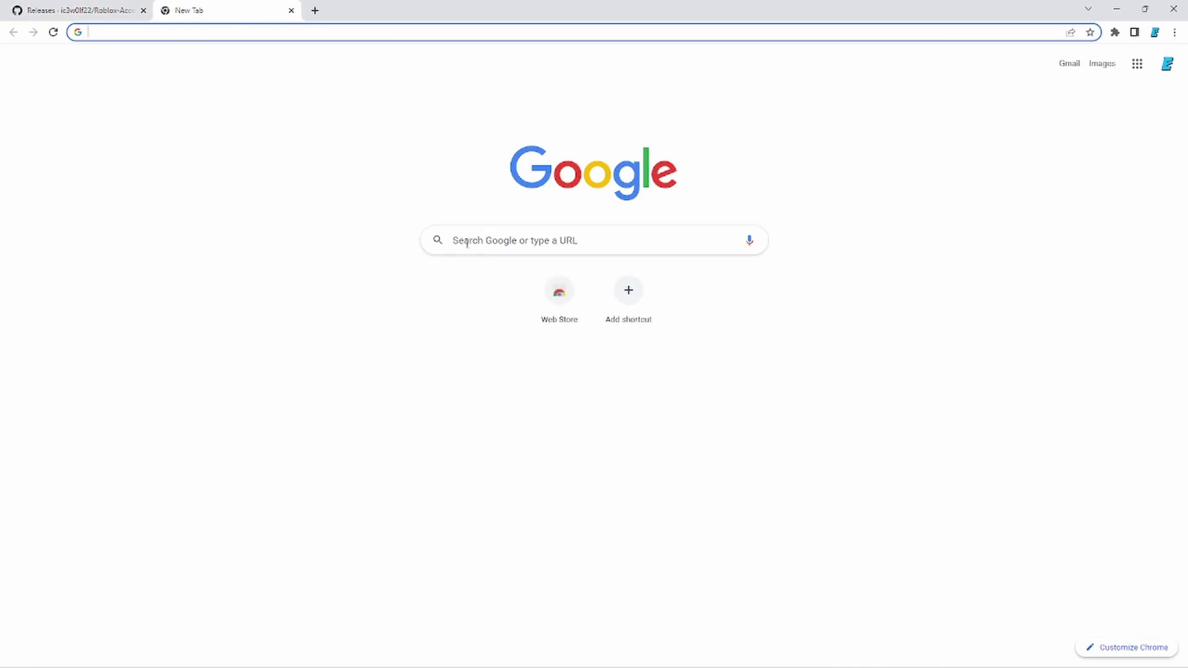
pyautogui.write('roblox')
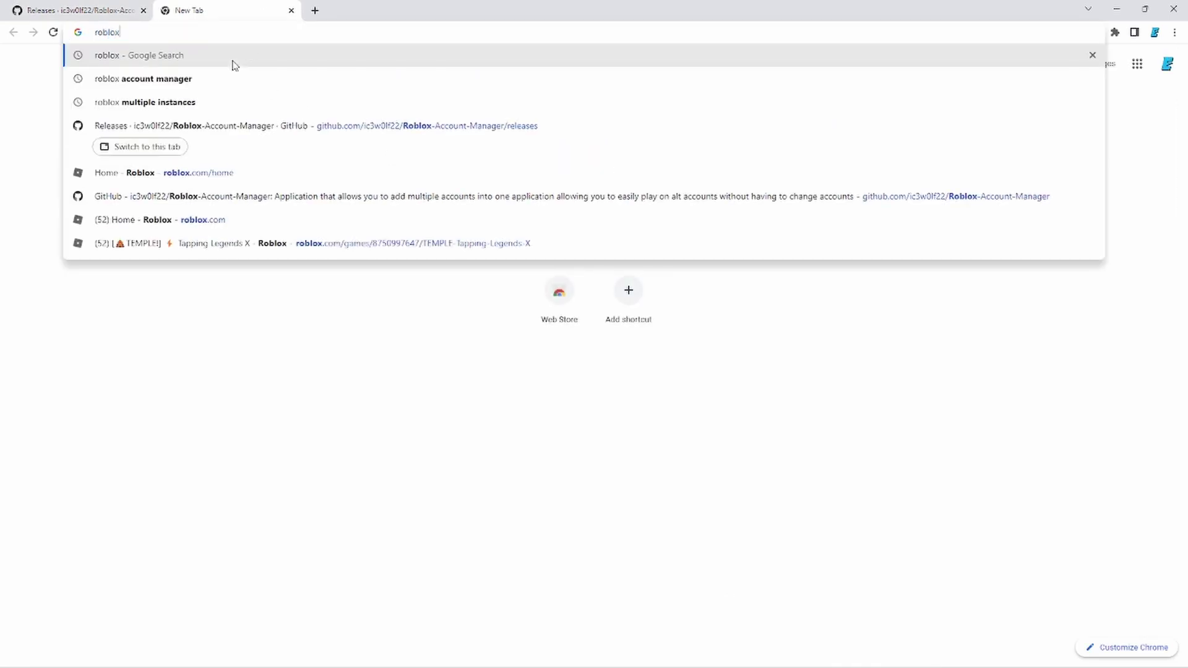
pyautogui.press('Return')
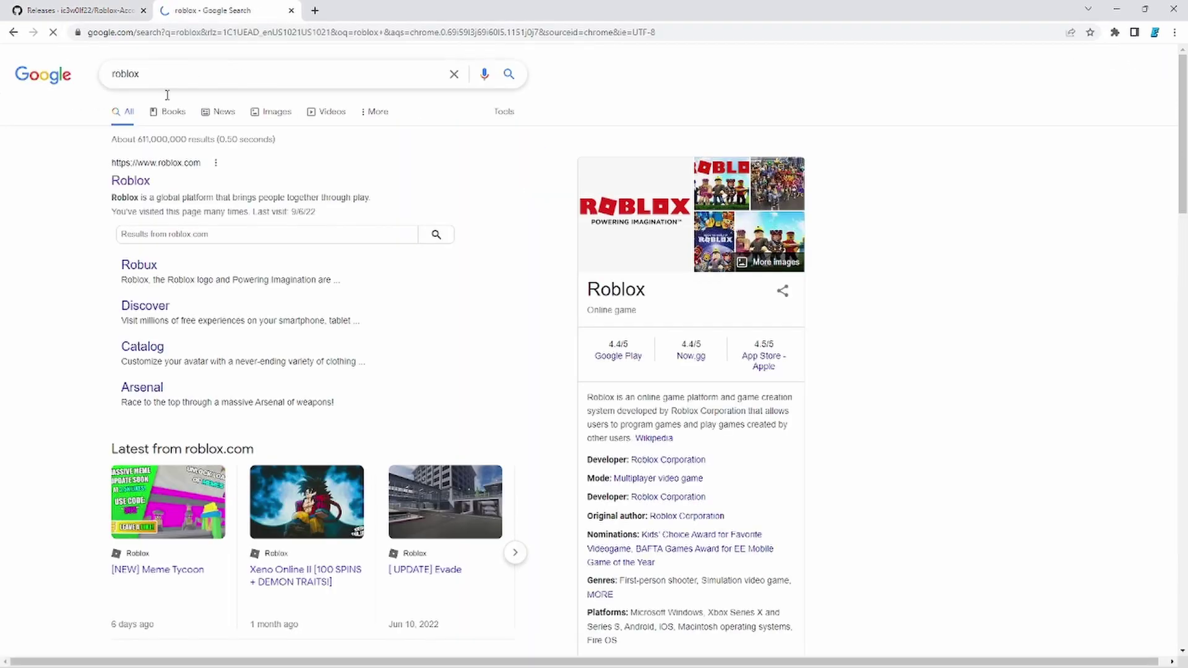
pyautogui.click(130, 180)
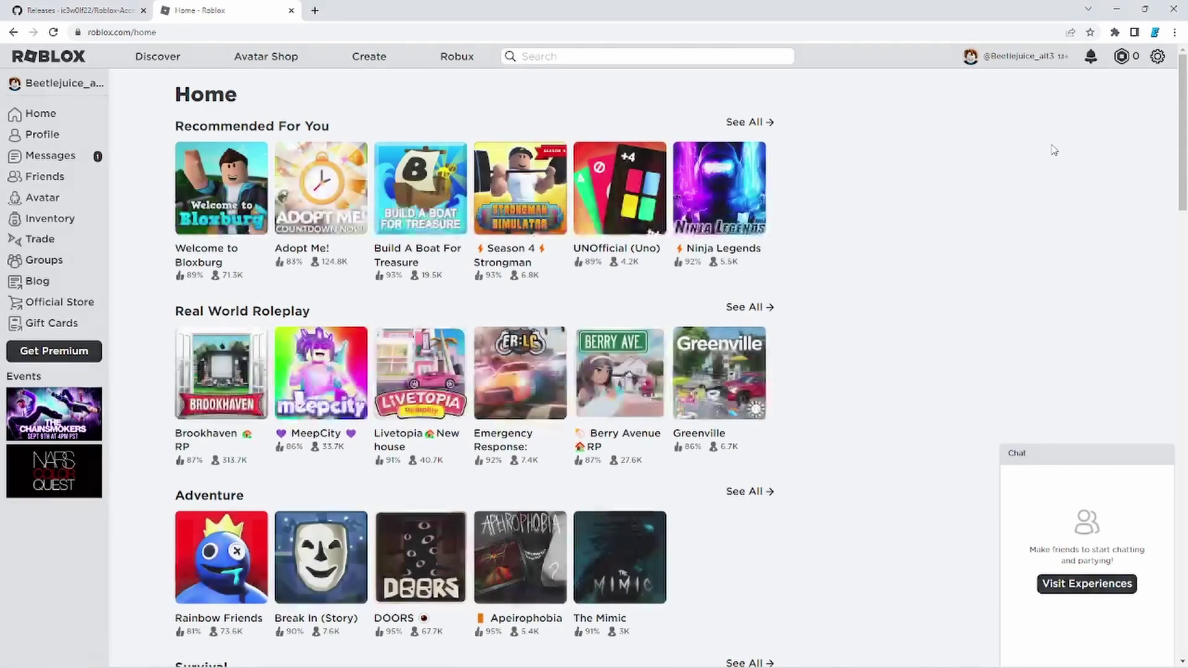
# Step: Search Roblox experiences for tapping legends x and open the page of the game [TEMPLE!] Tapping Legends X
pyautogui.click(545, 58)
pyautogui.write('tappin')
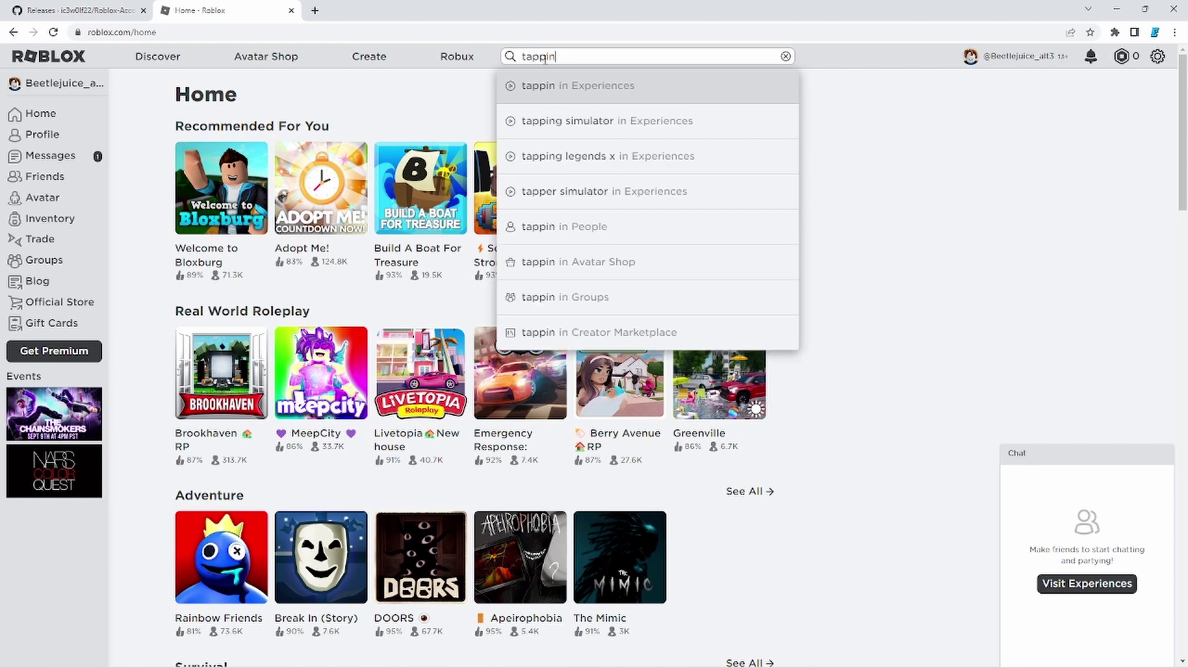
pyautogui.write('g legends x')
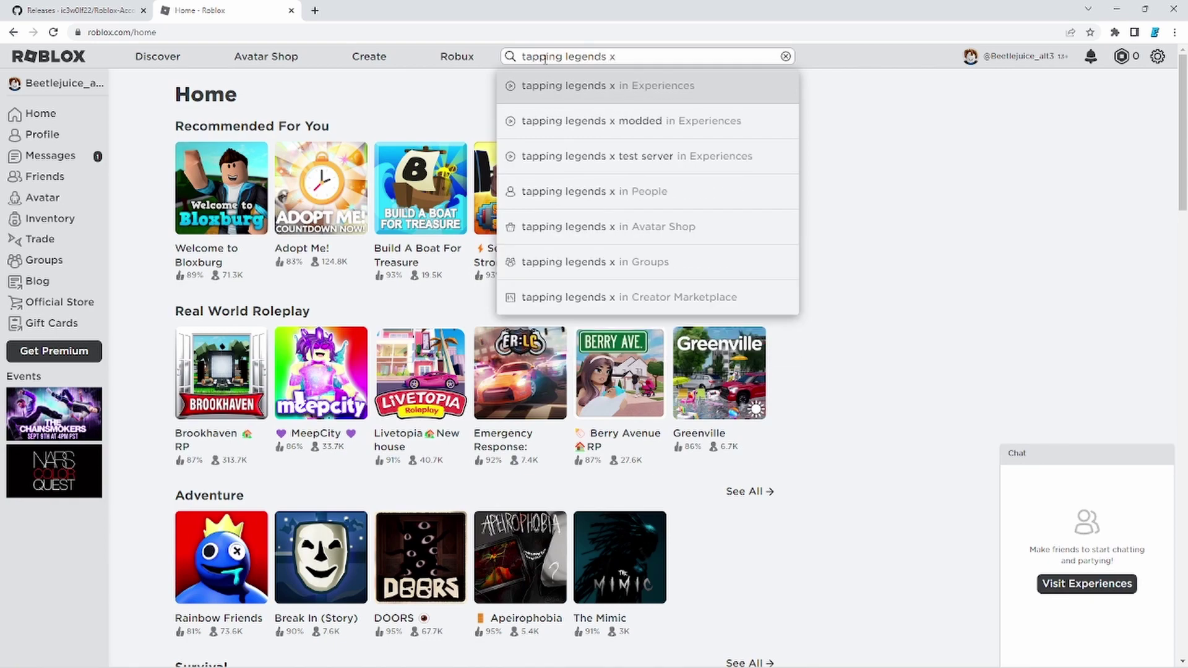
pyautogui.click(640, 87)
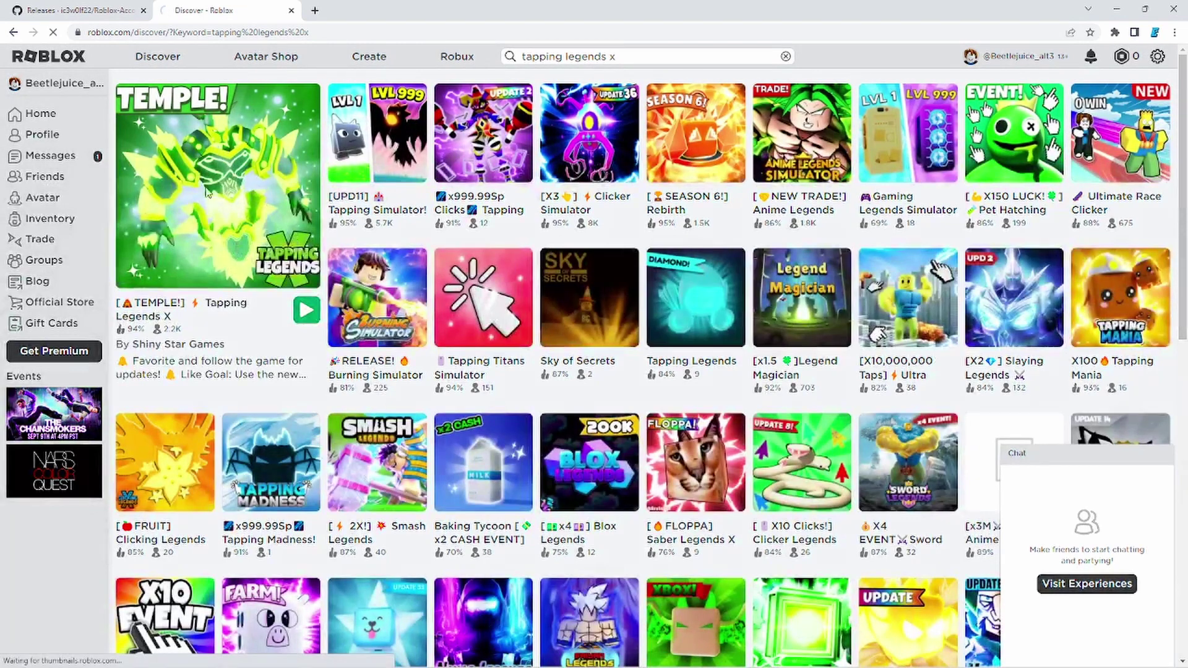
pyautogui.click(241, 127)
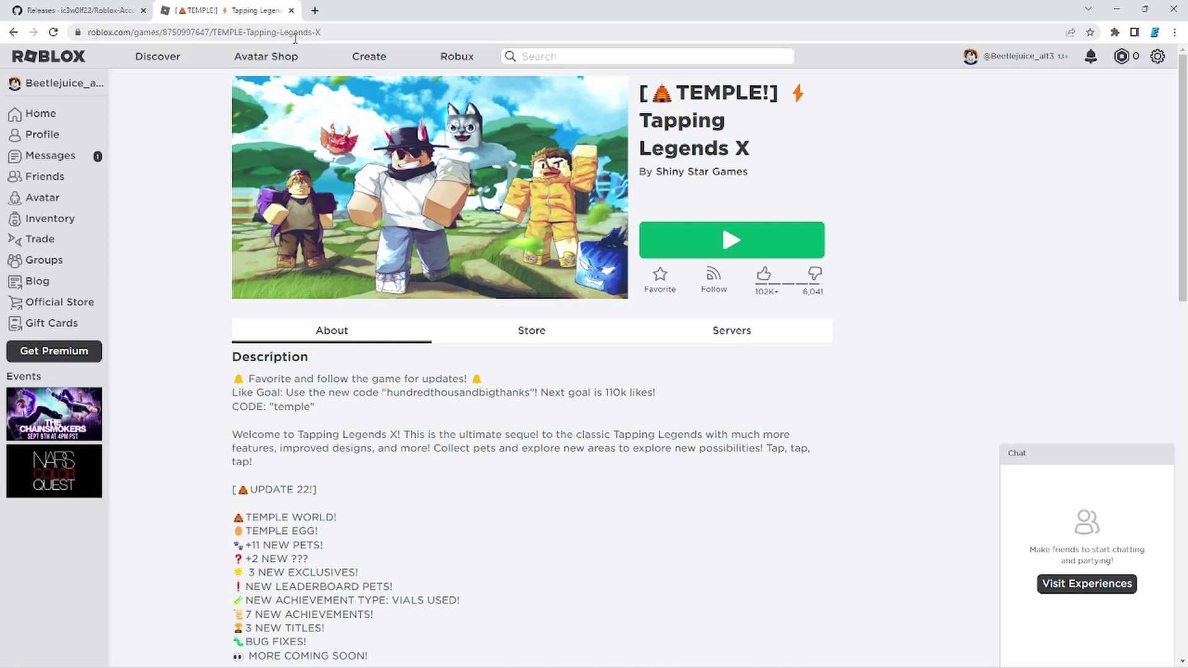
pyautogui.click(188, 32)
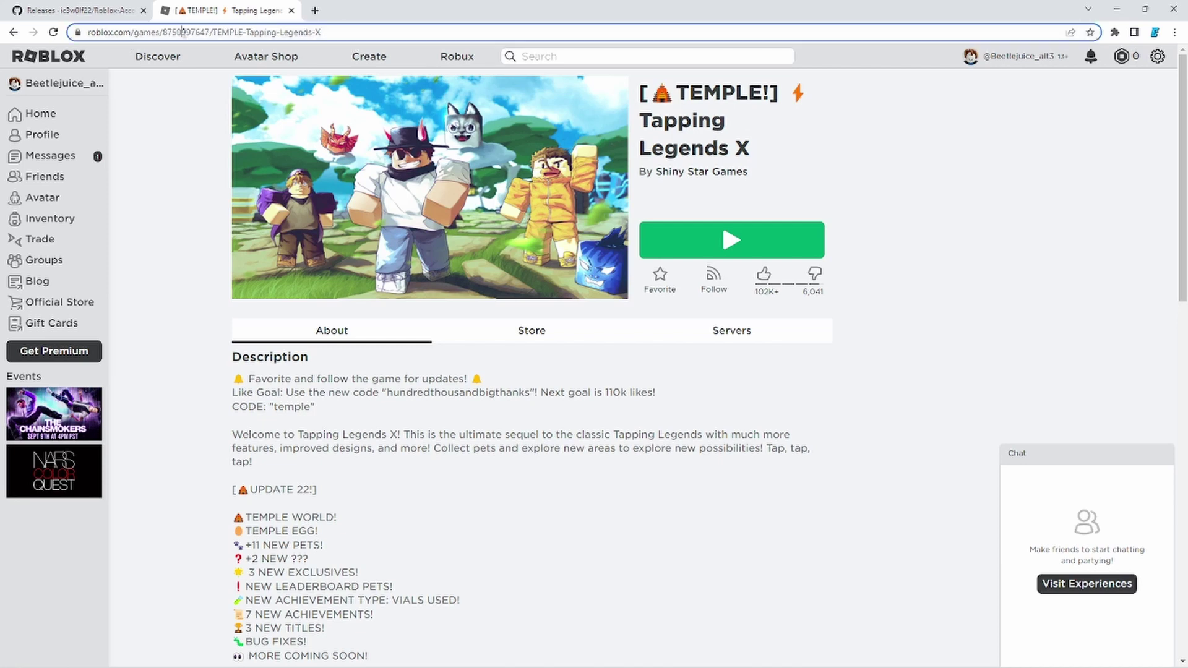
pyautogui.doubleClick(235, 32)
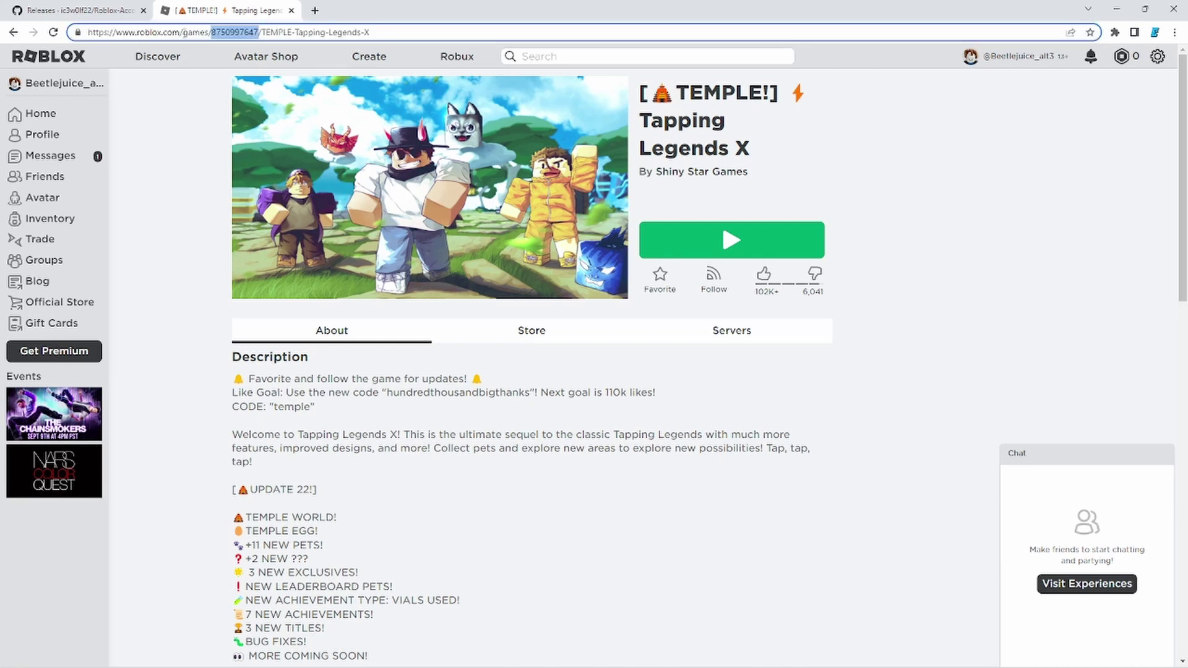
pyautogui.rightClick(234, 33)
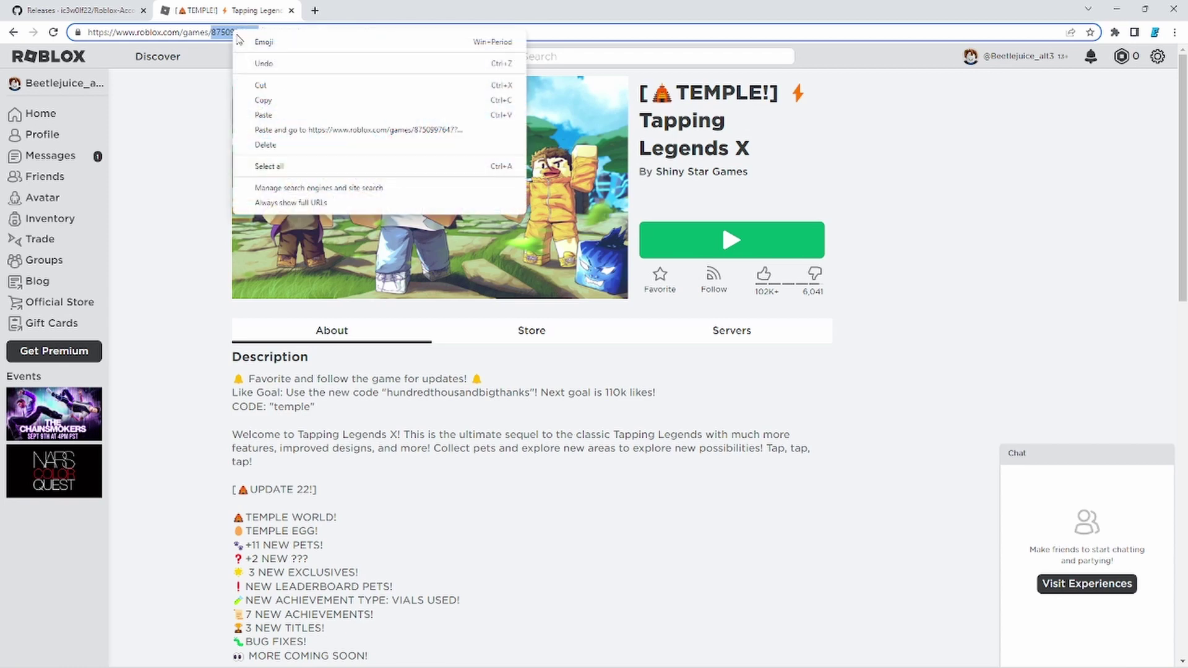
pyautogui.click(266, 101)
pyautogui.moveTo(665, 663)
pyautogui.click(744, 655)
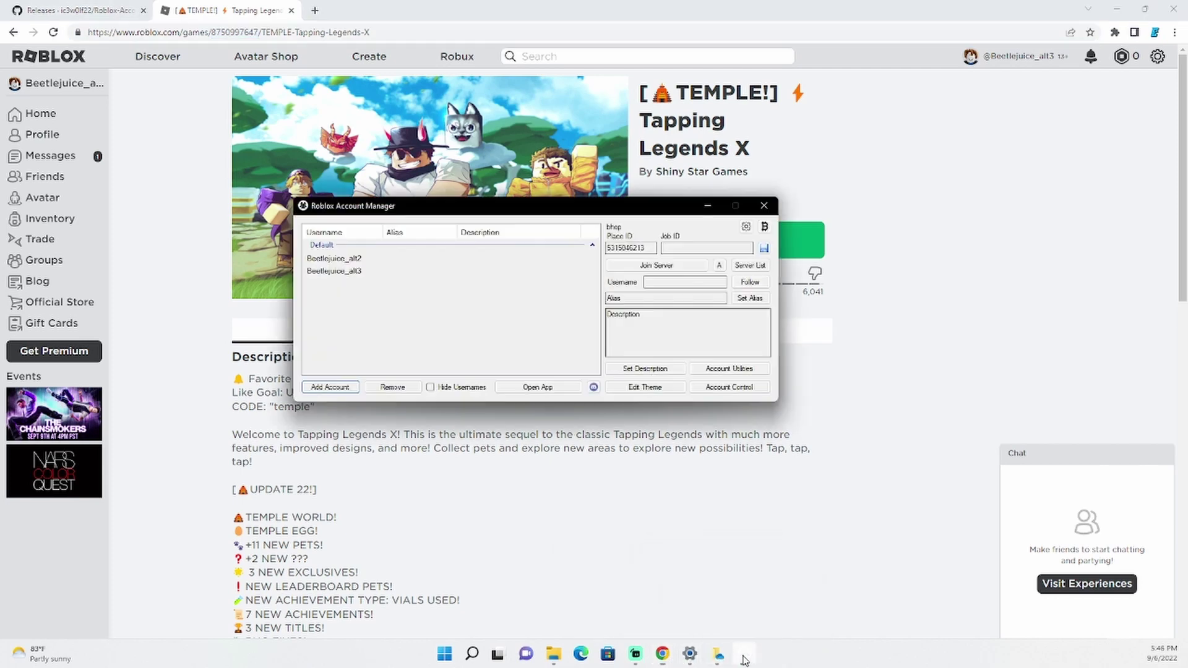
pyautogui.click(355, 259)
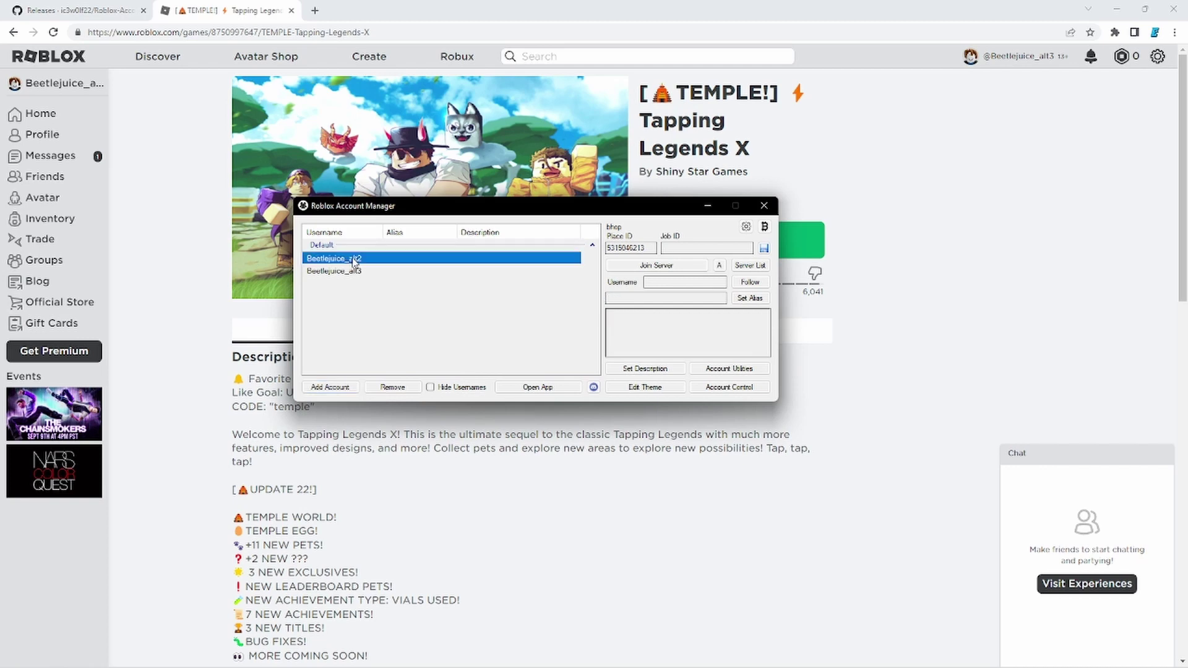
pyautogui.keyDown('ctrl'); pyautogui.click(356, 271); pyautogui.keyUp('ctrl')
pyautogui.click(631, 248)
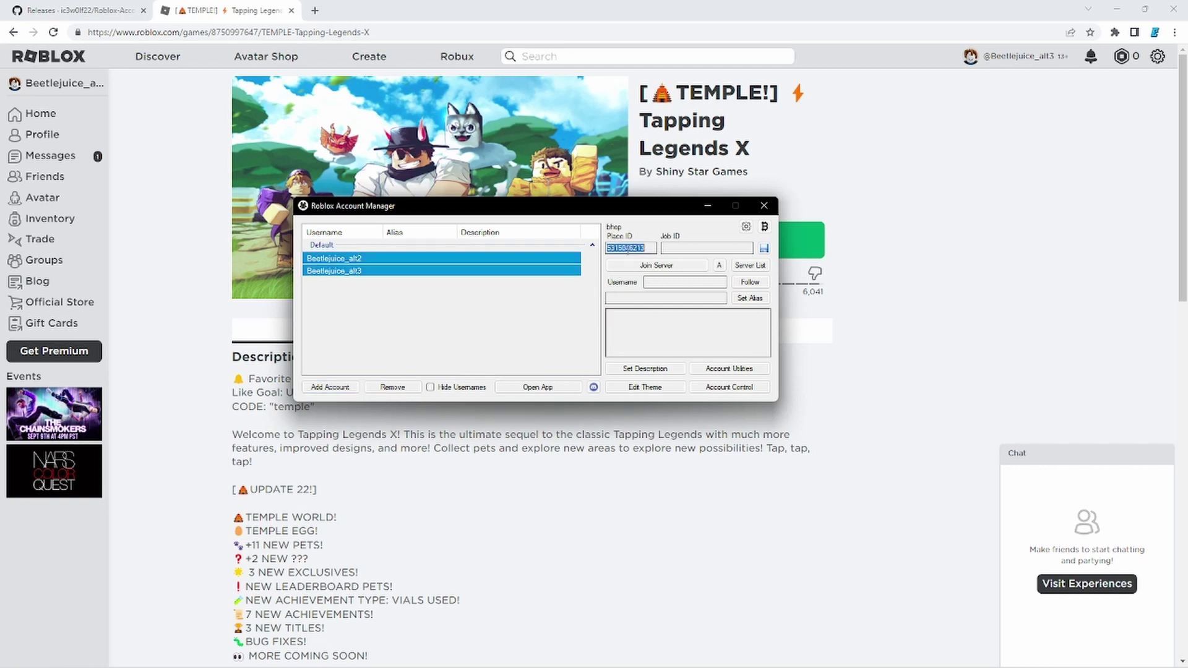
pyautogui.rightClick(627, 249)
pyautogui.click(670, 304)
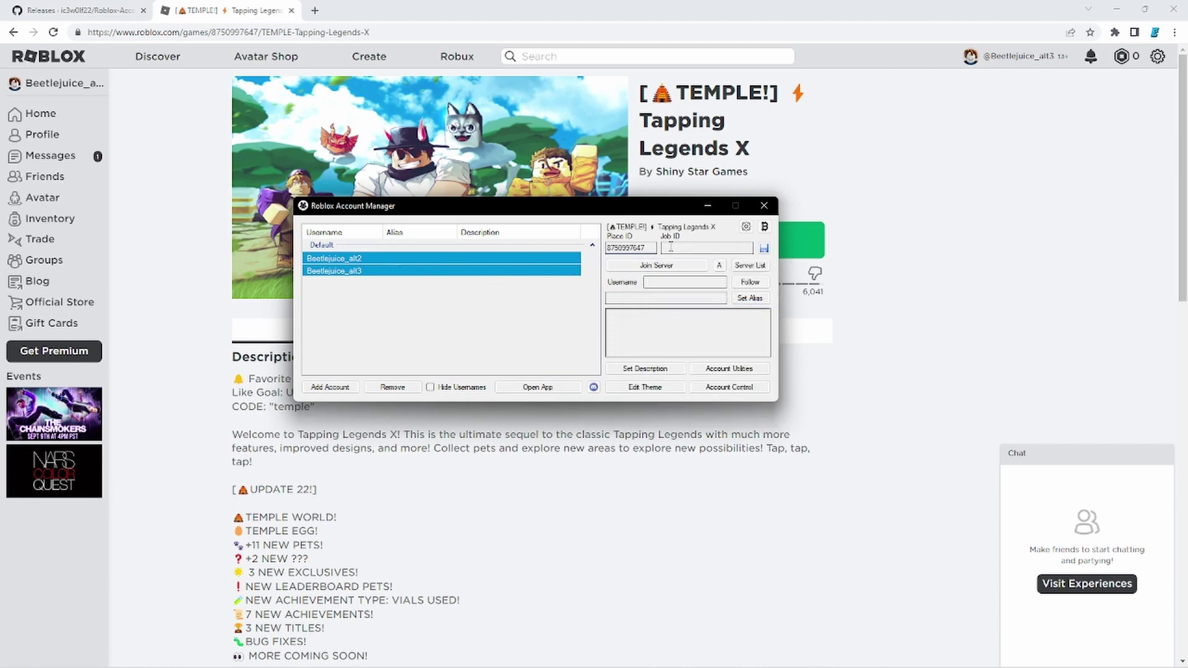
# Step: Return to the Tapping Legends X page in the browser and create a free private server named test
pyautogui.click(976, 227)
pyautogui.click(700, 340)
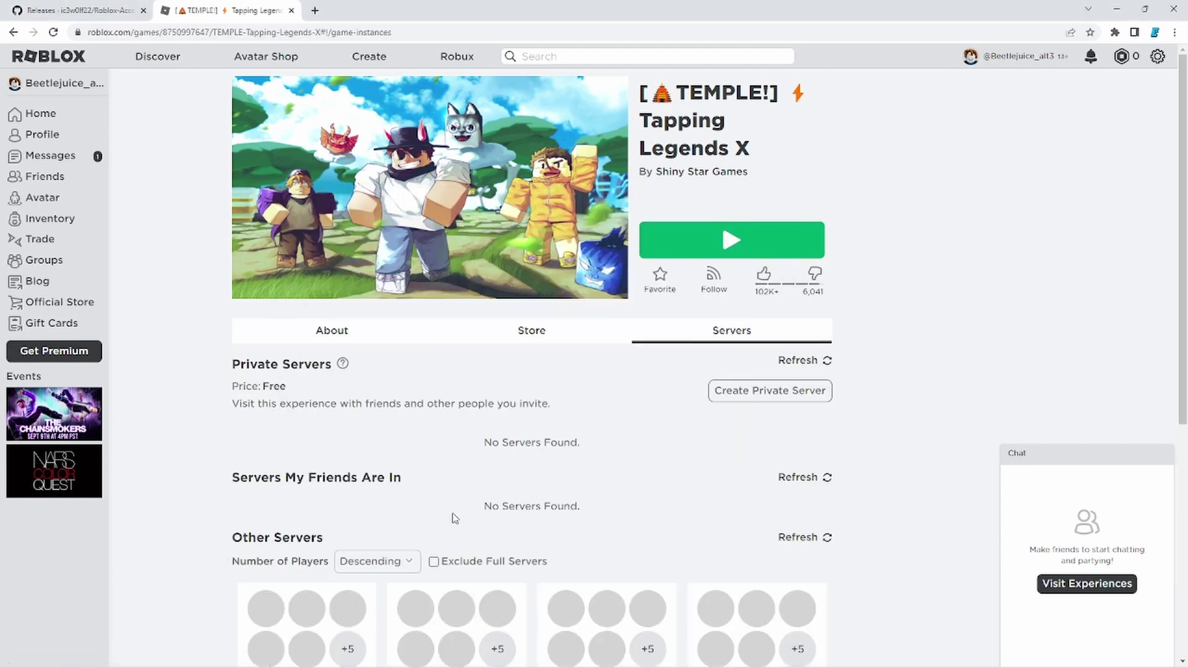
pyautogui.click(798, 391)
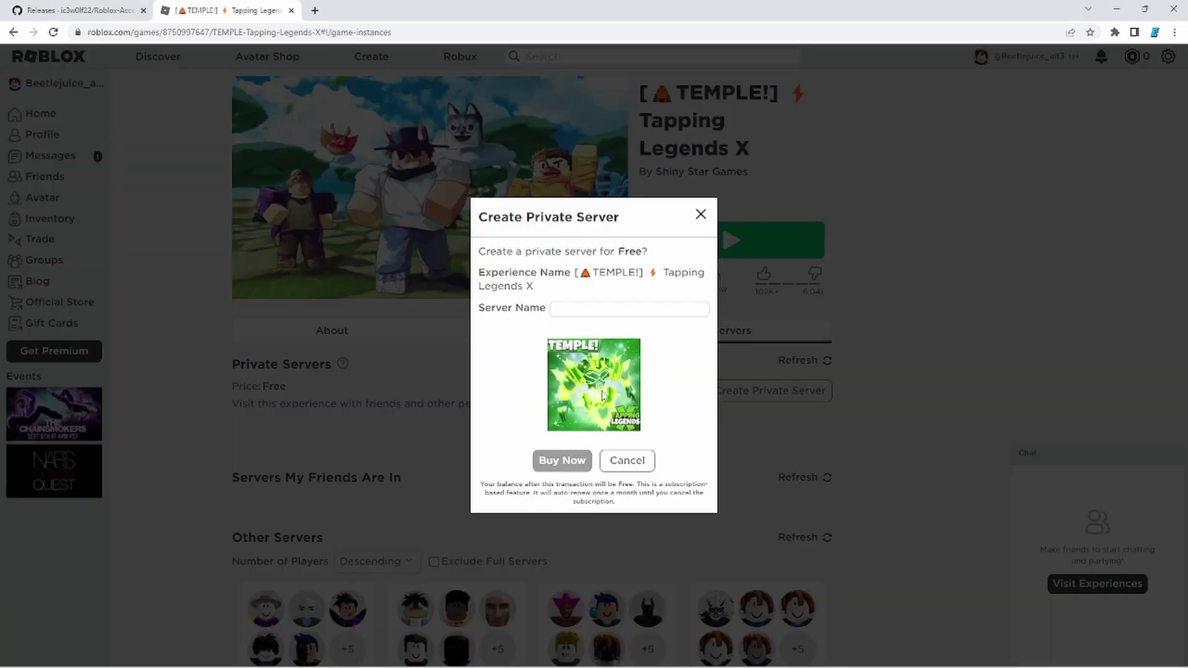
pyautogui.click(583, 309)
pyautogui.write('test')
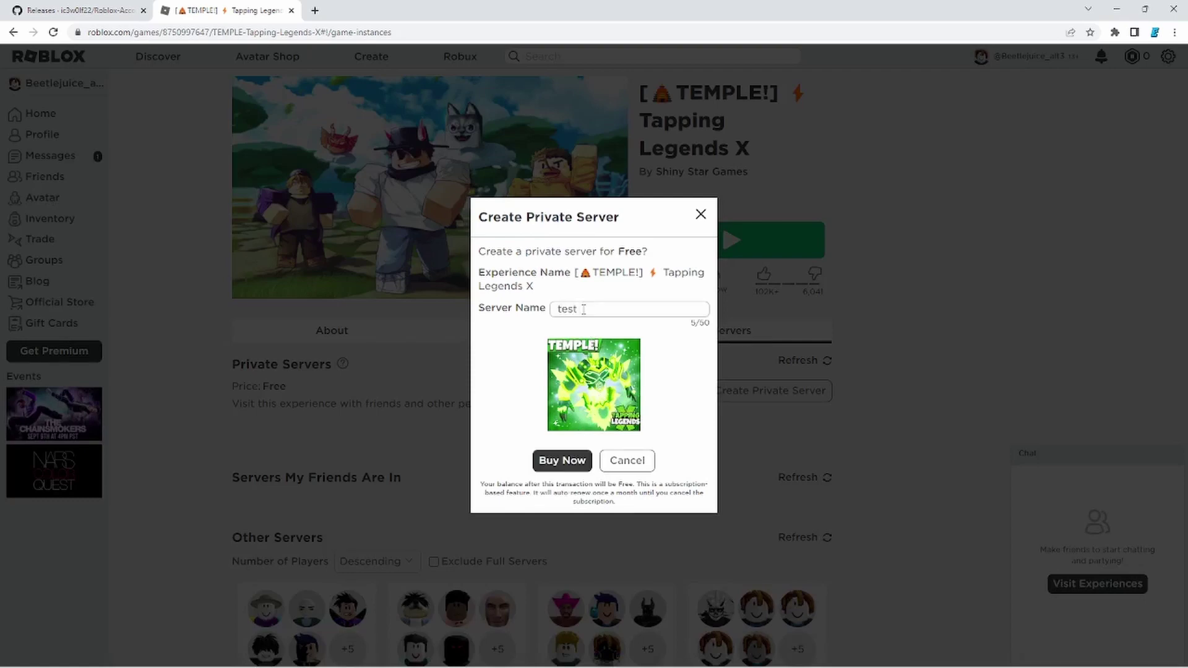
pyautogui.click(553, 459)
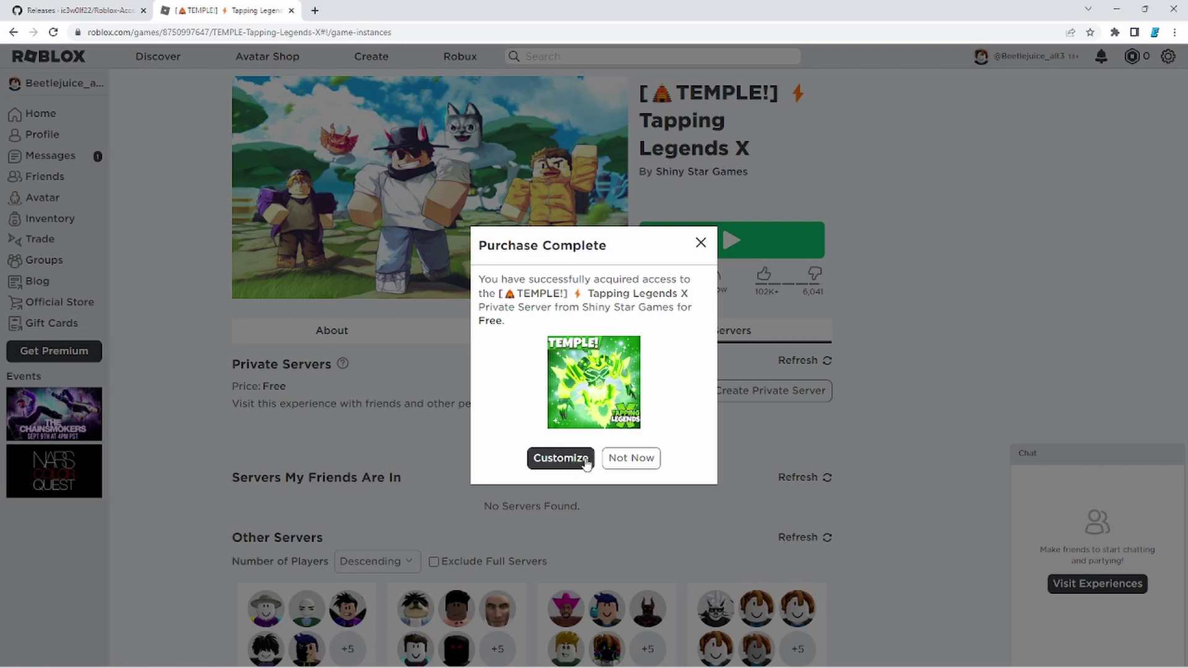
# Step: Open the configuration of the new private server, generate its private server link and copy it
pyautogui.click(564, 458)
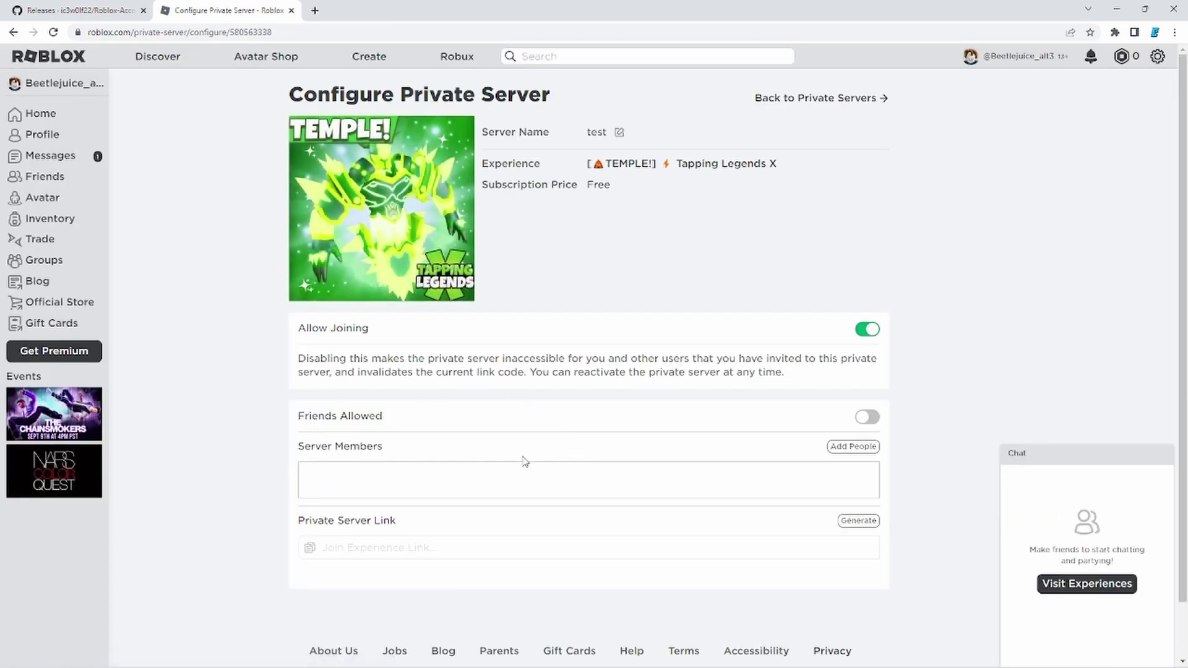
pyautogui.click(850, 525)
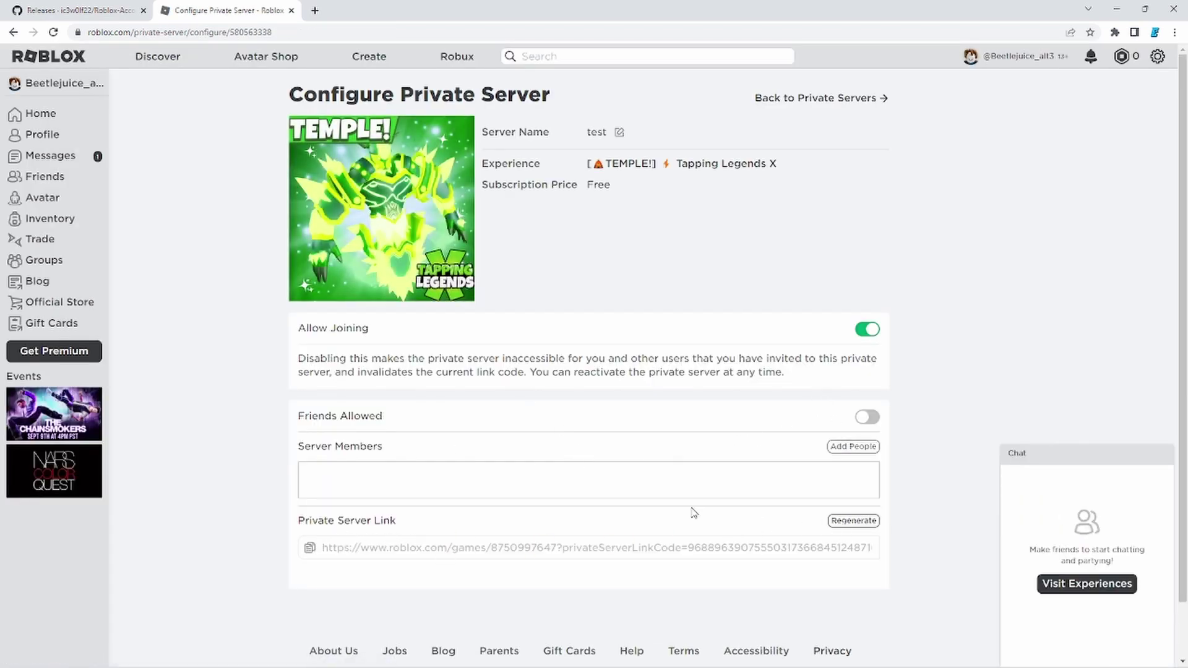
pyautogui.click(309, 549)
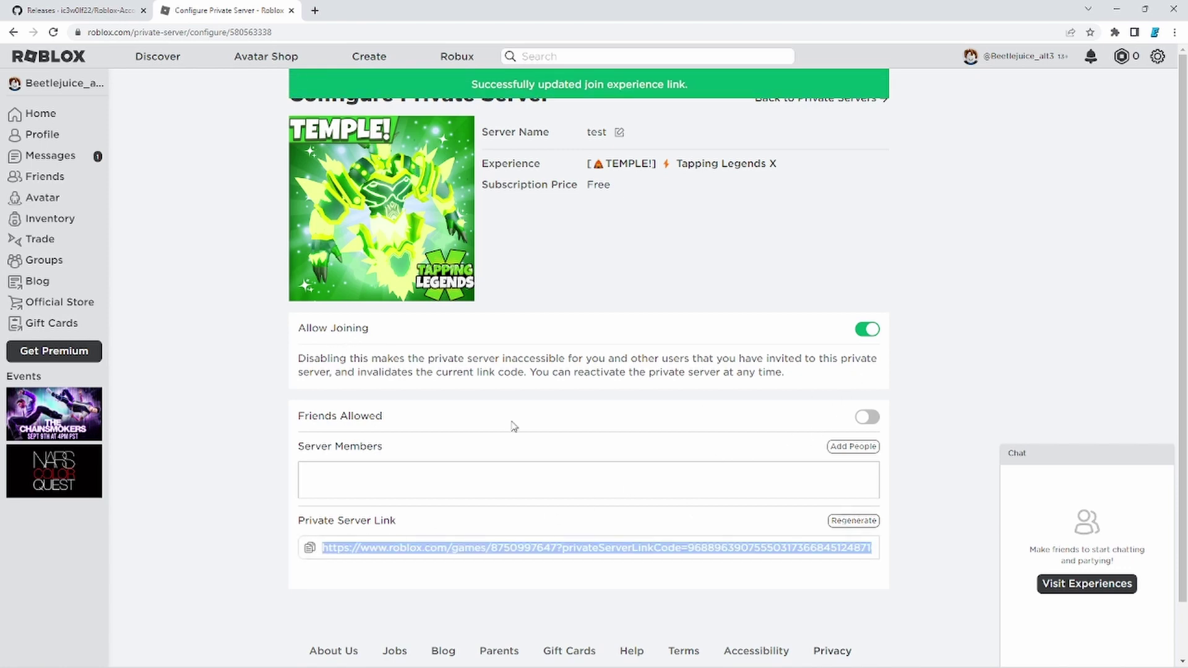
# Step: Switch to Roblox Account Manager, select Beetlejuice_alt2 and Beetlejuice_alt3, and save the copied private server link as their Job ID
pyautogui.click(744, 654)
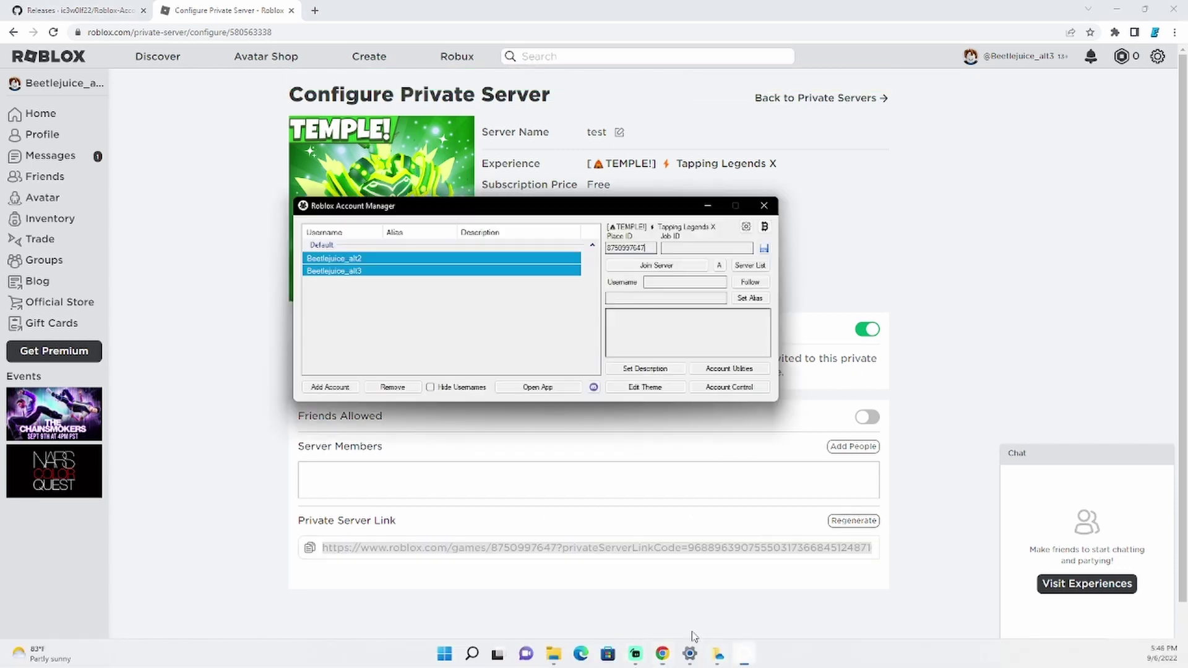
pyautogui.click(365, 259)
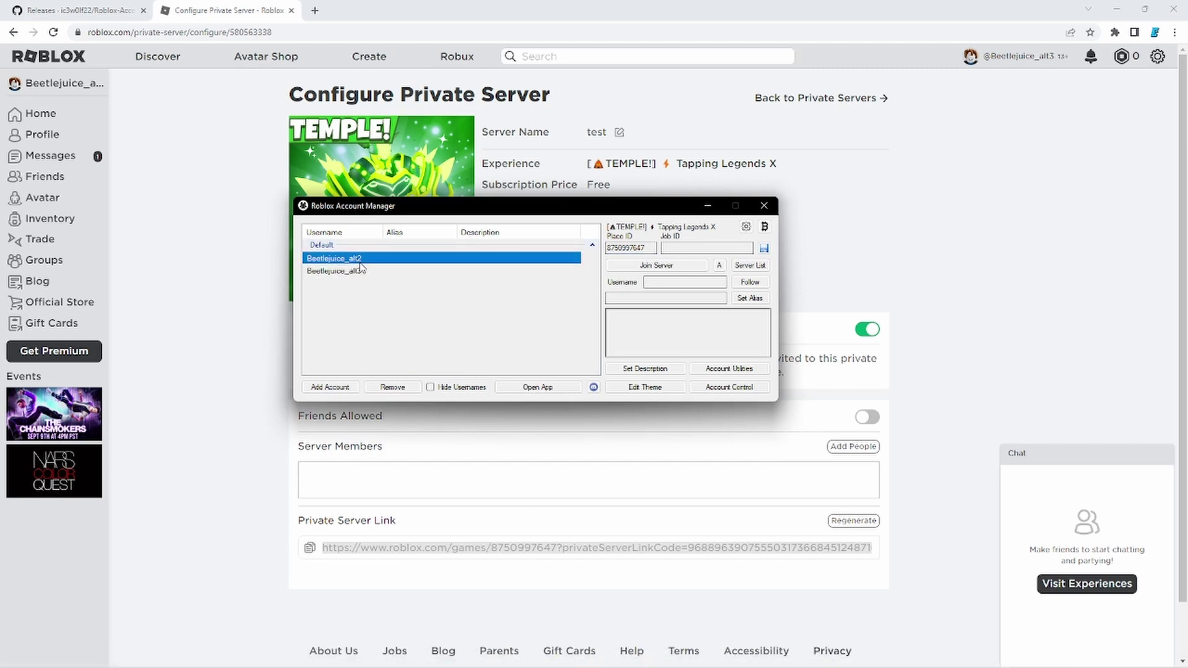
pyautogui.keyDown('ctrl'); pyautogui.click(359, 272); pyautogui.keyUp('ctrl')
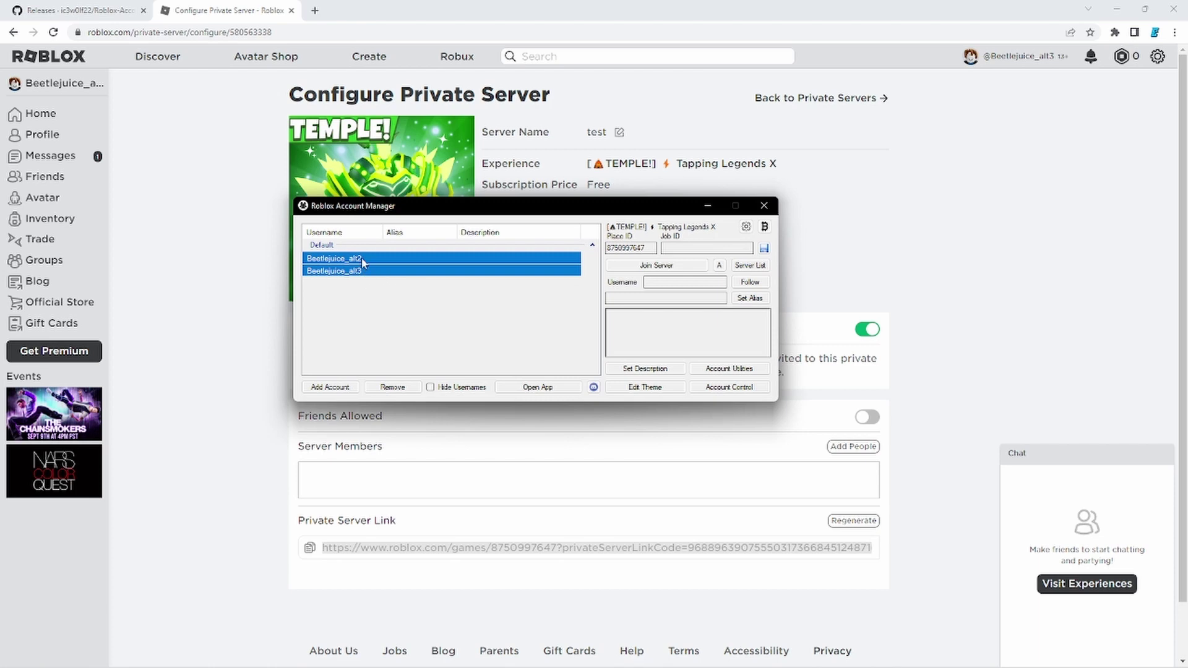
pyautogui.click(362, 262)
pyautogui.keyDown('ctrl'); pyautogui.click(360, 272); pyautogui.keyUp('ctrl')
pyautogui.click(667, 248)
pyautogui.rightClick(667, 249)
pyautogui.click(705, 299)
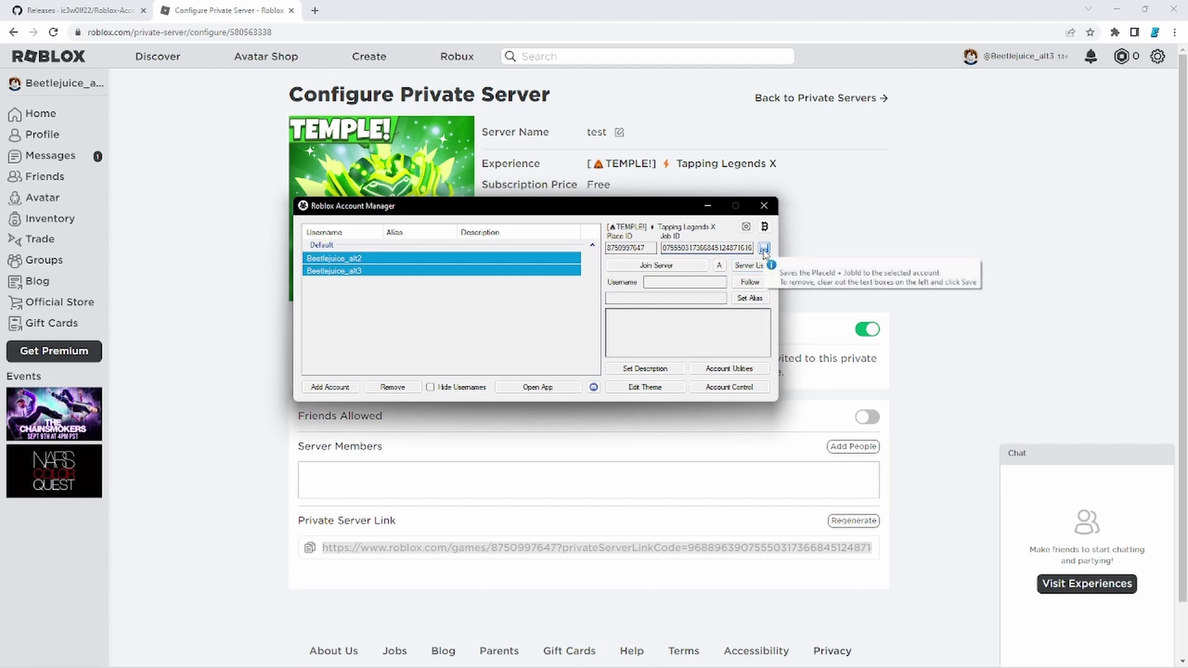
pyautogui.click(764, 248)
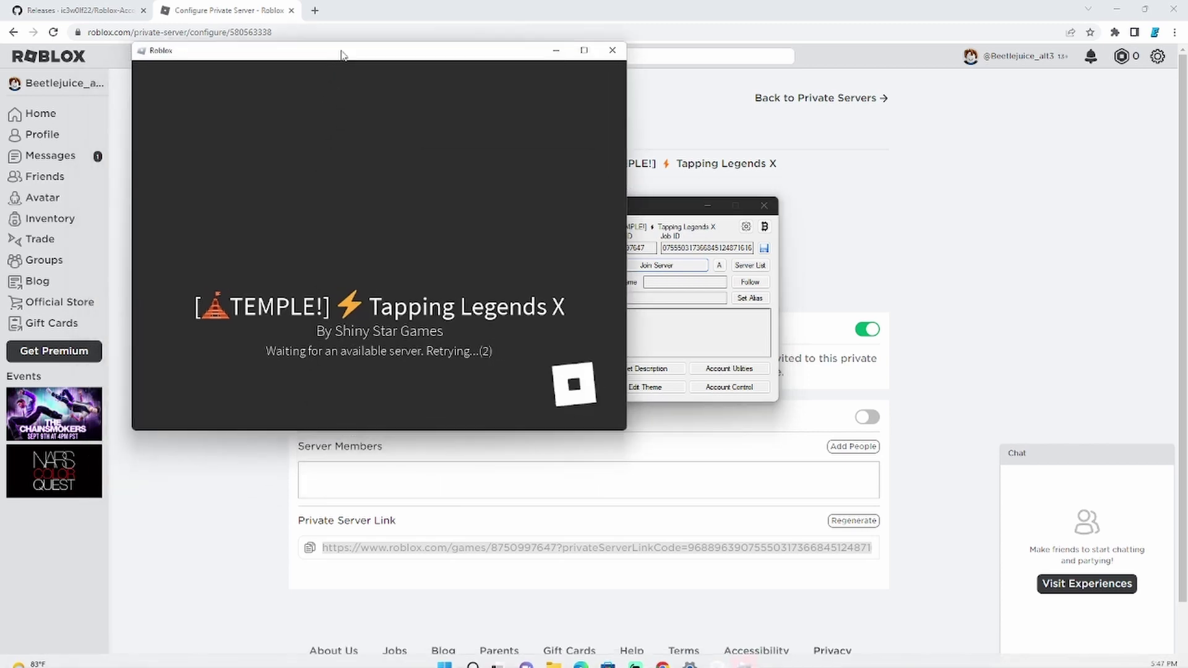
# Step: Place the two Roblox game windows side by side and choose Low Quality in both of them
pyautogui.moveTo(338, 61); pyautogui.dragTo(318, 48)
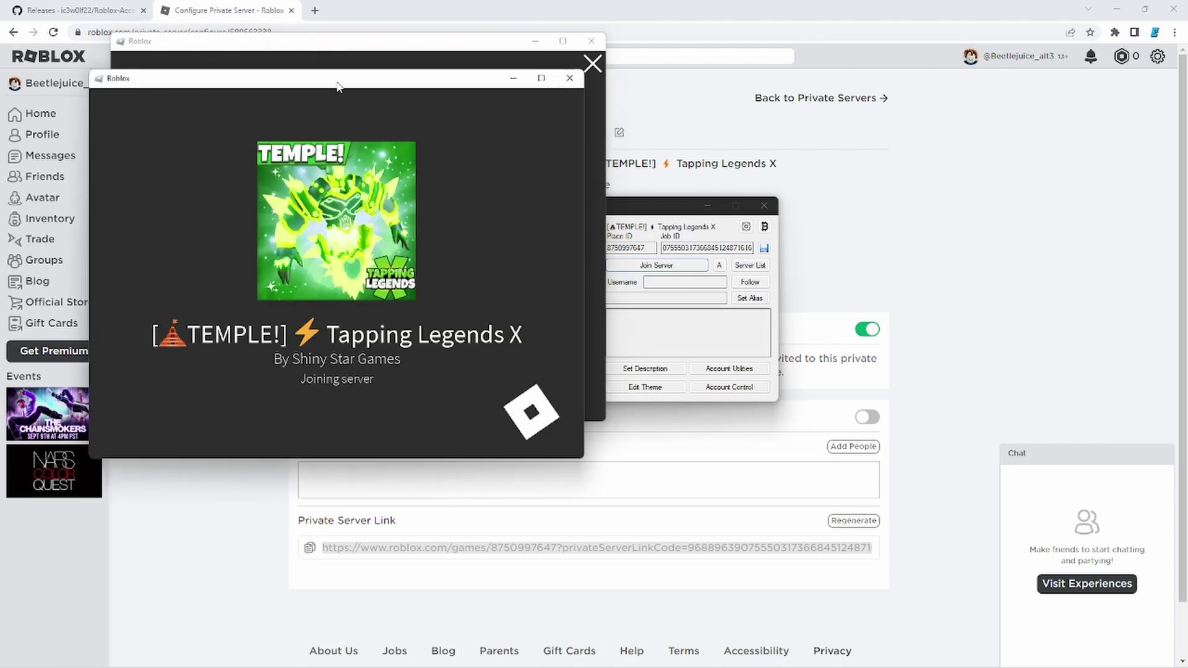
pyautogui.moveTo(339, 80); pyautogui.dragTo(860, 50)
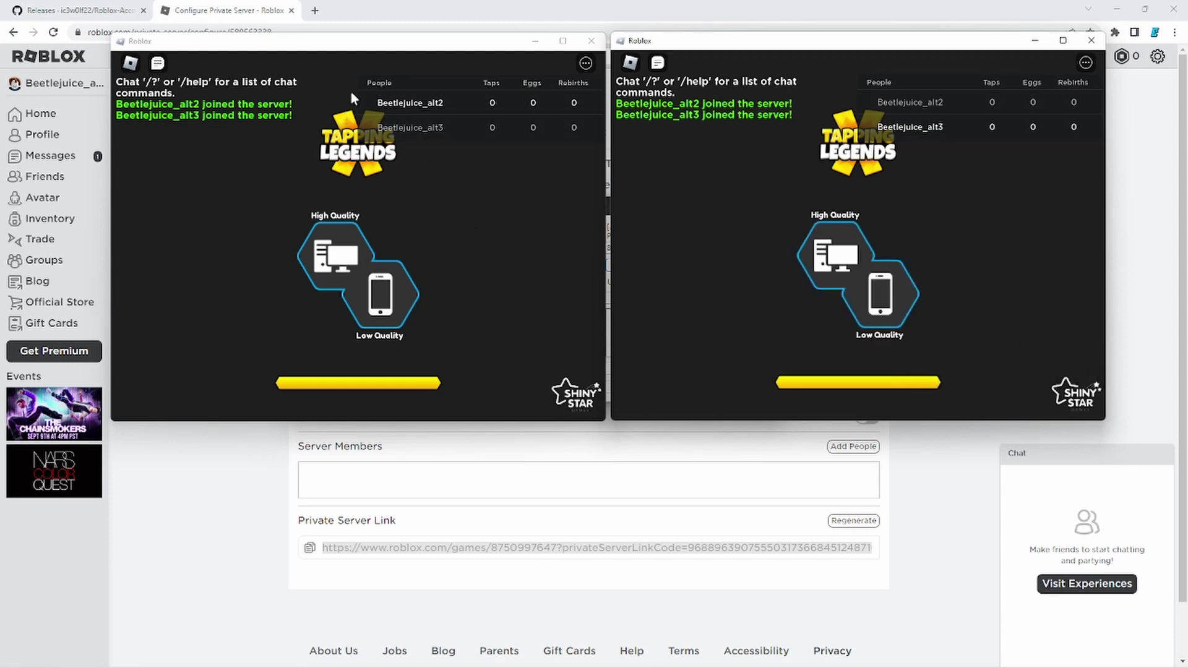
pyautogui.click(419, 286)
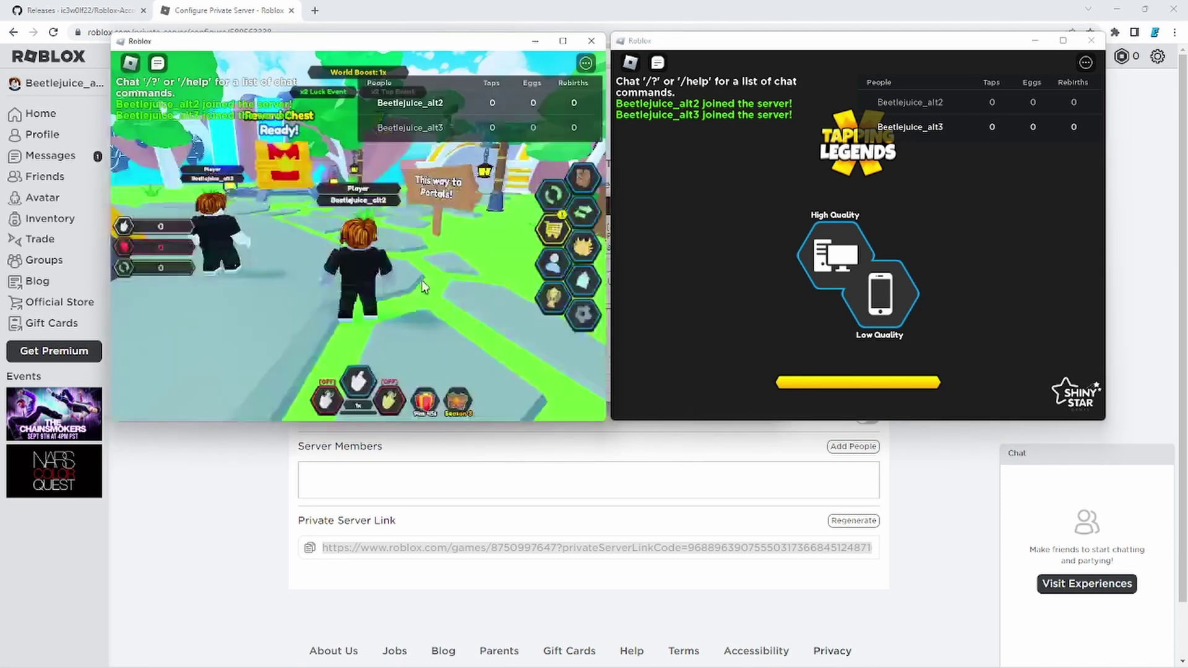
pyautogui.click(878, 288)
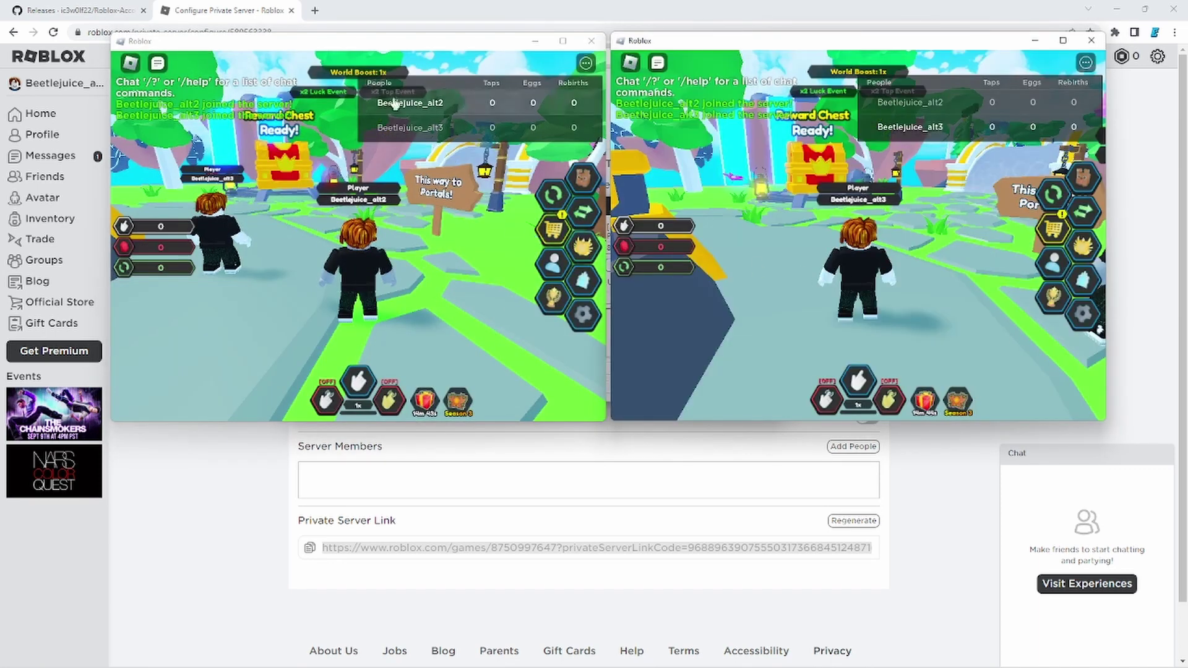
# Step: Search the web for "gs auto clicker" in a new browser tab and open GS Auto Clicker's page on Softonic
pyautogui.click(314, 11)
pyautogui.click(266, 35)
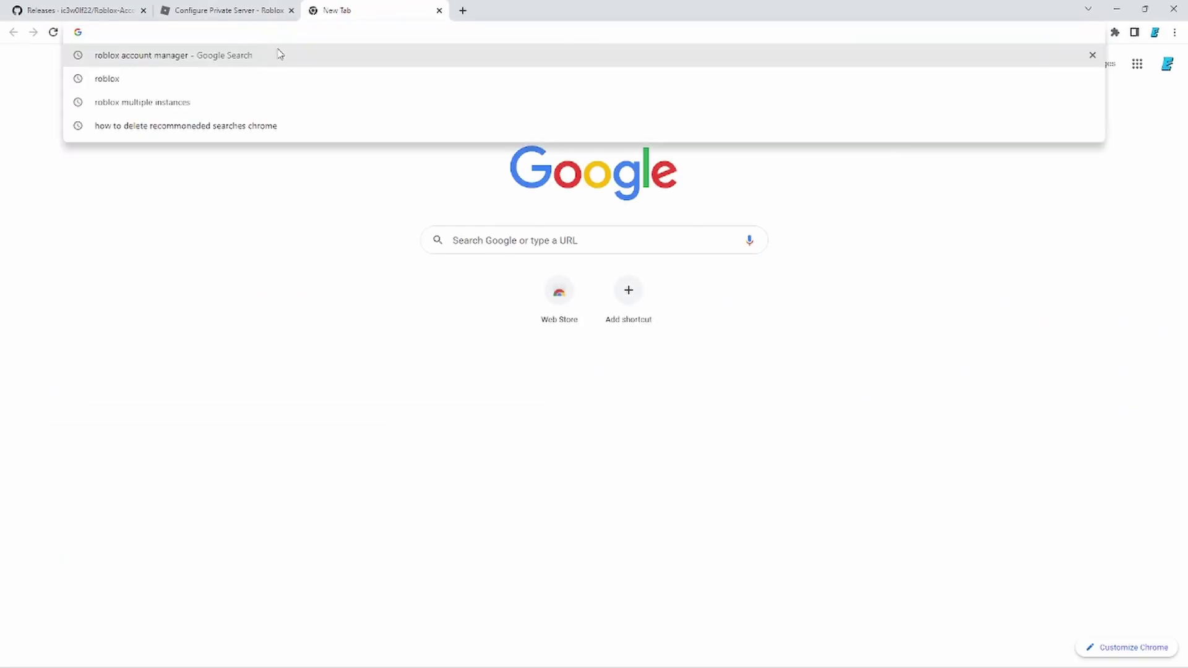
pyautogui.write('g')
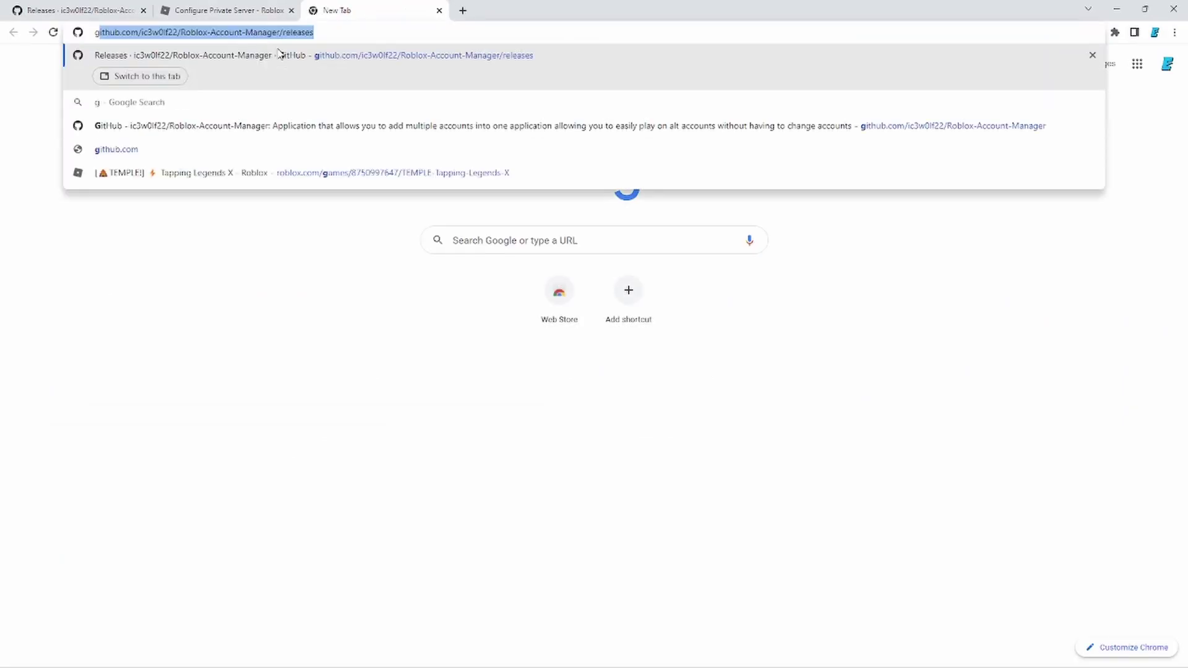
pyautogui.write('s auto clicker')
pyautogui.press('Return')
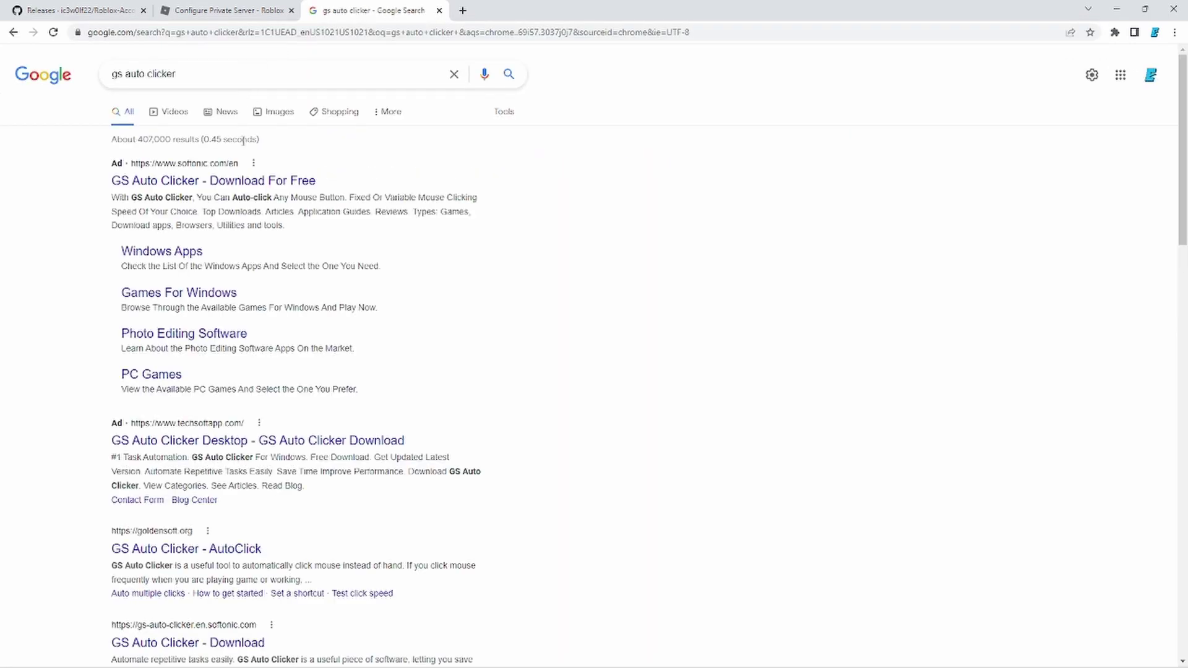
pyautogui.click(245, 183)
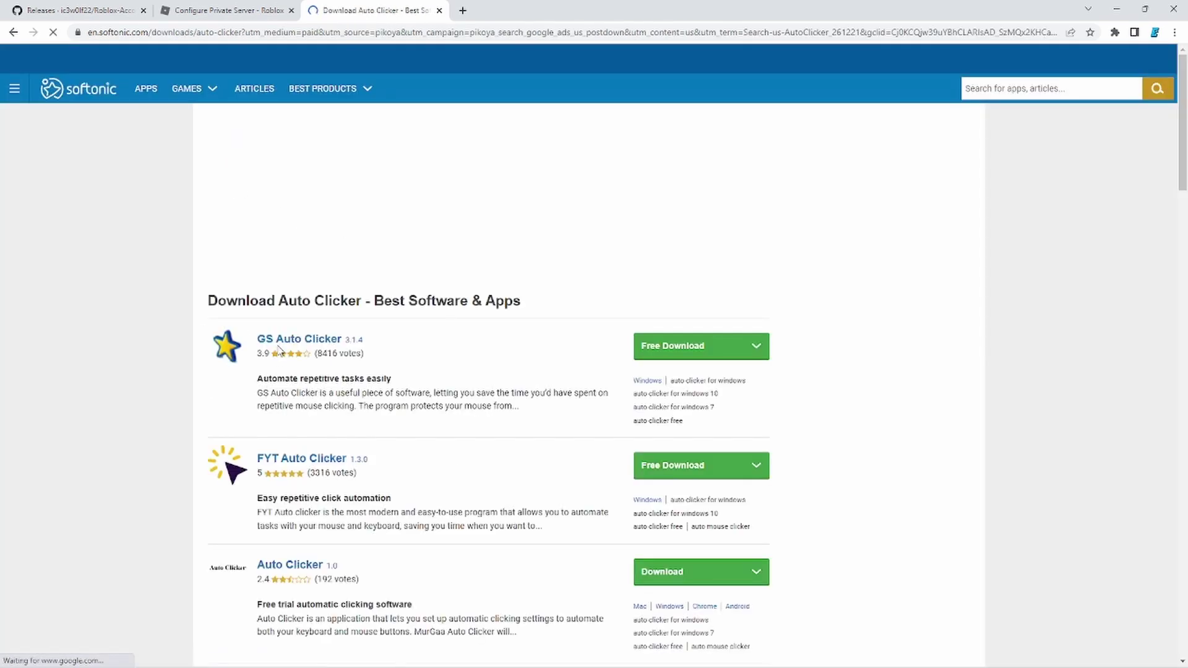
pyautogui.click(344, 342)
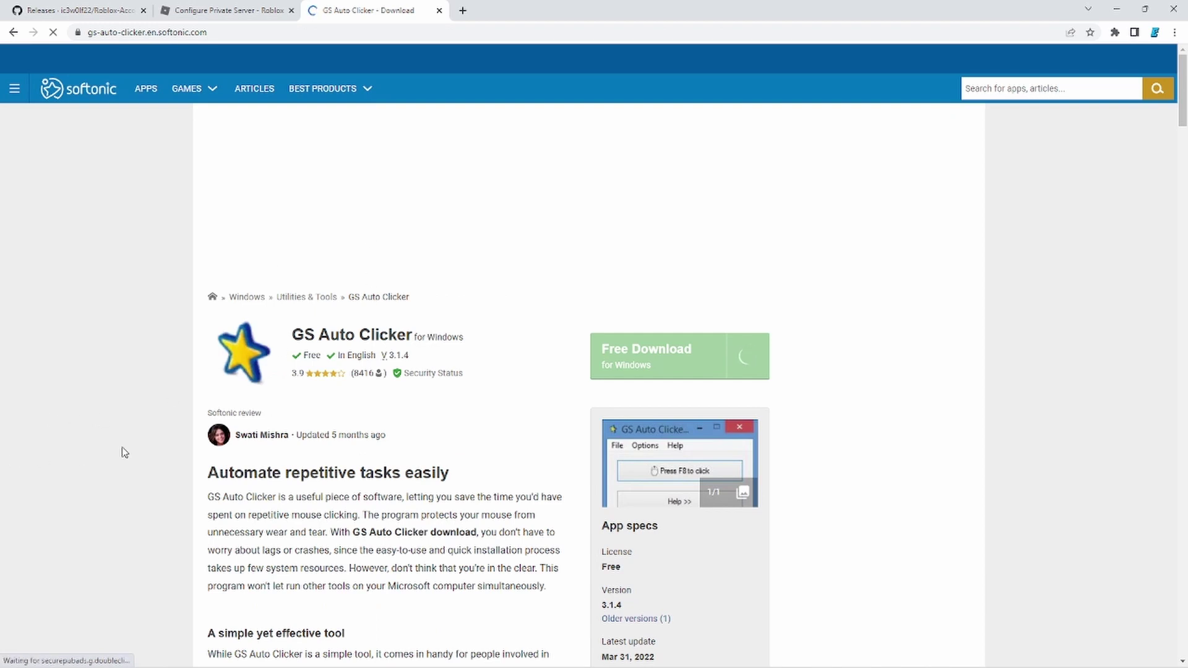
# Step: Download GS Auto Clicker without the WinZip offer, run the downloaded GSAutoClicker.exe and close the browser
pyautogui.click(645, 357)
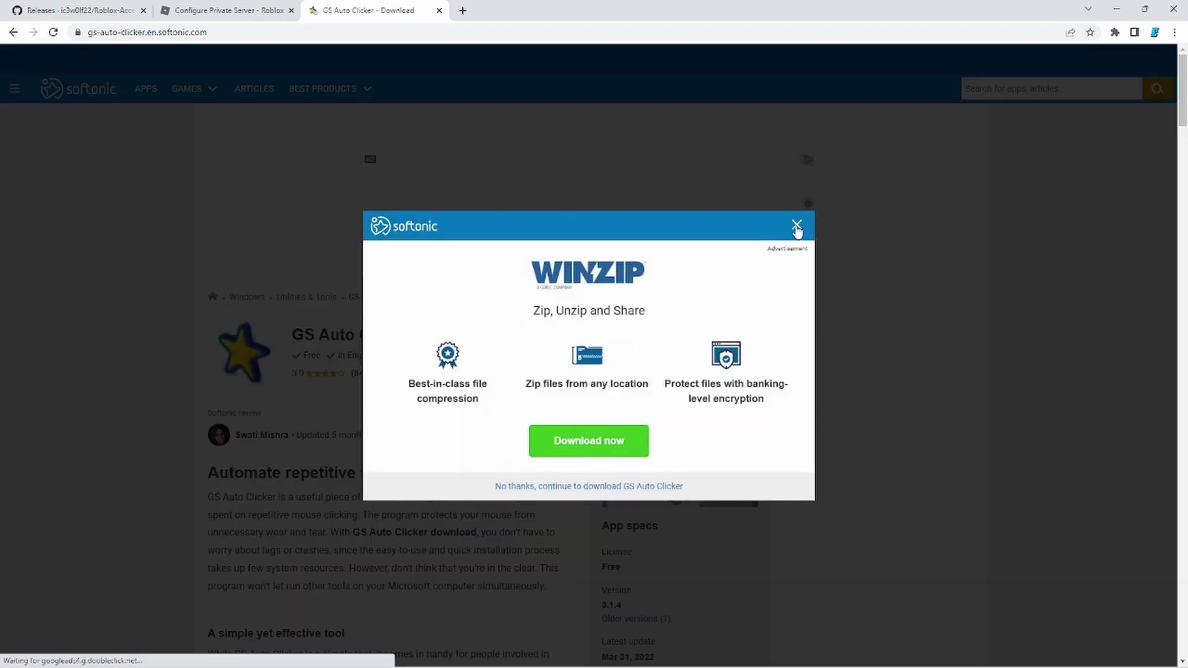
pyautogui.click(797, 227)
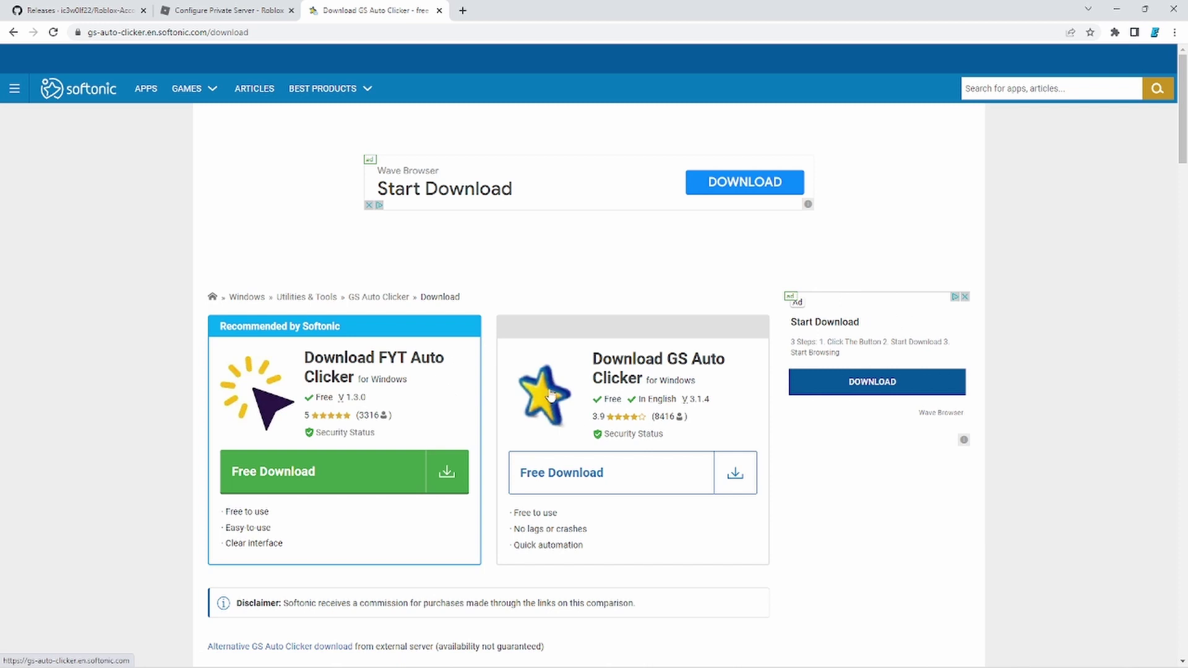
pyautogui.click(565, 471)
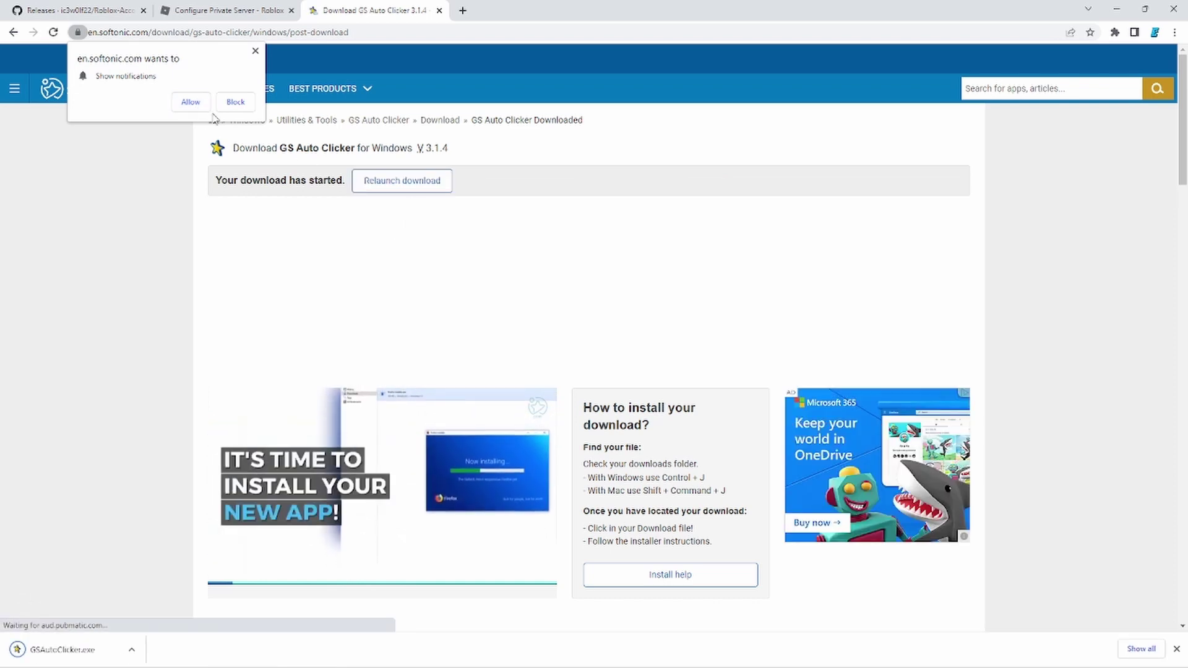
pyautogui.click(253, 53)
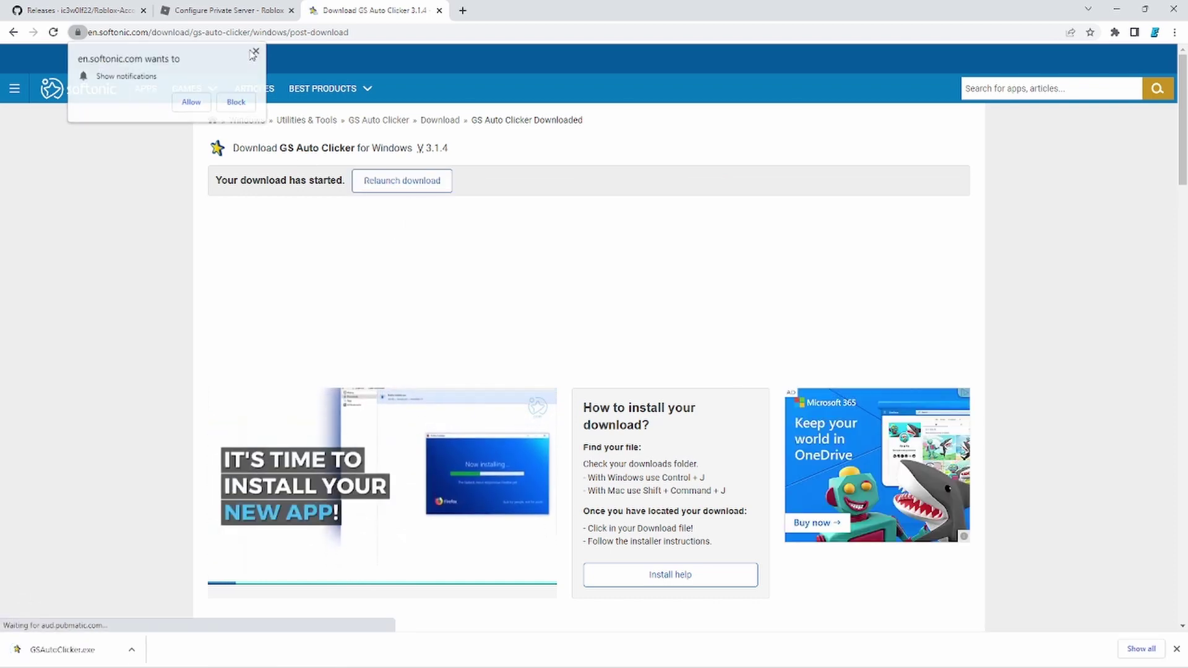
pyautogui.click(93, 648)
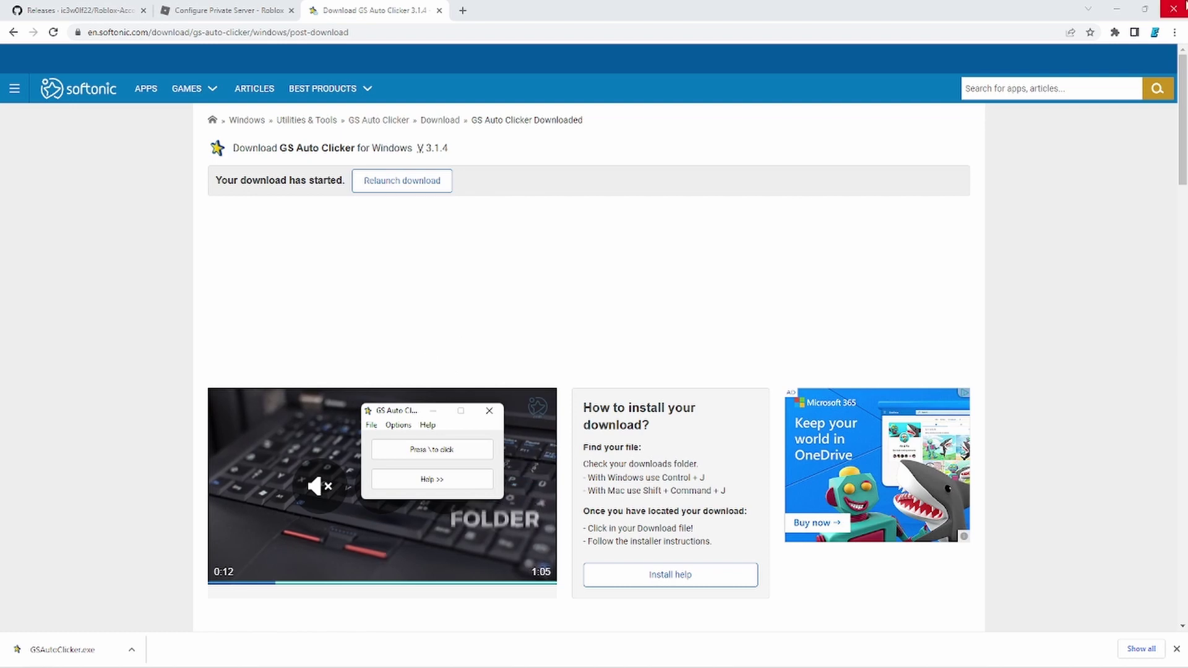
pyautogui.click(1173, 10)
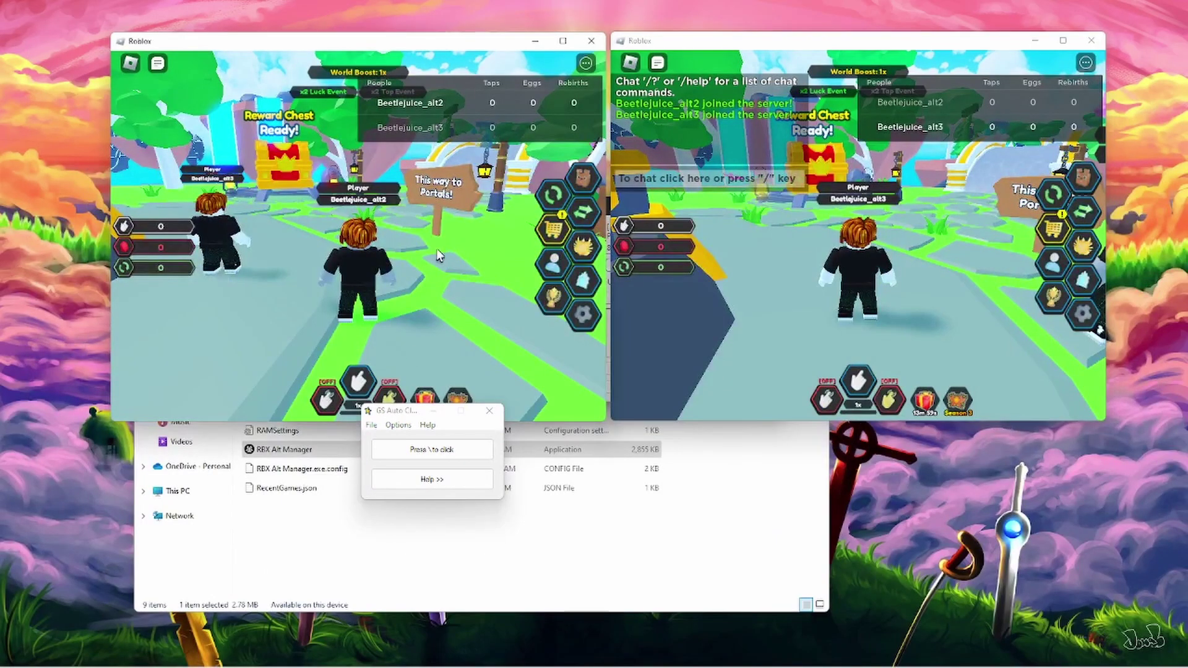
# Step: Tap in both accounts' game windows and move the two characters together
pyautogui.click(450, 295)
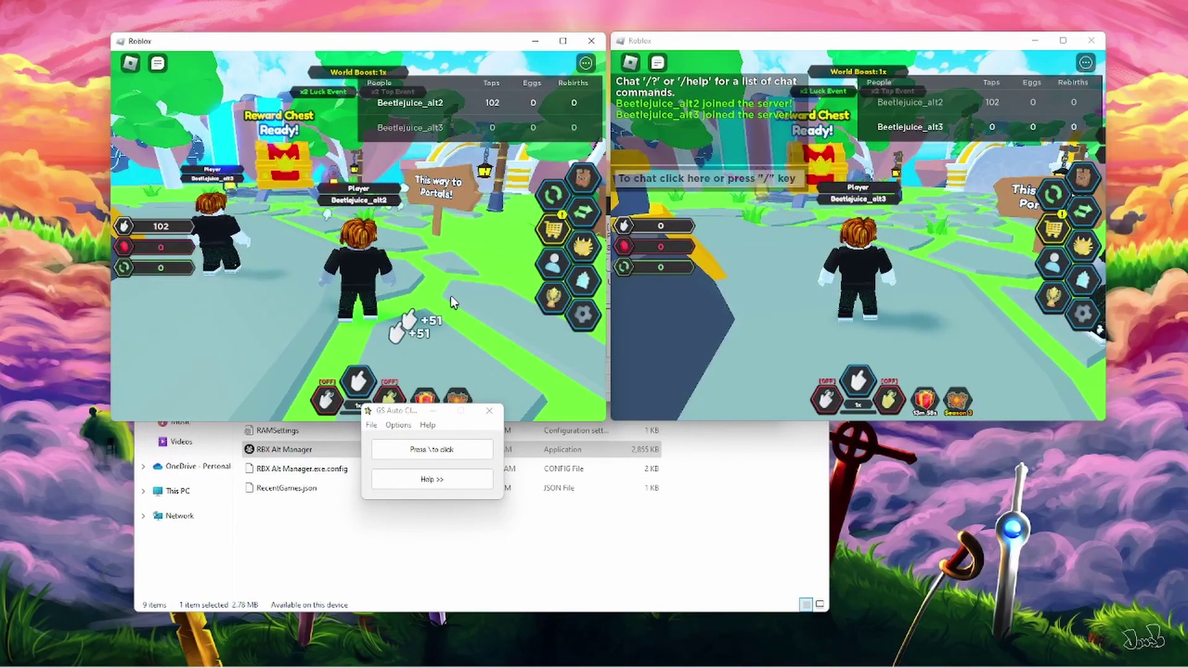
pyautogui.click(676, 314)
pyautogui.press('w')
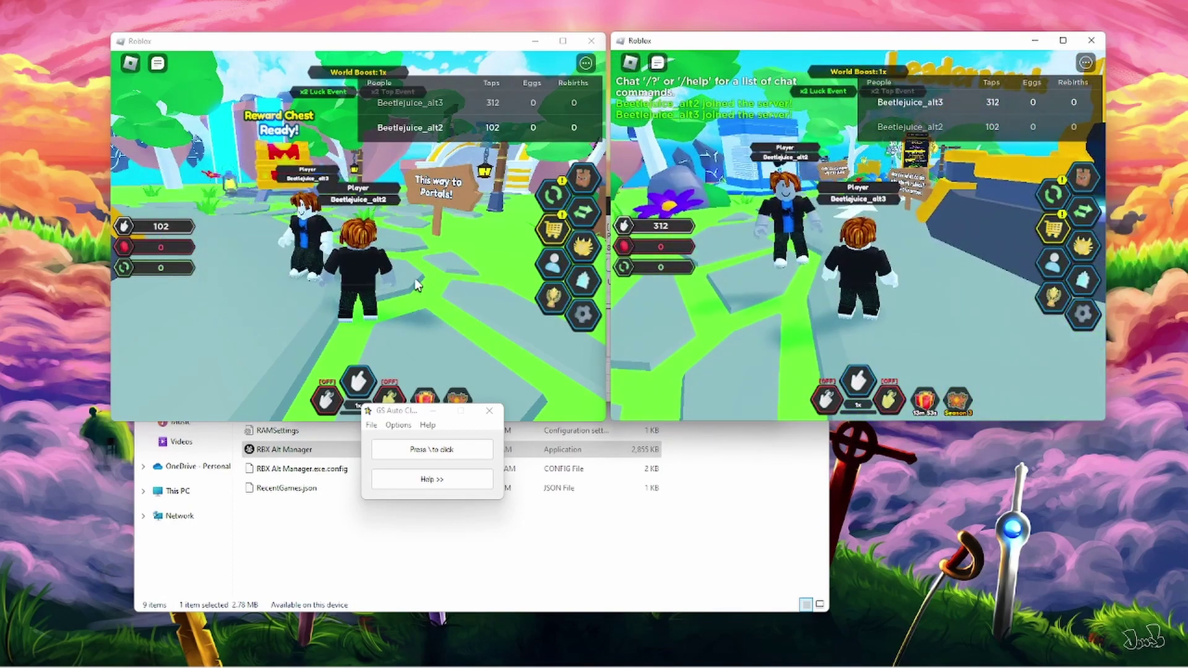
pyautogui.click(414, 277)
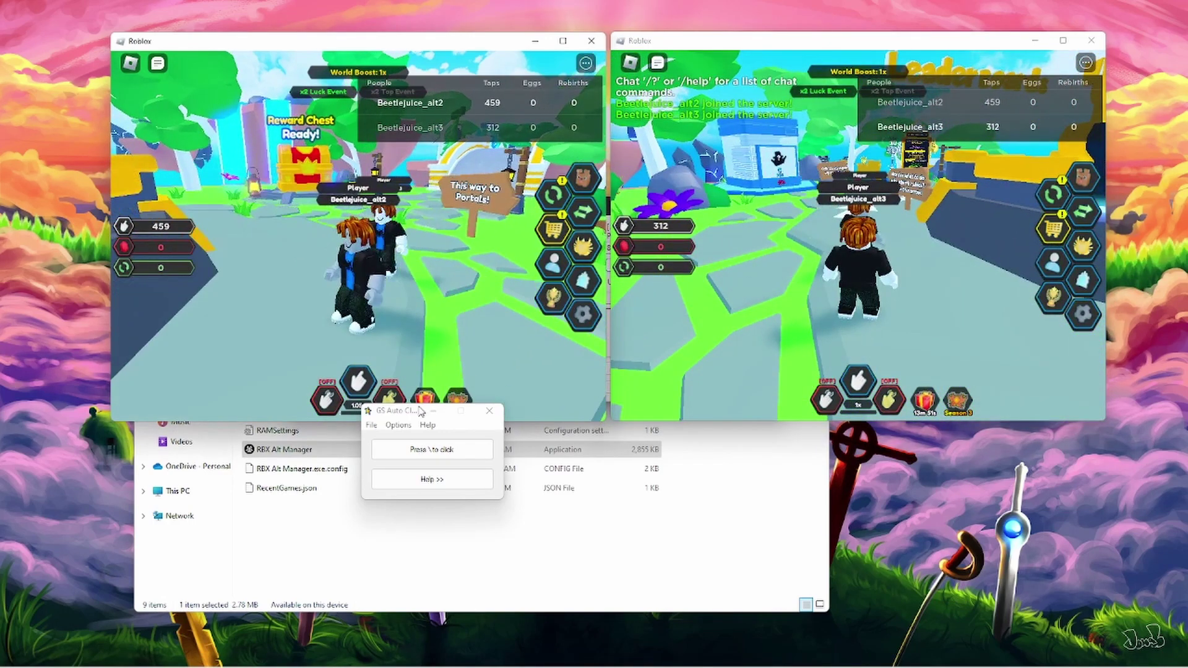
# Step: Set the click type to Double in GS Auto Clicker's clicking options and confirm it
pyautogui.moveTo(396, 418); pyautogui.dragTo(411, 425)
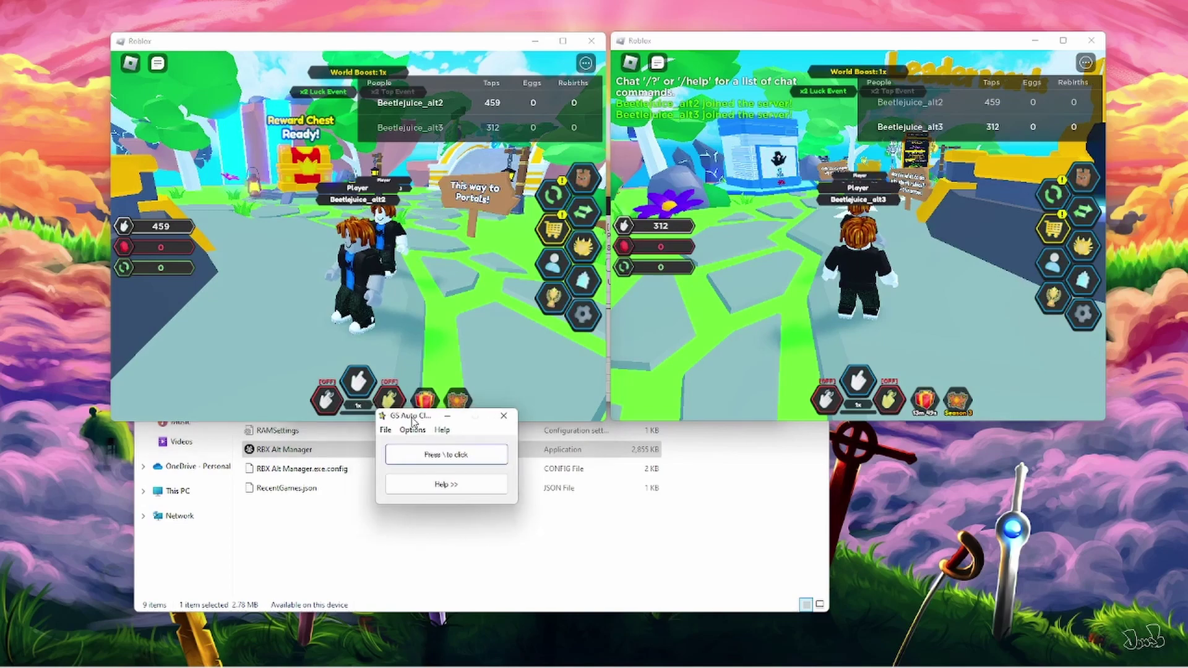
pyautogui.click(413, 432)
pyautogui.moveTo(427, 445)
pyautogui.click(509, 448)
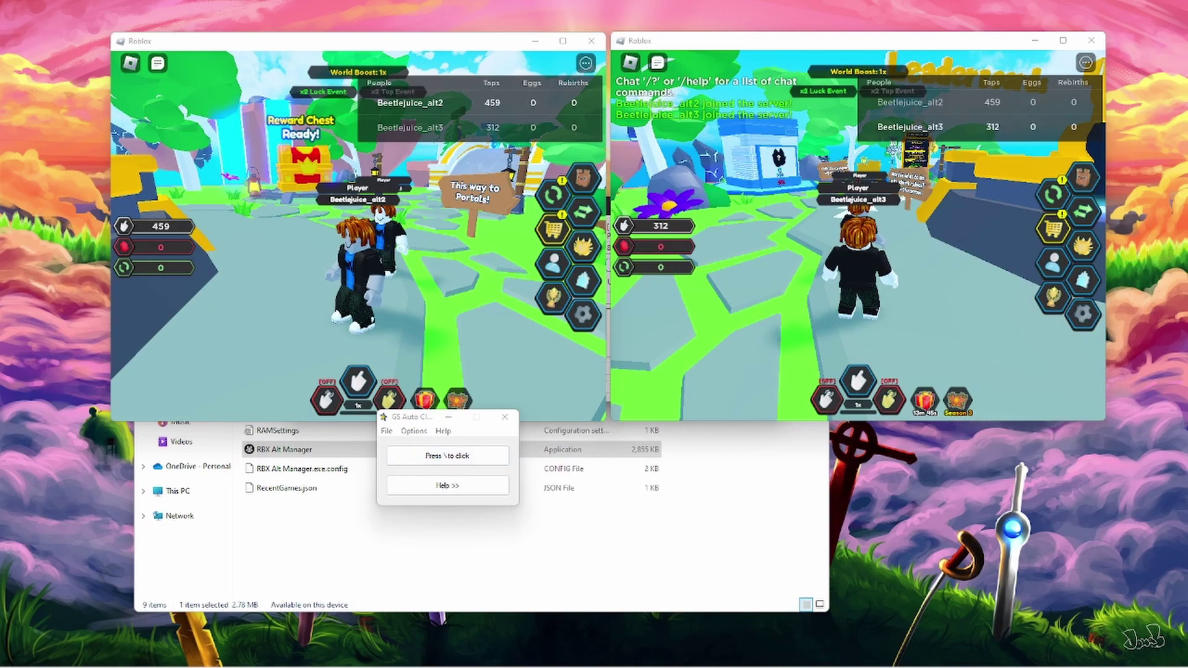
pyautogui.moveTo(277, 318); pyautogui.dragTo(427, 250)
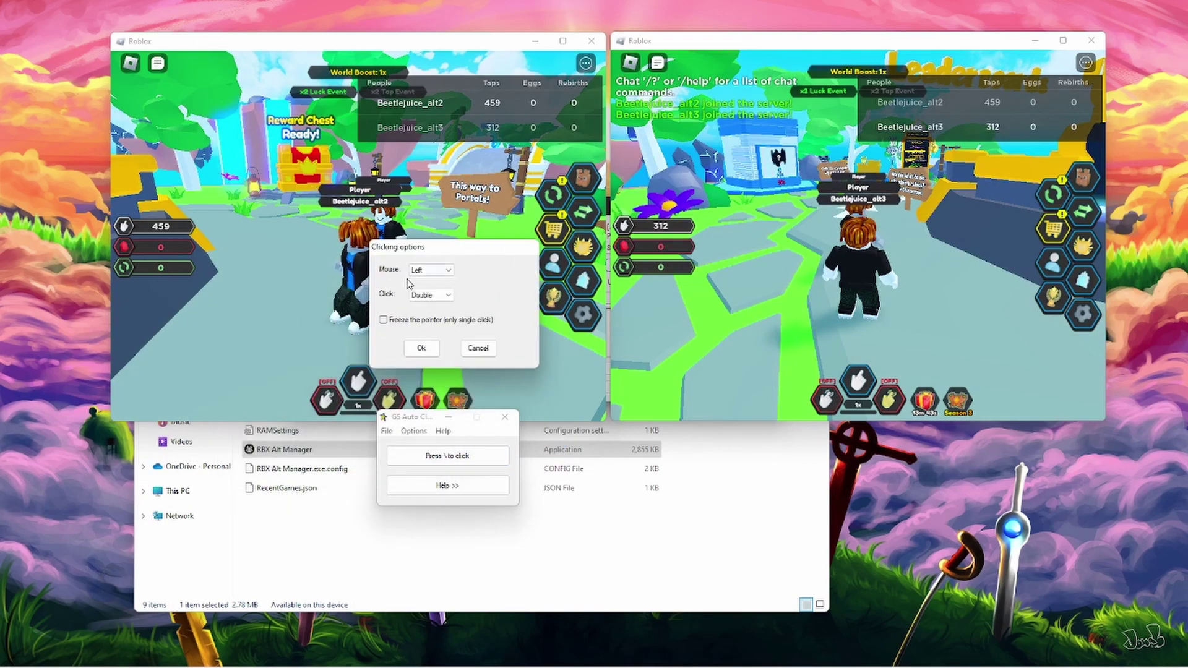
pyautogui.click(431, 295)
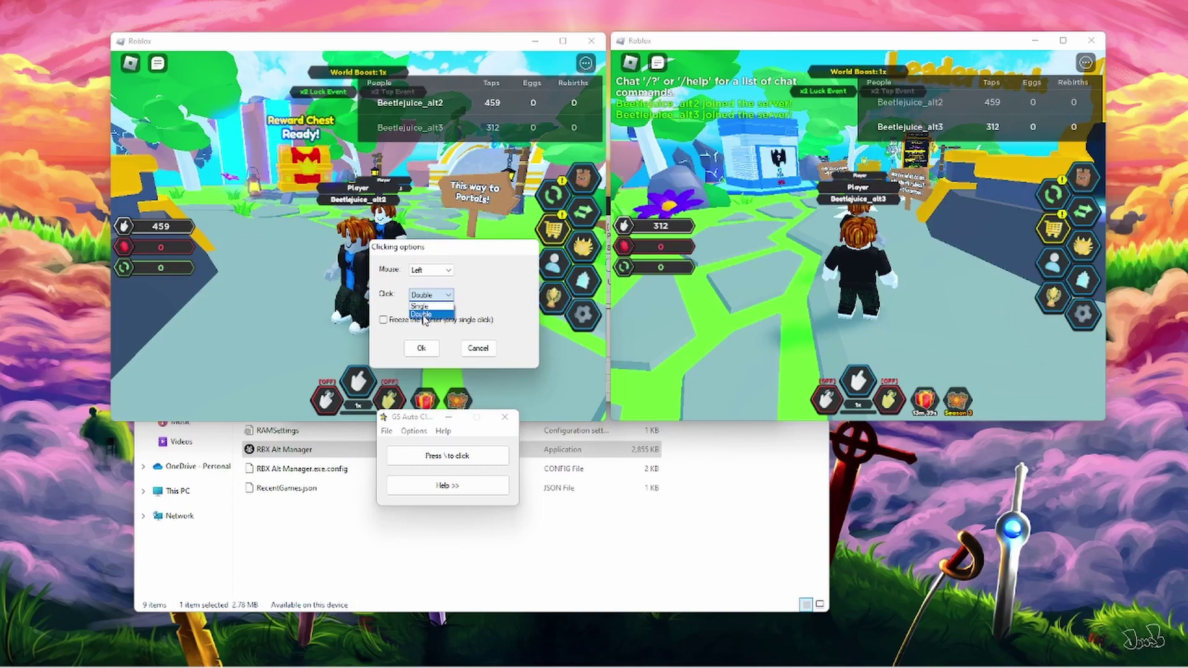
pyautogui.click(424, 314)
pyautogui.click(421, 347)
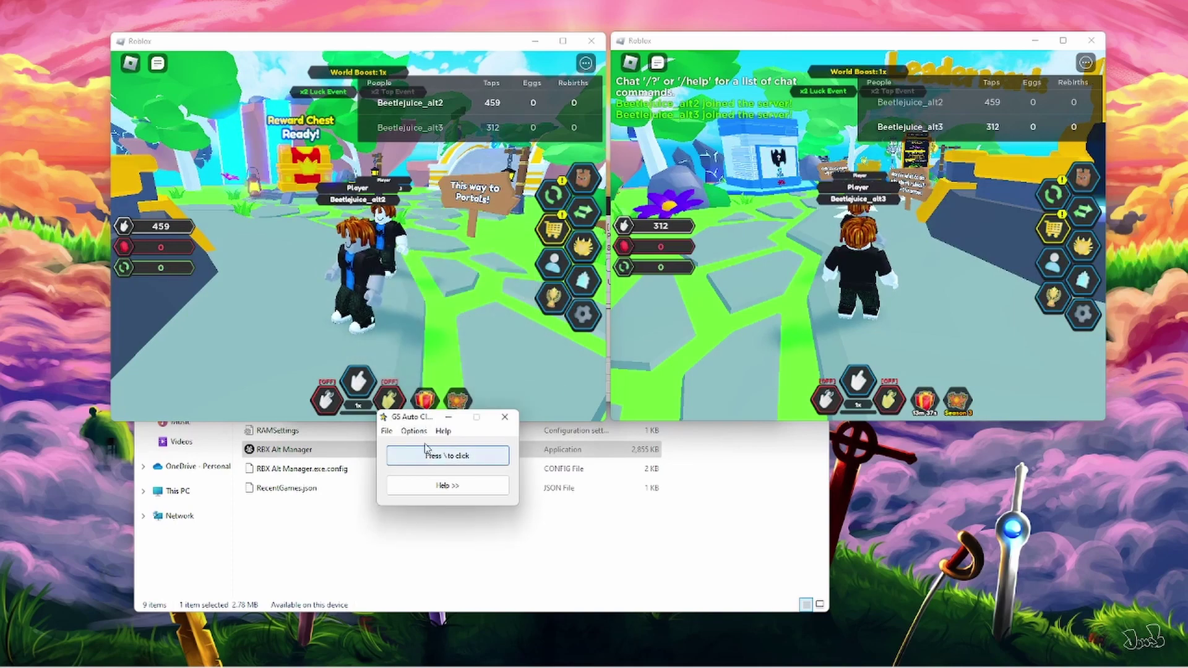
# Step: Set the Click / Stop hotkey of GS Auto Clicker to the backslash (\)
pyautogui.click(414, 431)
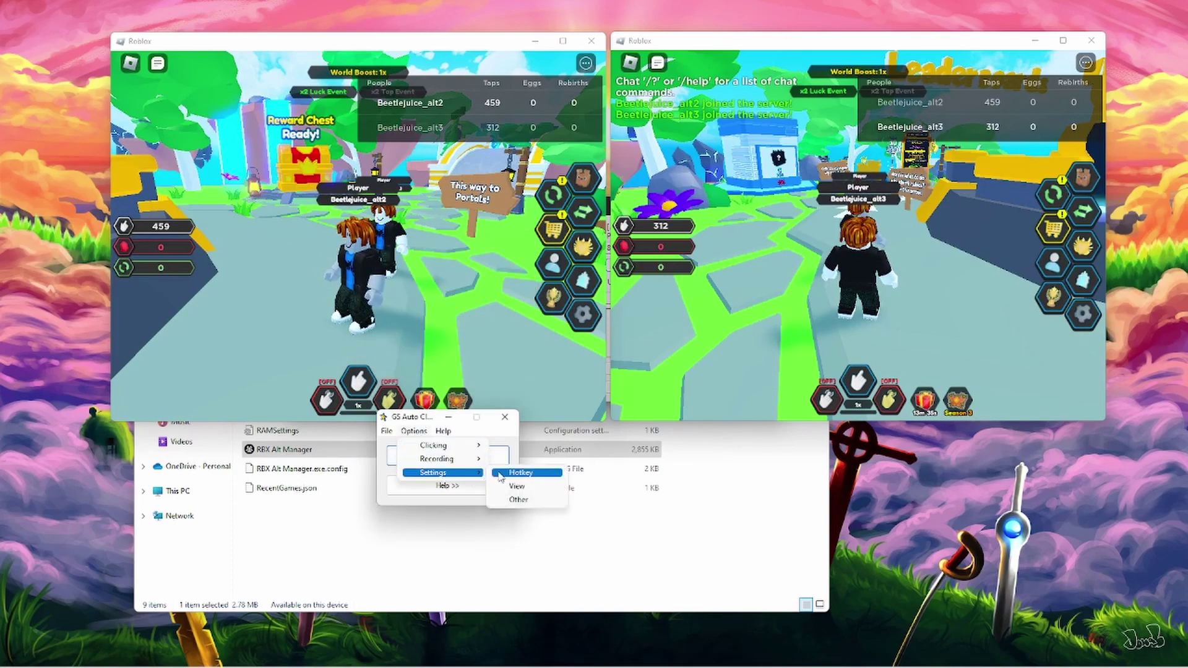
pyautogui.click(504, 474)
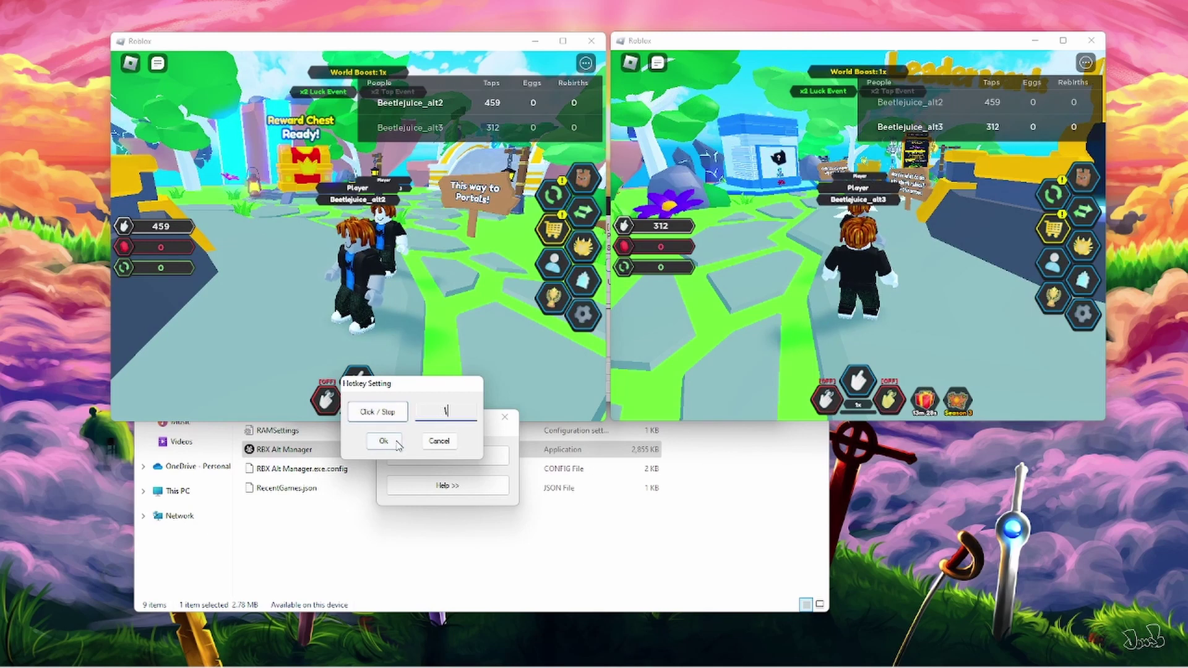
pyautogui.click(383, 440)
# Step: Set GS Auto Clicker to repeat until stopped with an interval of 1 millisecond and confirm the clicking repeat settings
pyautogui.click(414, 431)
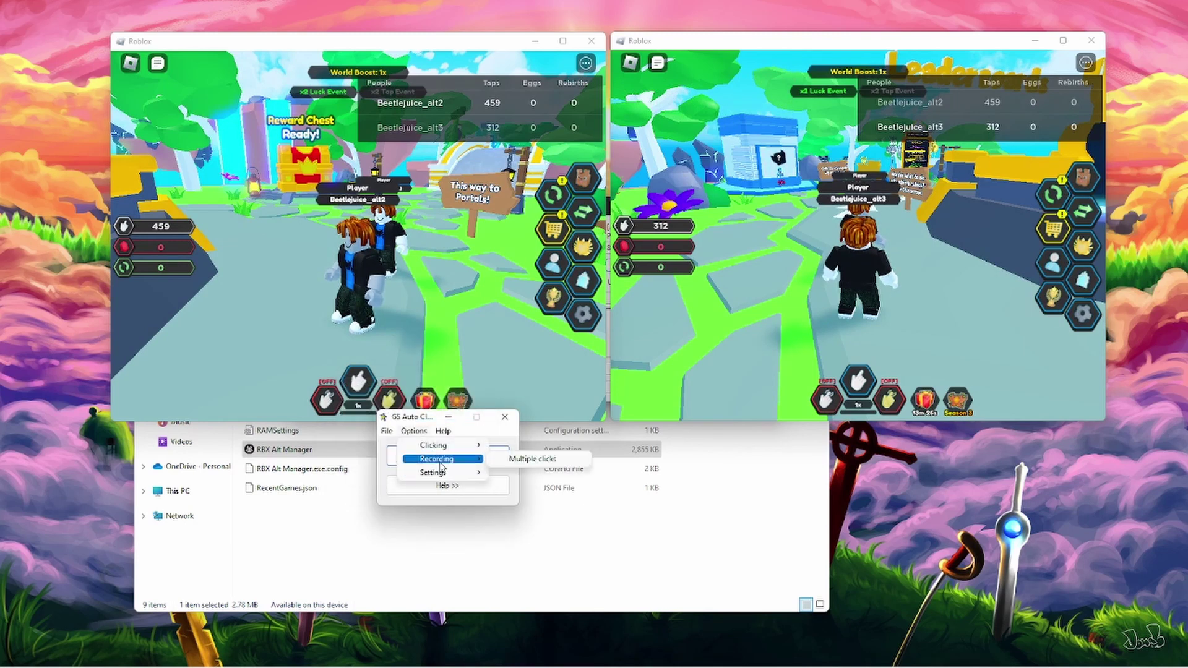
pyautogui.moveTo(443, 459)
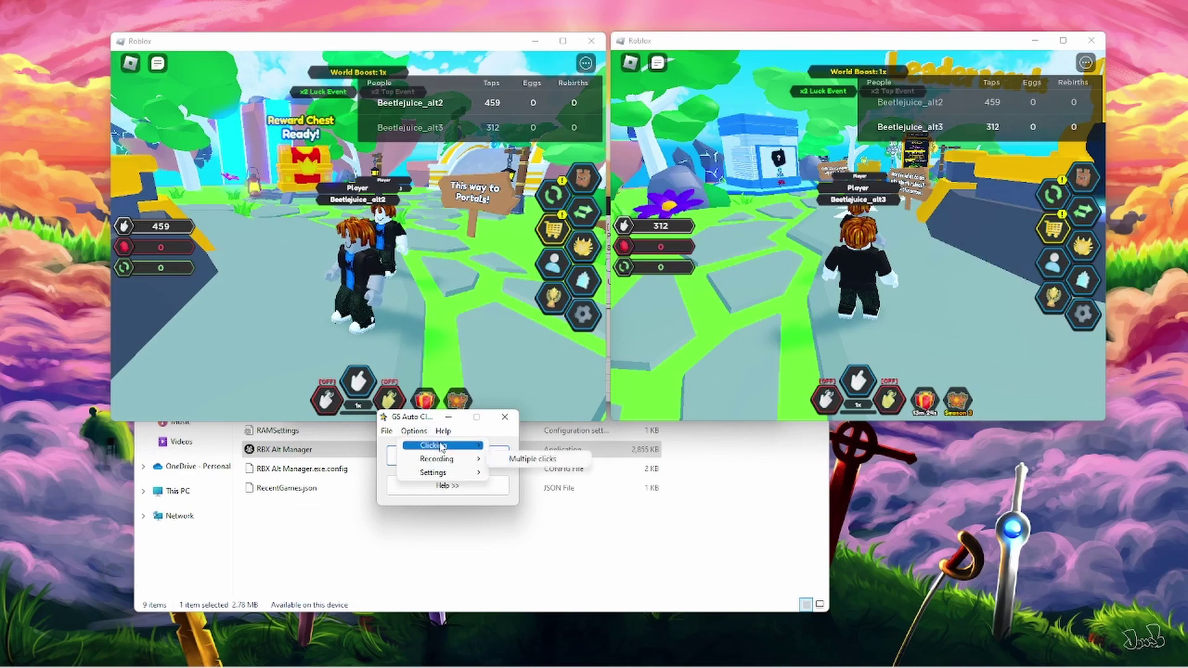
pyautogui.click(505, 463)
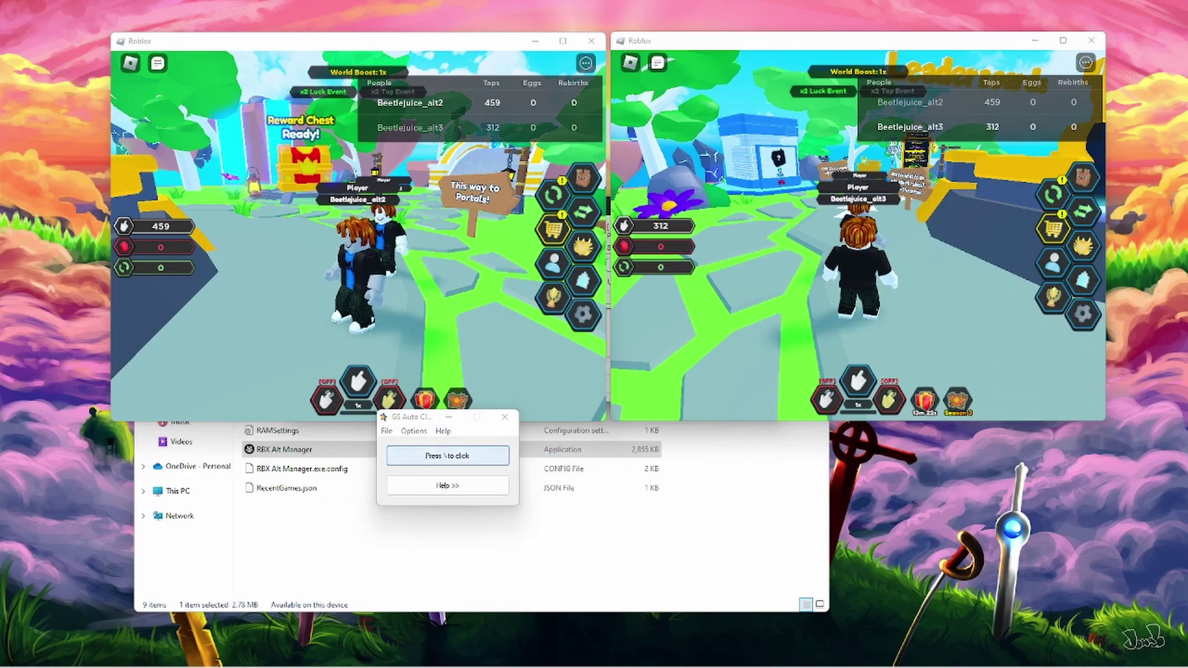
pyautogui.moveTo(158, 358); pyautogui.dragTo(443, 272)
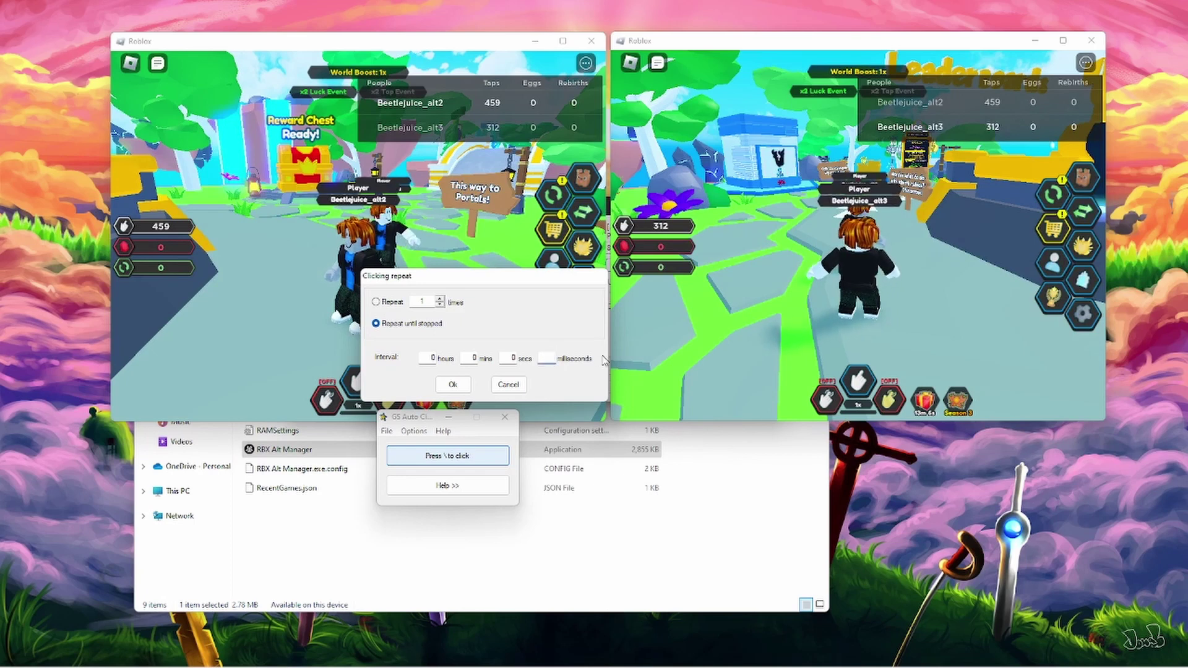
pyautogui.write('0')
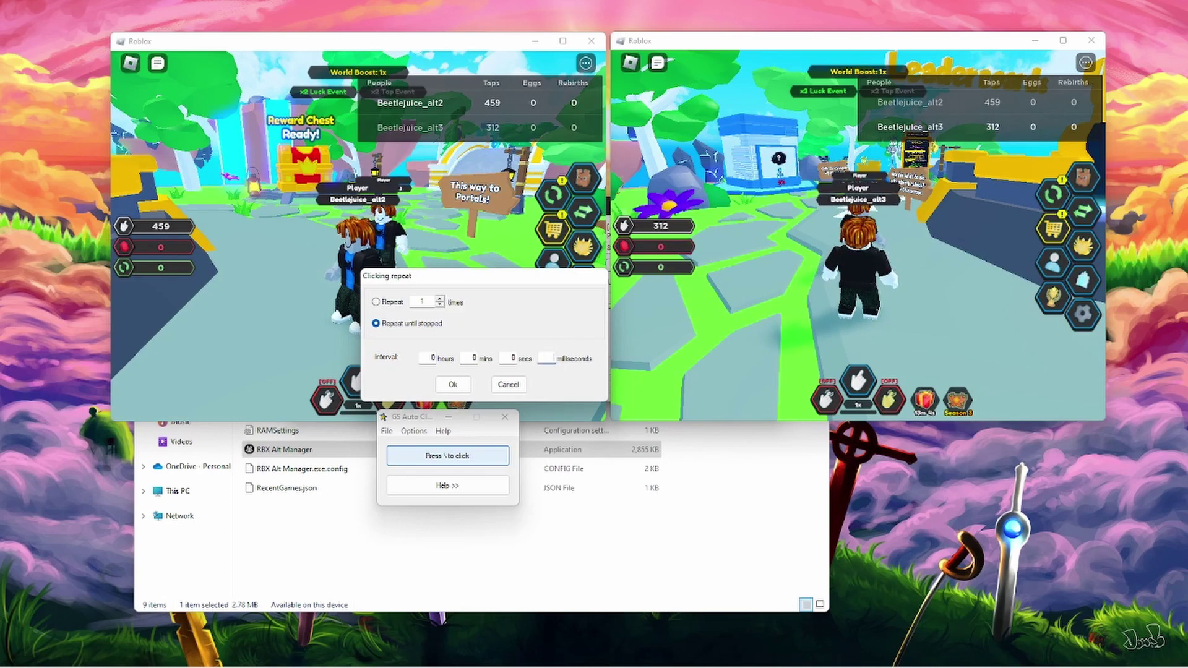
pyautogui.write('1')
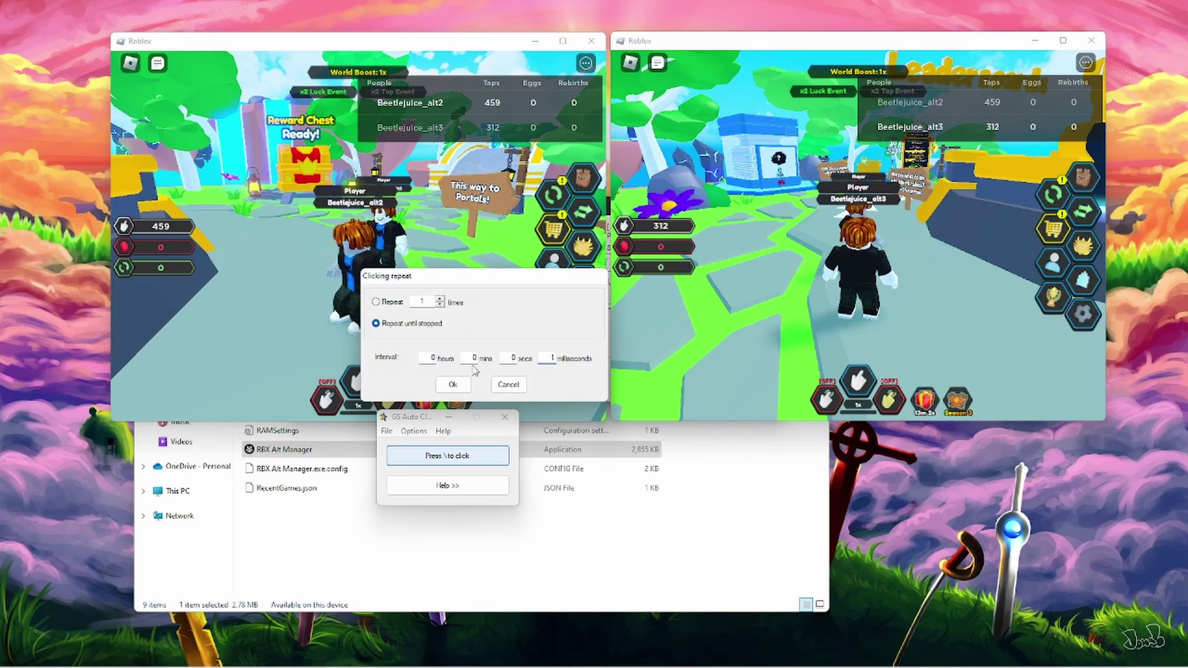
pyautogui.click(454, 385)
# Step: Open GS Auto Clicker's multiple clicks recording and clear all existing click records
pyautogui.click(413, 432)
pyautogui.moveTo(433, 459)
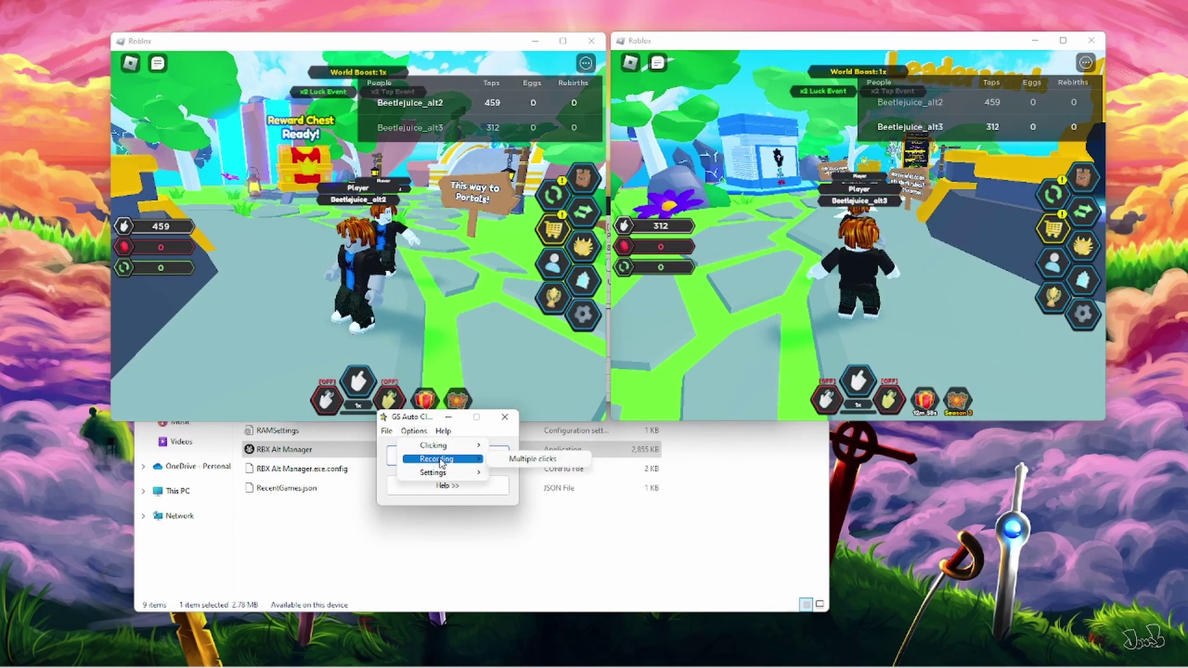
pyautogui.click(514, 459)
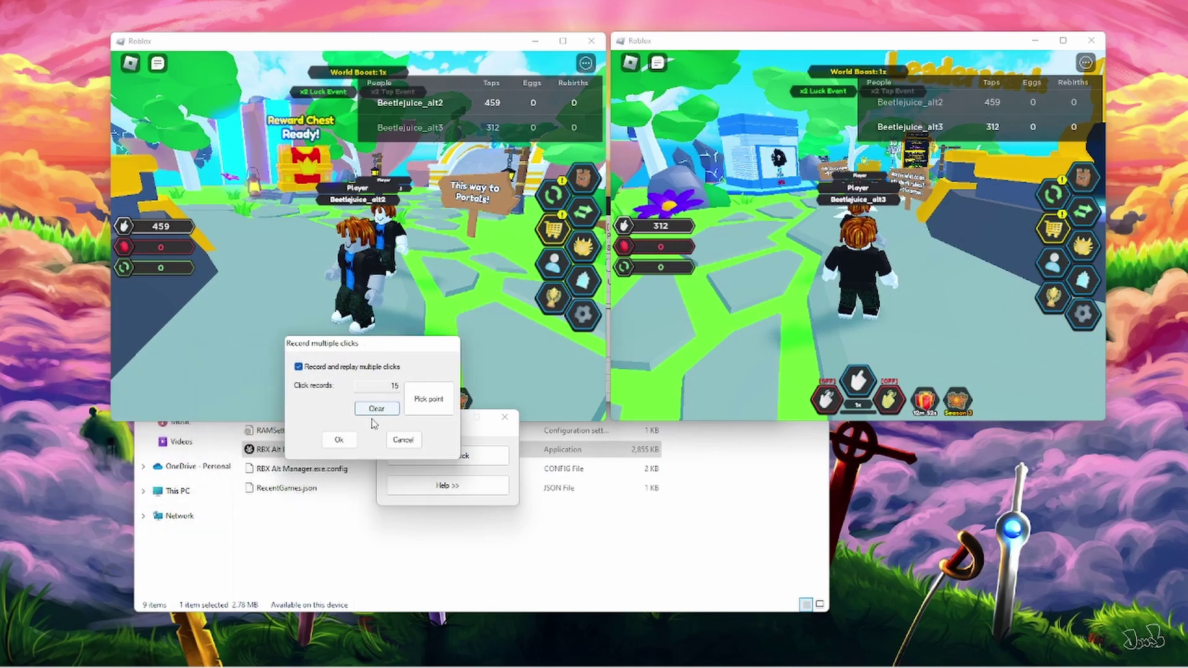
pyautogui.click(377, 409)
pyautogui.click(597, 382)
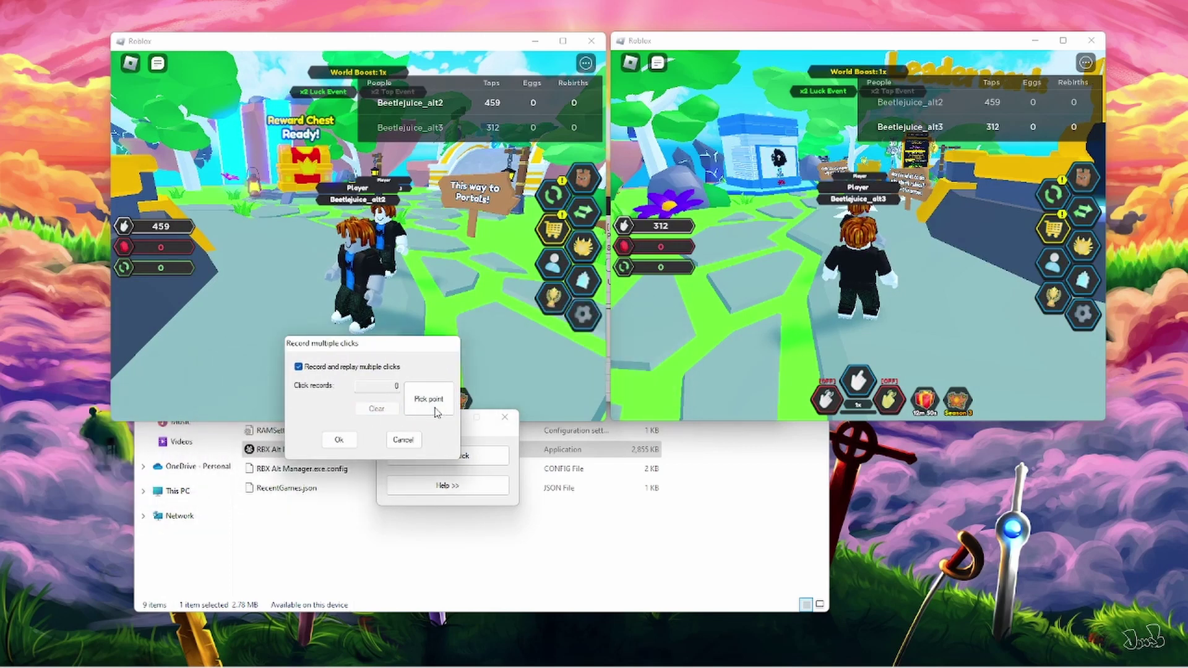
# Step: Record one click point on an empty area in each of the two game windows and confirm the recording
pyautogui.click(431, 401)
pyautogui.click(572, 394)
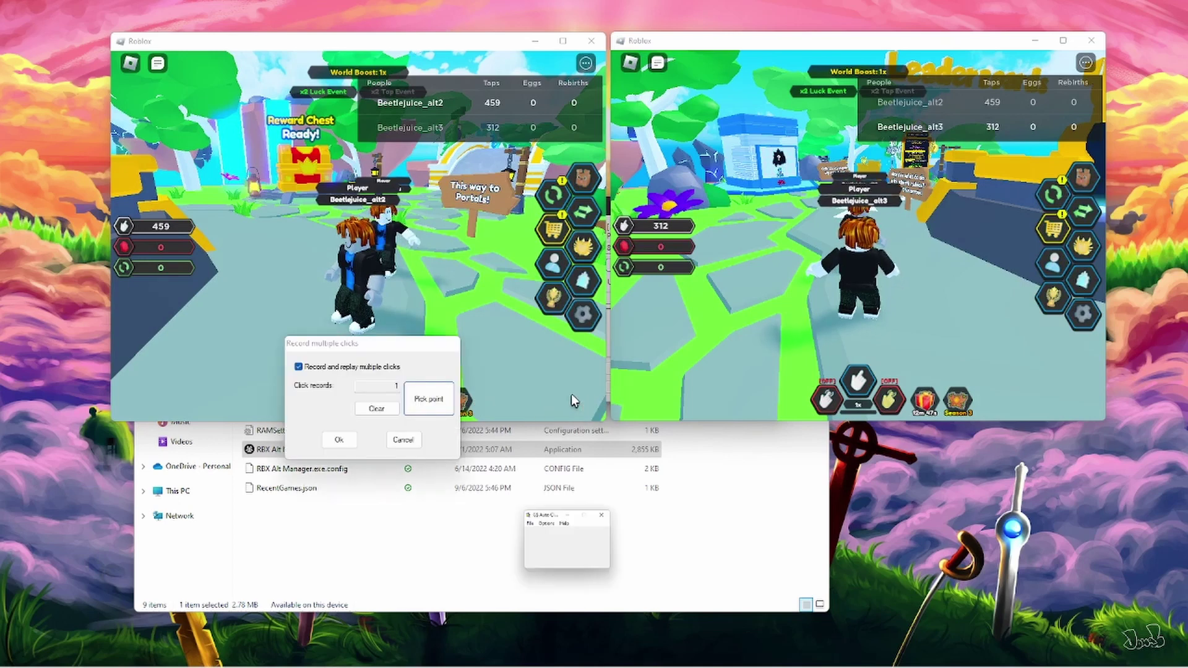
pyautogui.click(417, 397)
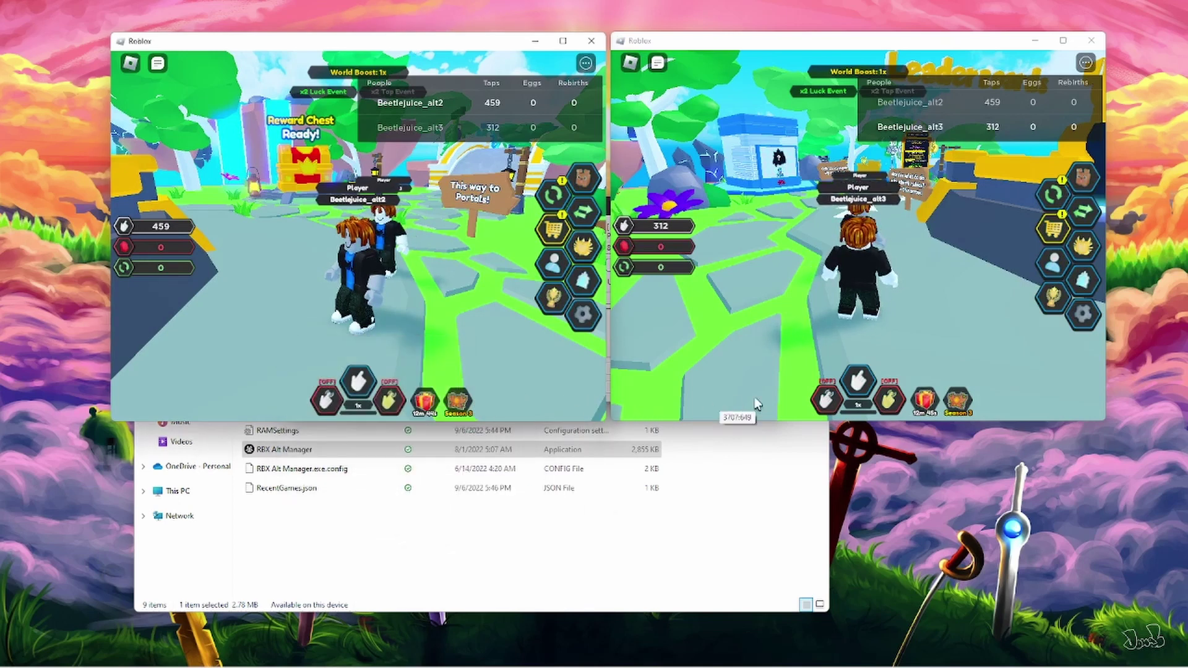
pyautogui.click(1050, 374)
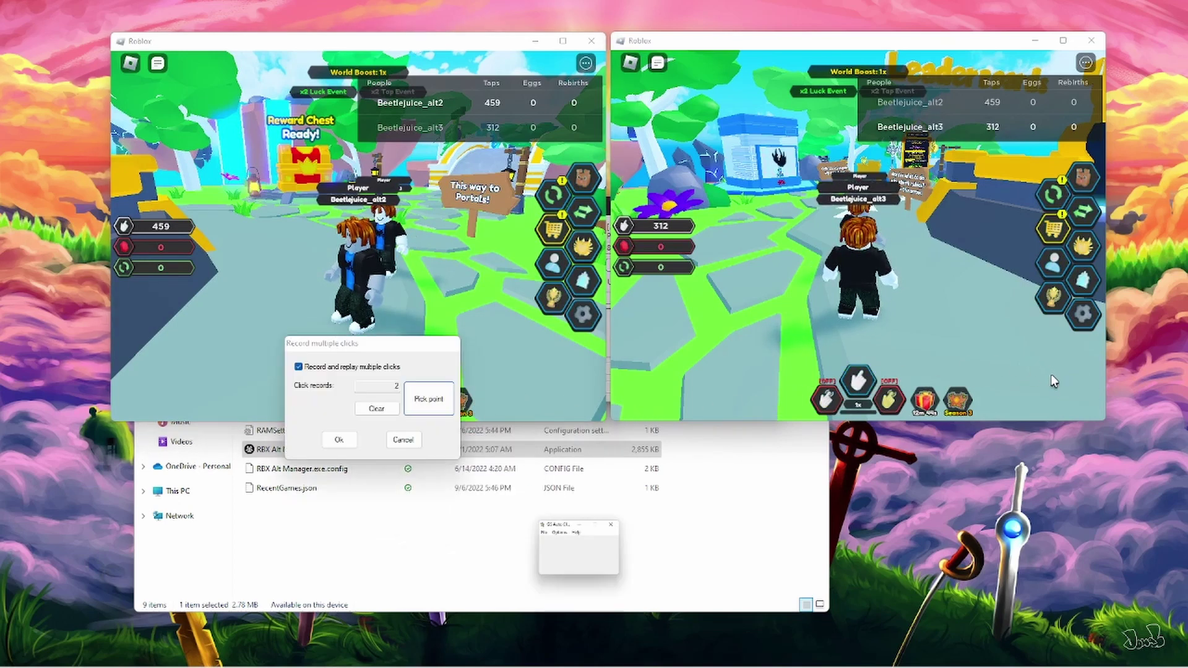
pyautogui.click(335, 443)
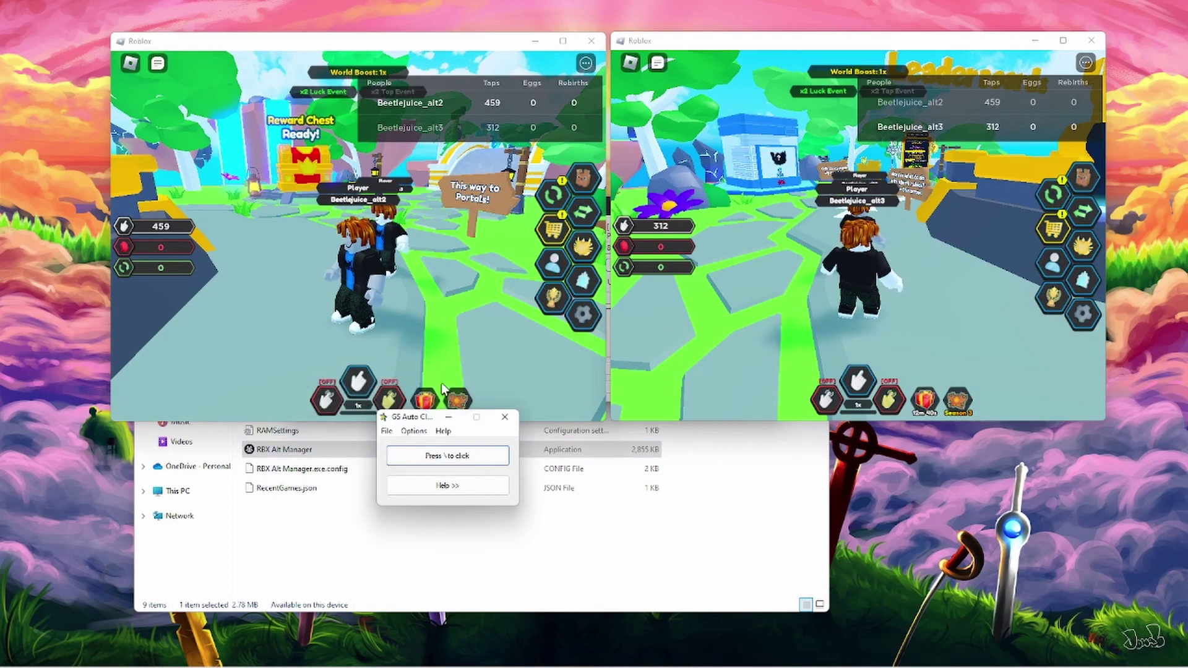
# Step: Run the auto clicker on both game windows for a few seconds and stop it with its hotkey
pyautogui.click(447, 455)
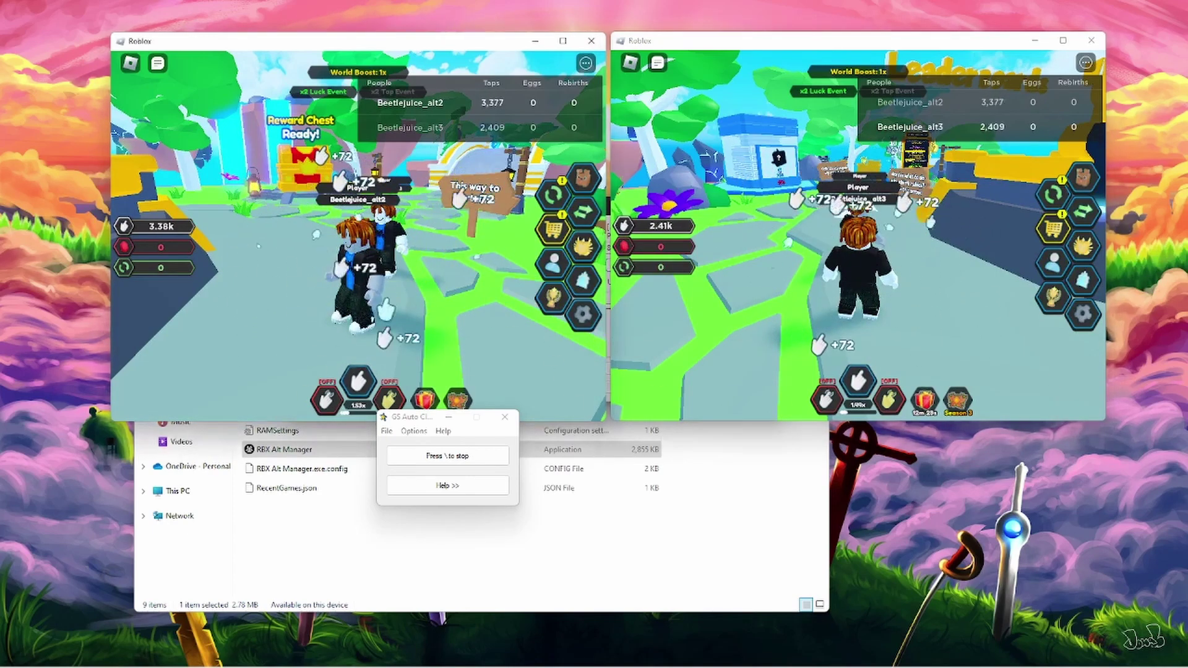
pyautogui.press('\\')
# Step: Add another recorded click point inside the first account's game window and confirm the multiple clicks recording
pyautogui.click(421, 432)
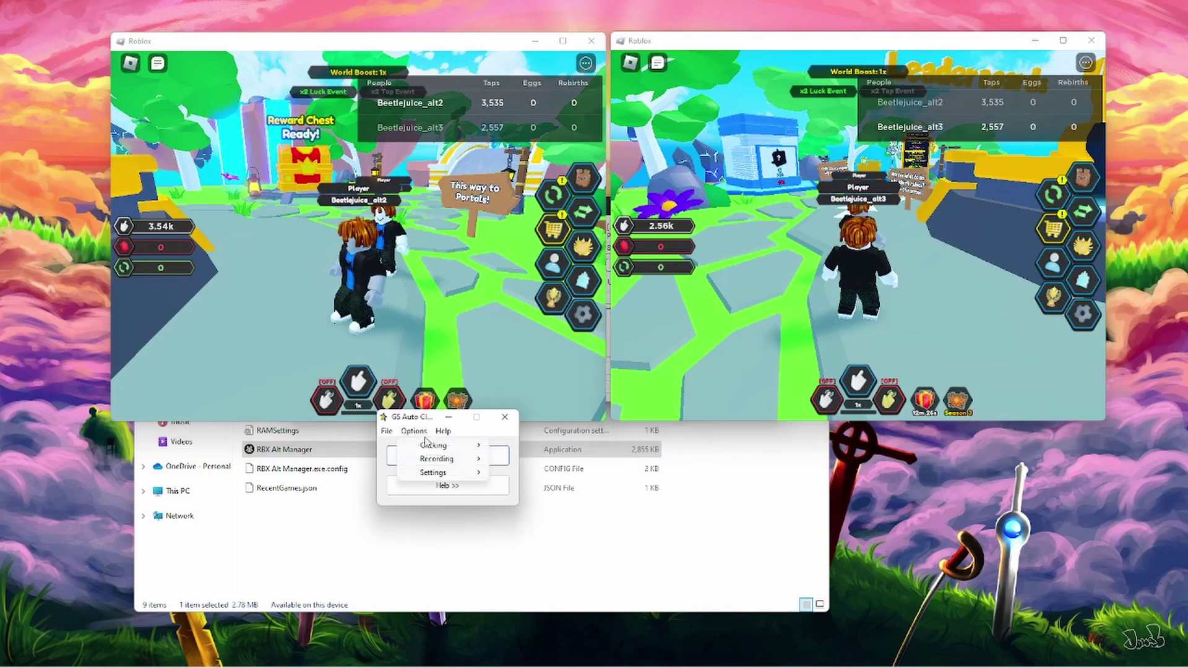
pyautogui.moveTo(439, 461)
pyautogui.click(519, 466)
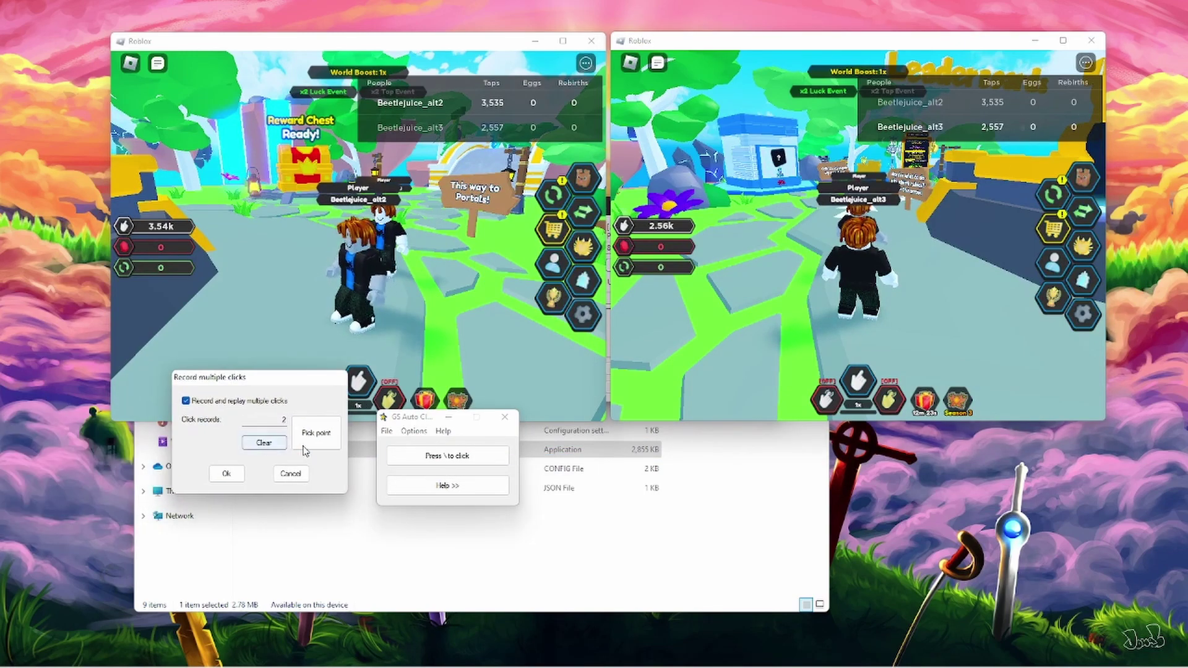
pyautogui.click(316, 433)
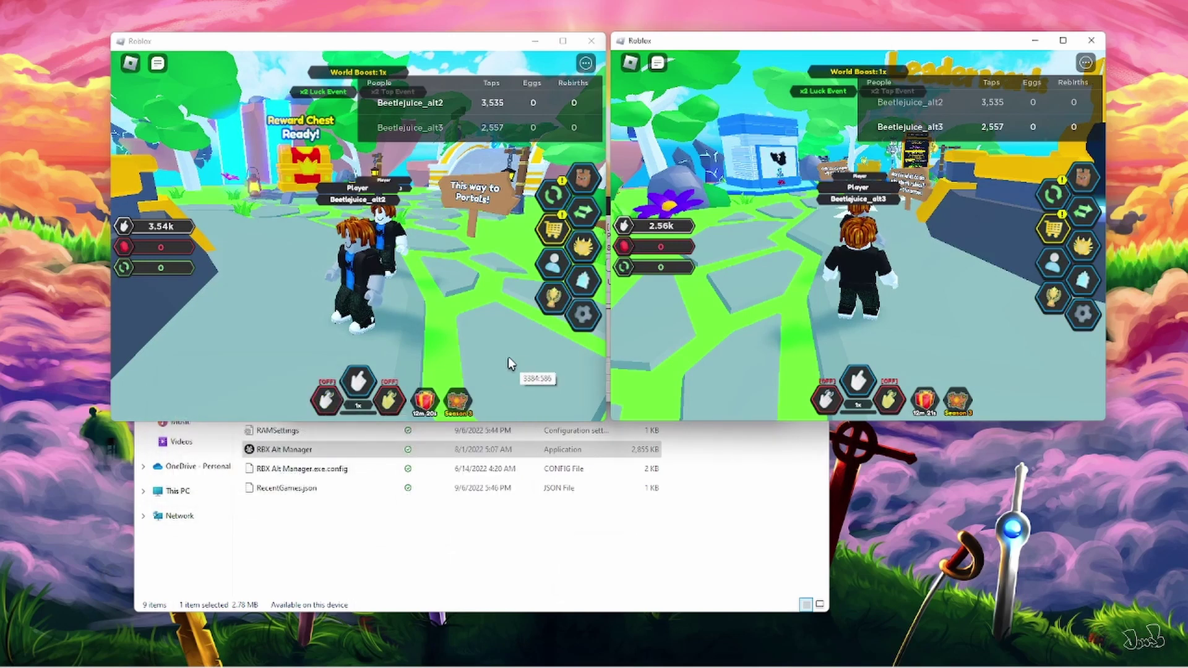
pyautogui.click(508, 353)
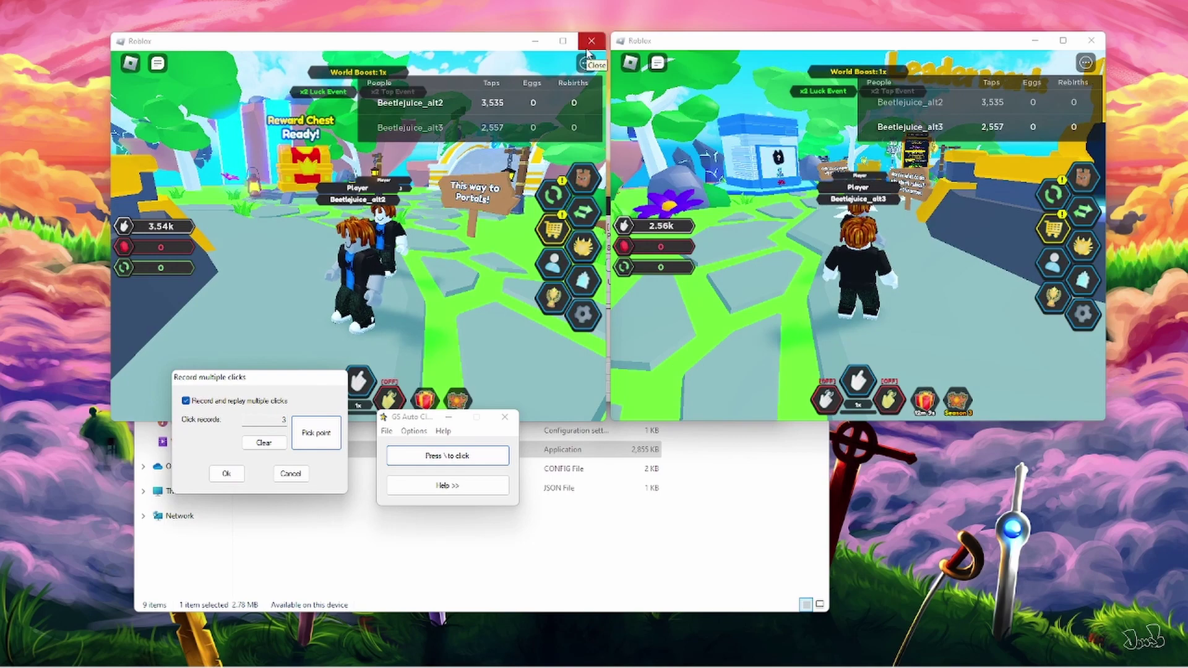
pyautogui.moveTo(661, 663)
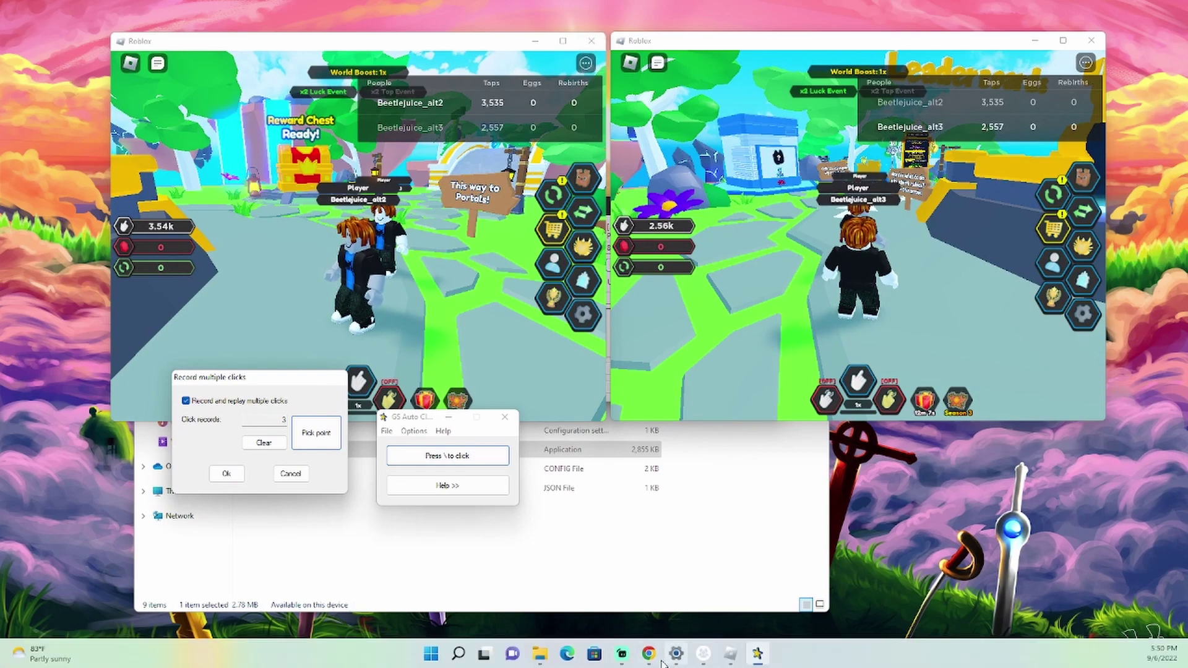
pyautogui.click(315, 433)
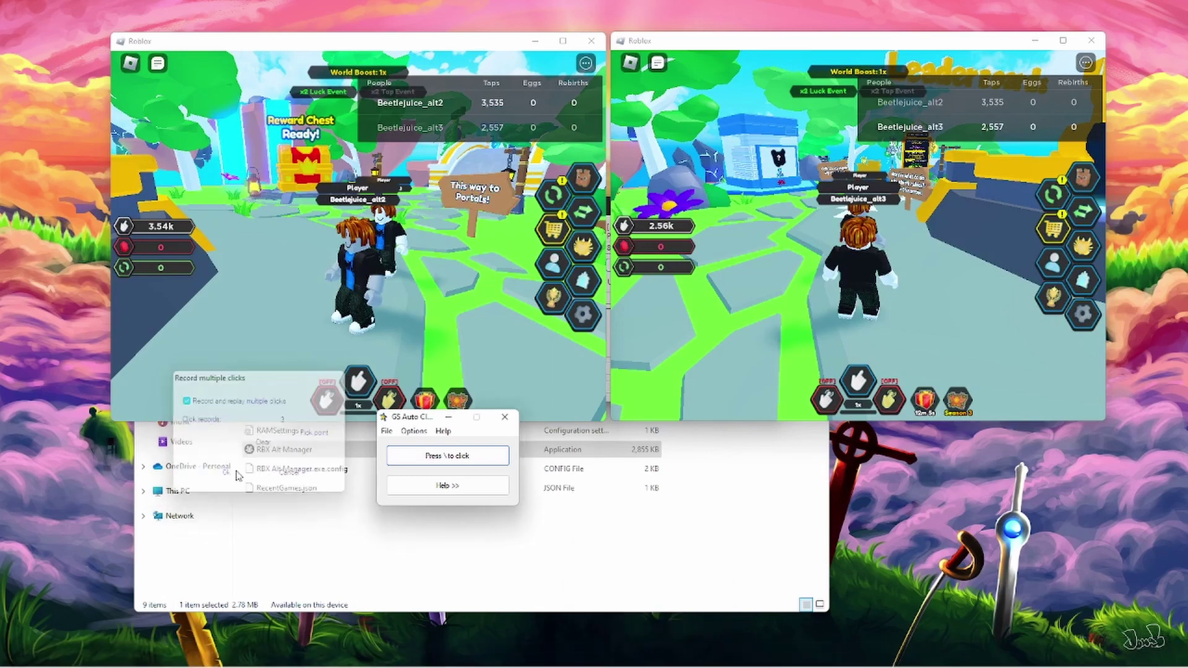
# Step: Close both Roblox game windows, the remaining open windows and GS Auto Clicker
pyautogui.click(591, 40)
pyautogui.click(1091, 40)
pyautogui.click(765, 205)
pyautogui.click(814, 229)
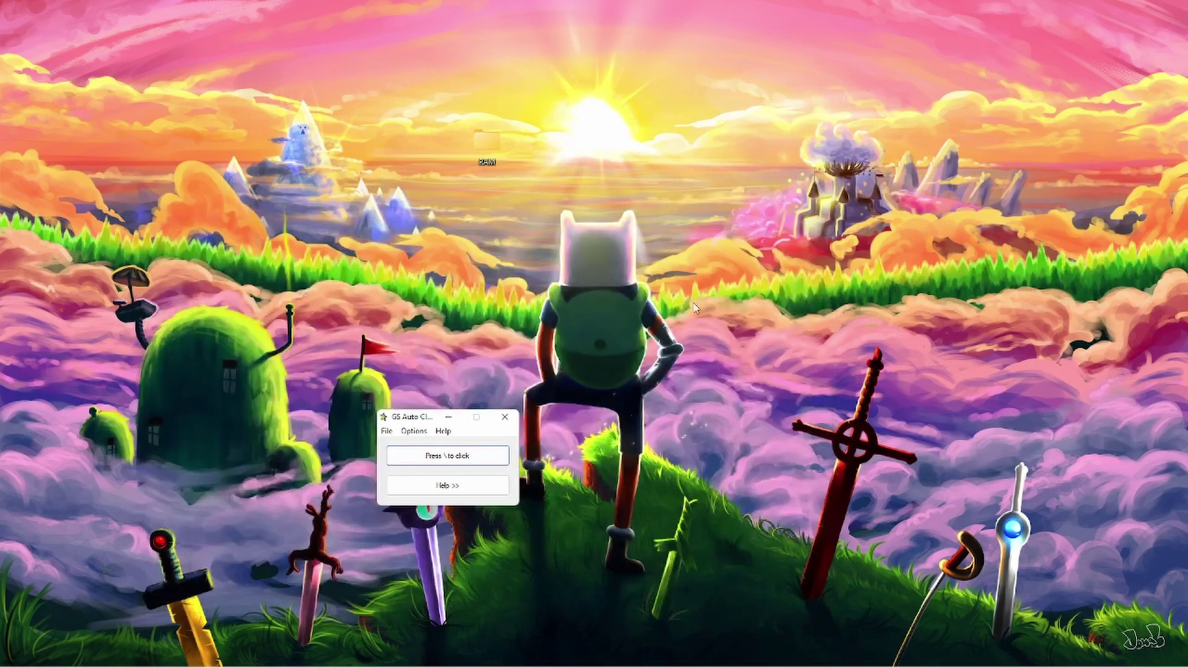
pyautogui.click(505, 416)
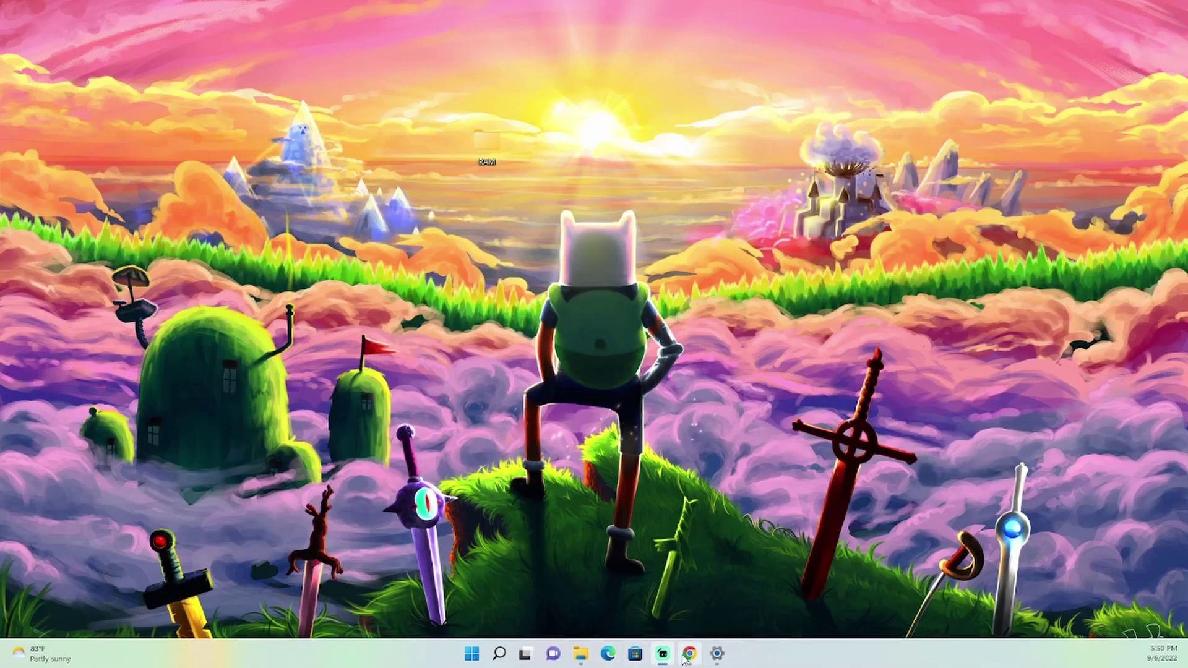
# Step: Search for "roblox multiple instances" in a new Chrome tab and open the WeAreDevs Download Multiple Games page
pyautogui.click(686, 659)
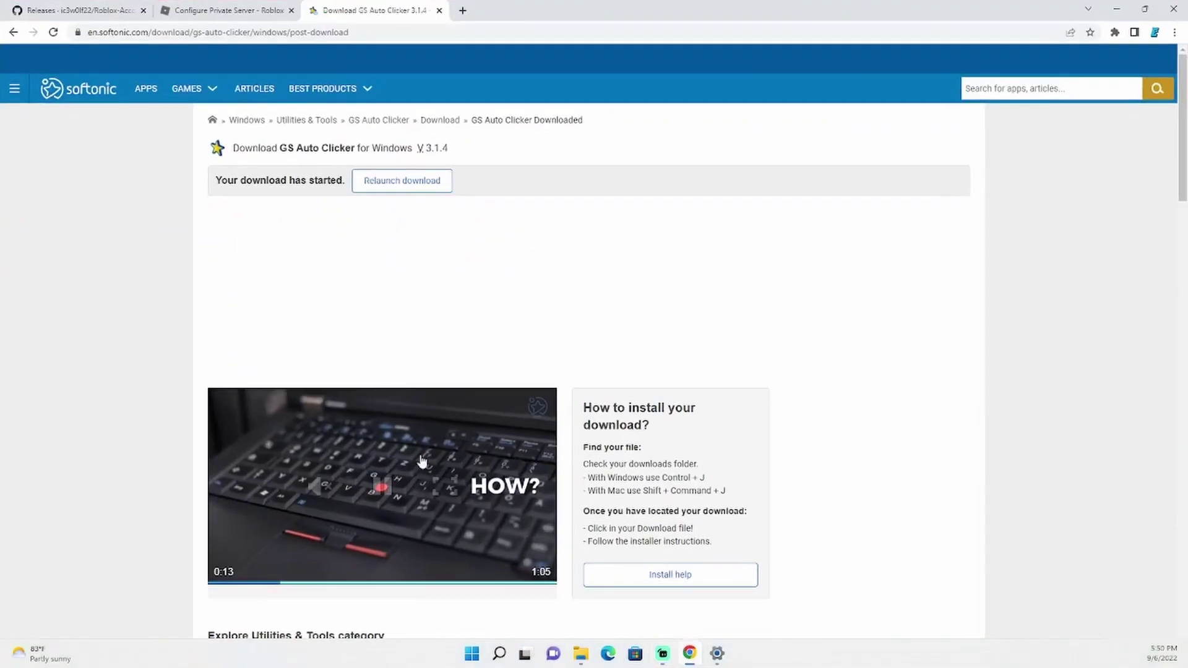
pyautogui.click(463, 11)
pyautogui.write('roblox')
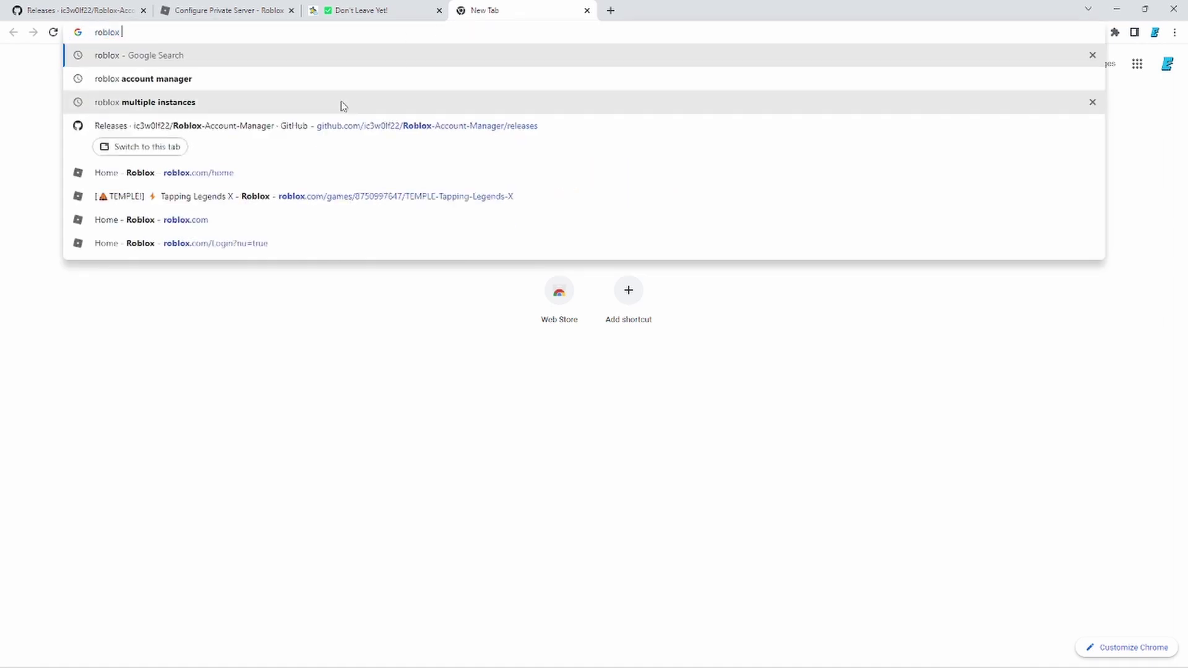
pyautogui.click(188, 102)
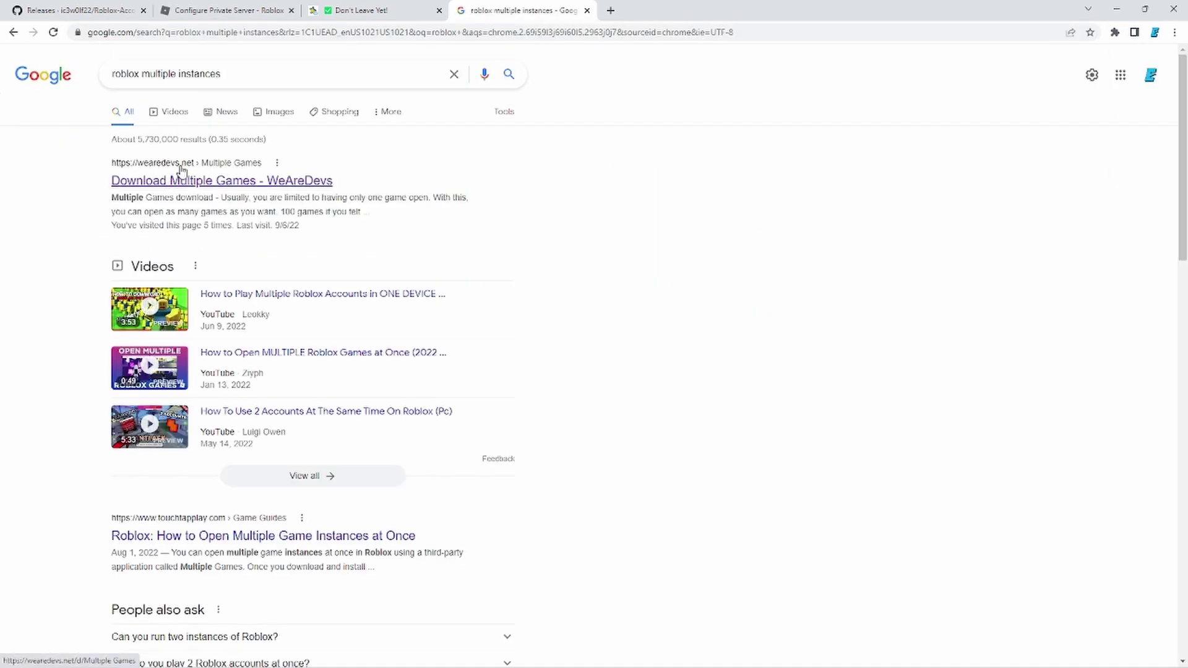
pyautogui.click(189, 181)
# Step: Download Multiple Games, run Multiple_ROBLOX.exe and close the browser
pyautogui.click(566, 172)
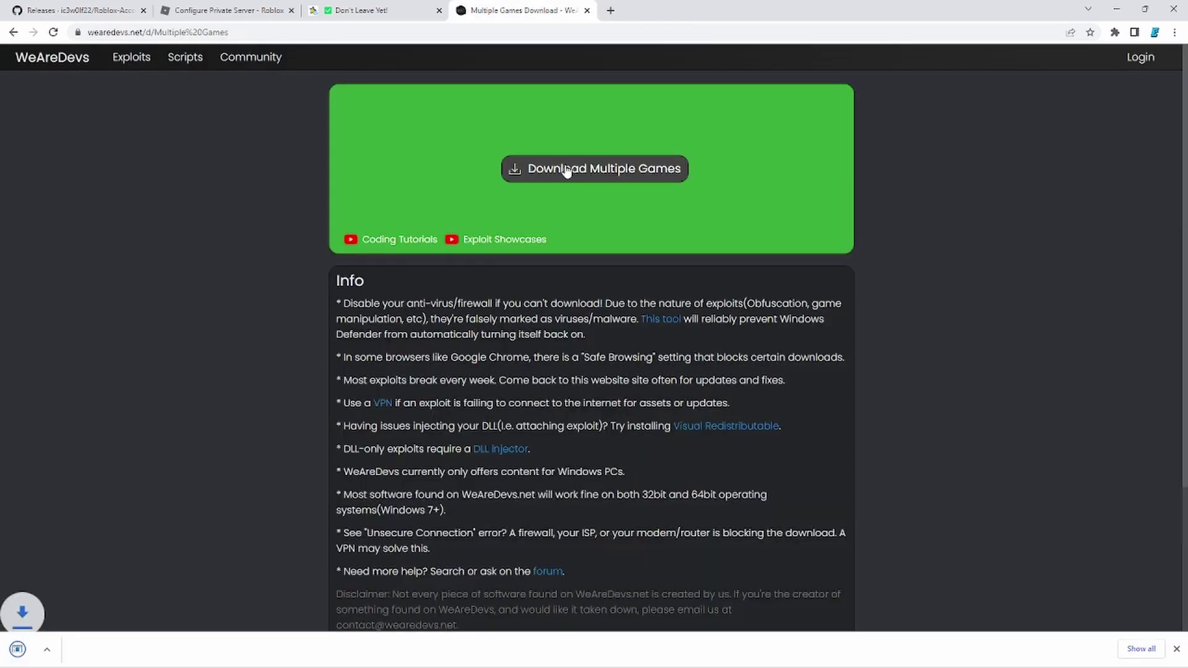
pyautogui.click(71, 659)
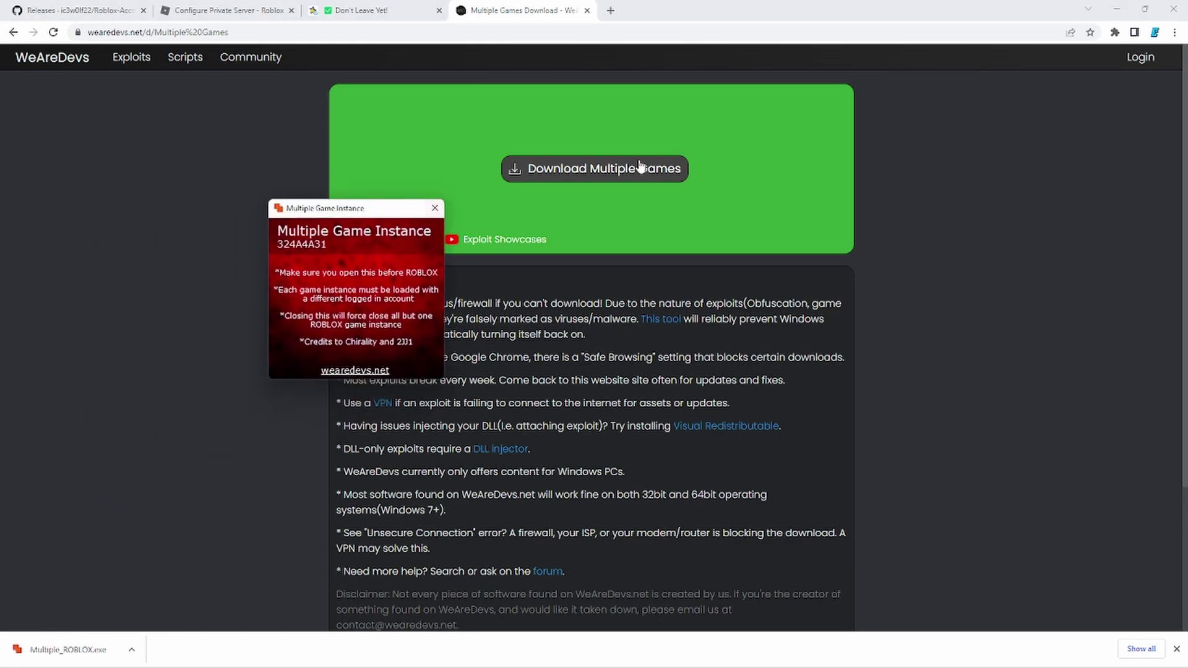
pyautogui.click(1177, 649)
pyautogui.click(1174, 9)
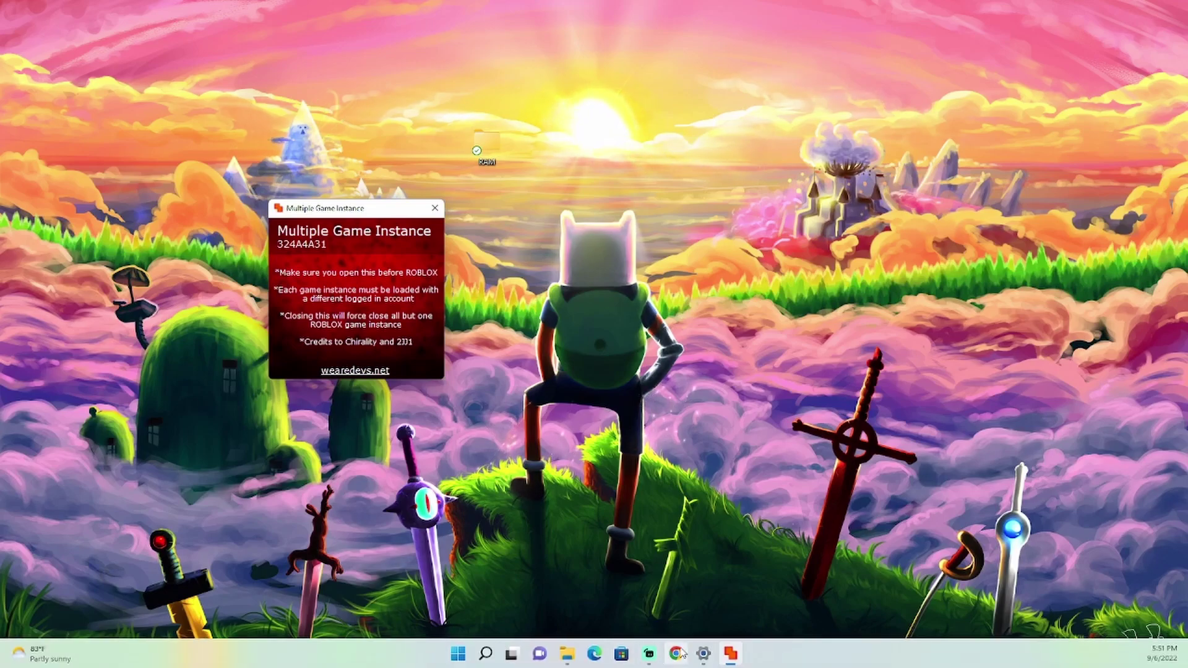
# Step: Reopen Chrome, search for "roblox", open the Roblox site and go to the Tapping Legends X page
pyautogui.click(676, 654)
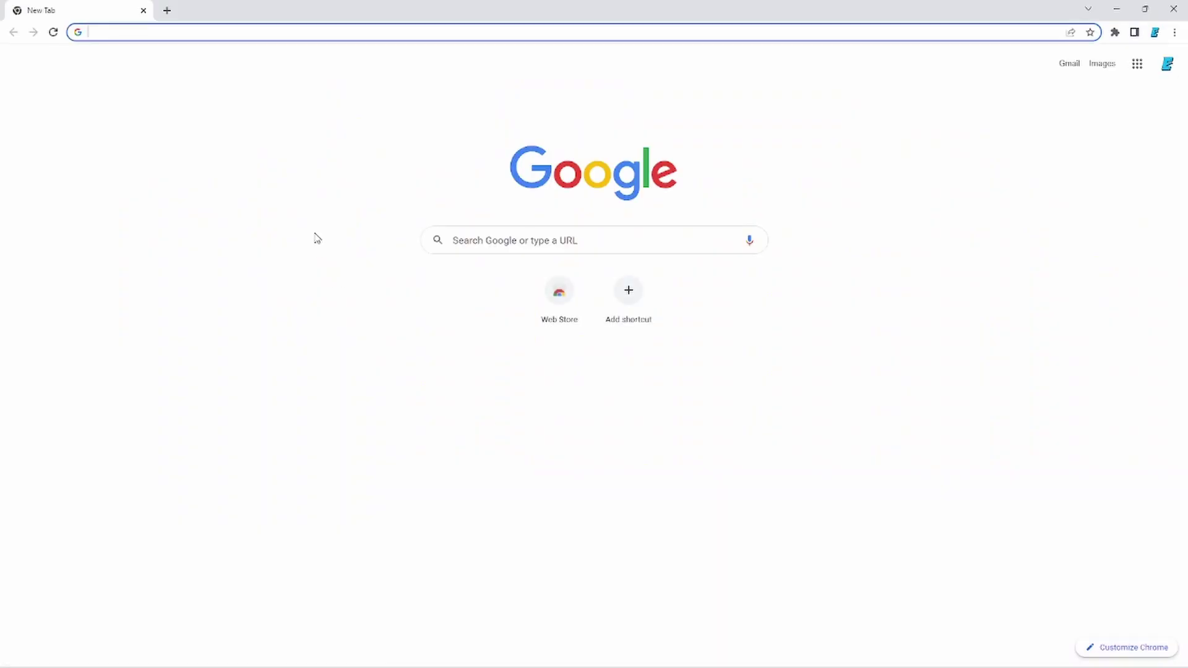
pyautogui.write('roblox')
pyautogui.press('Return')
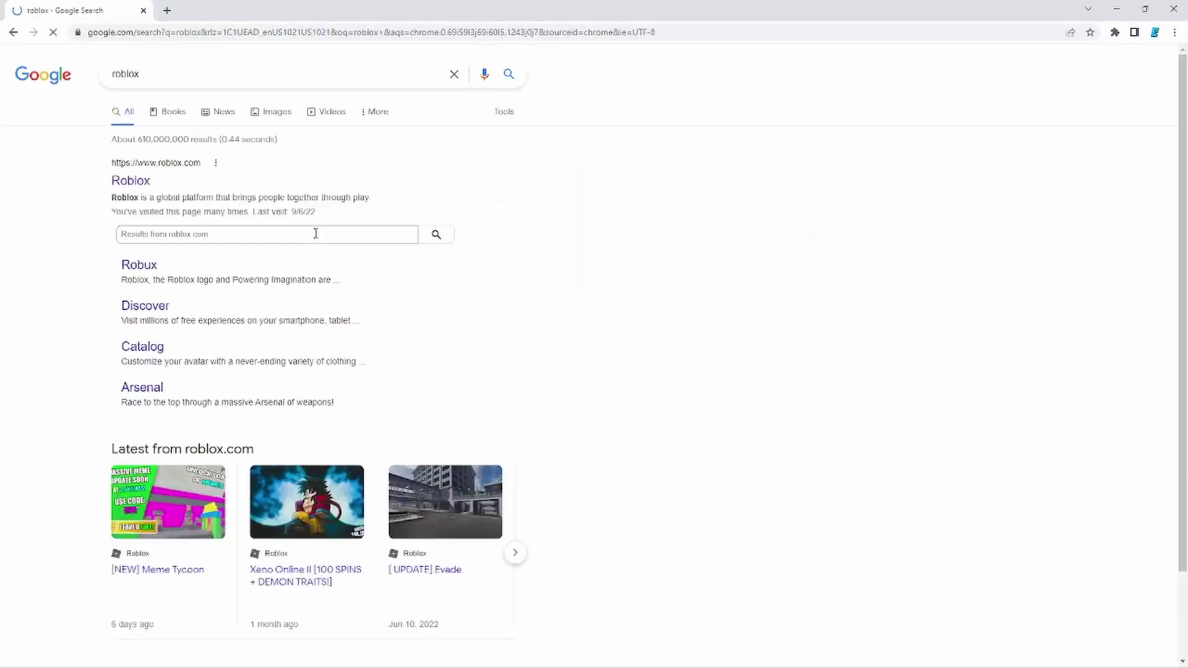
pyautogui.click(128, 180)
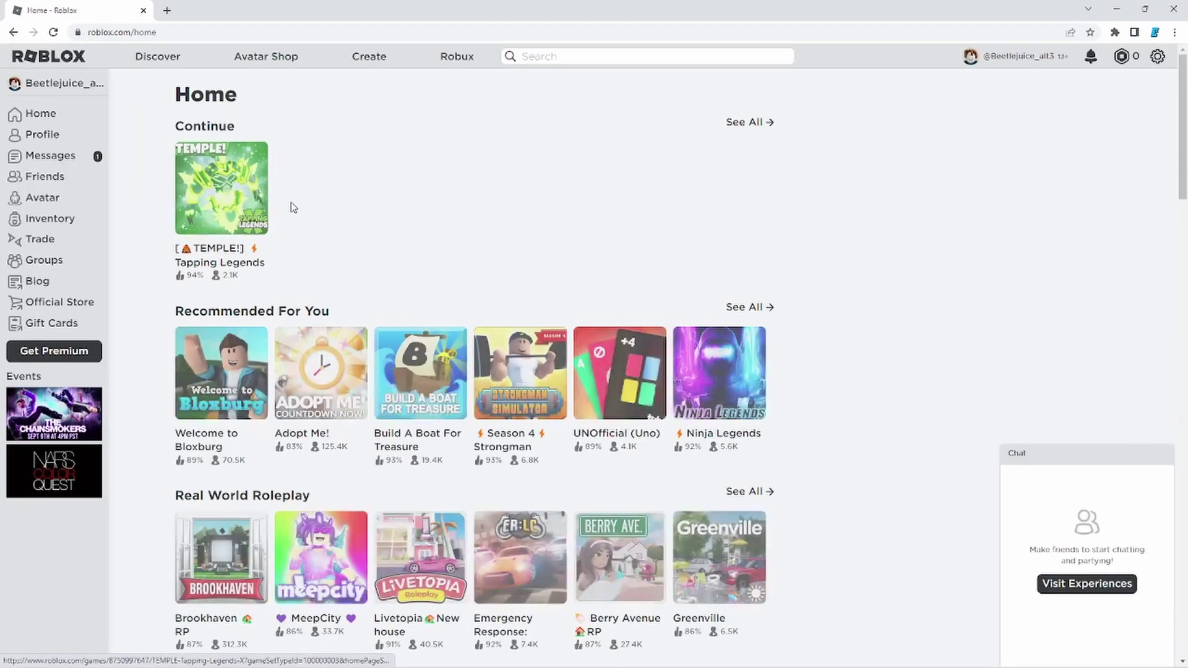
pyautogui.click(241, 209)
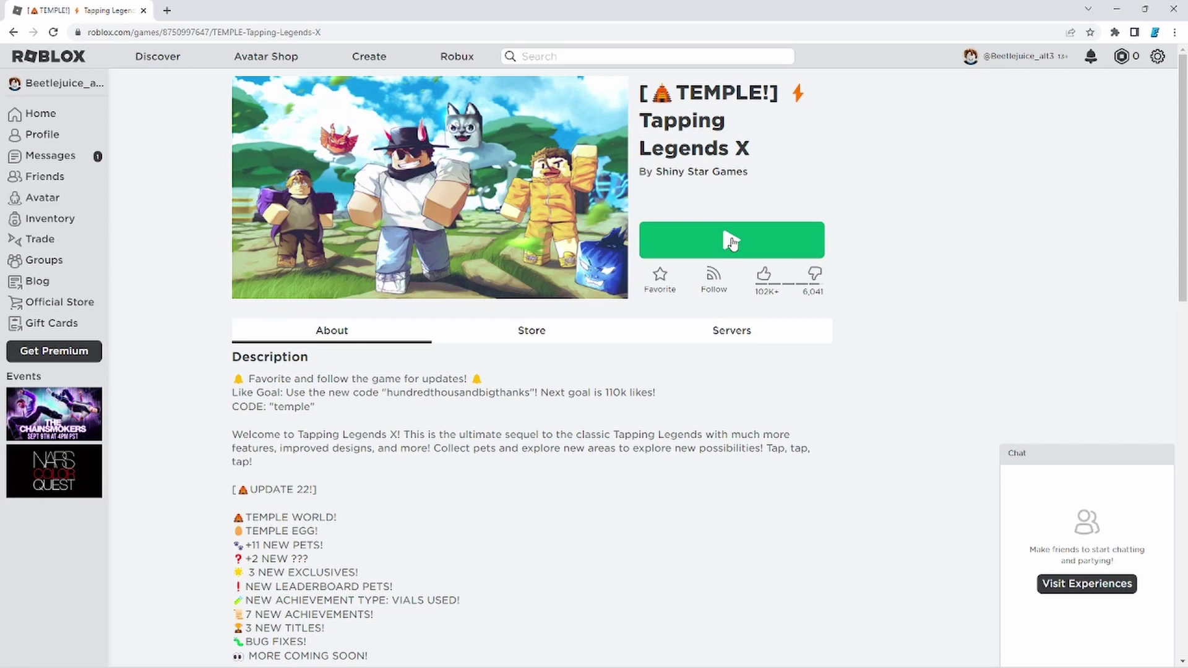
# Step: Launch Tapping Legends X with the logged-in account and return to its page in the browser
pyautogui.click(730, 242)
pyautogui.click(646, 136)
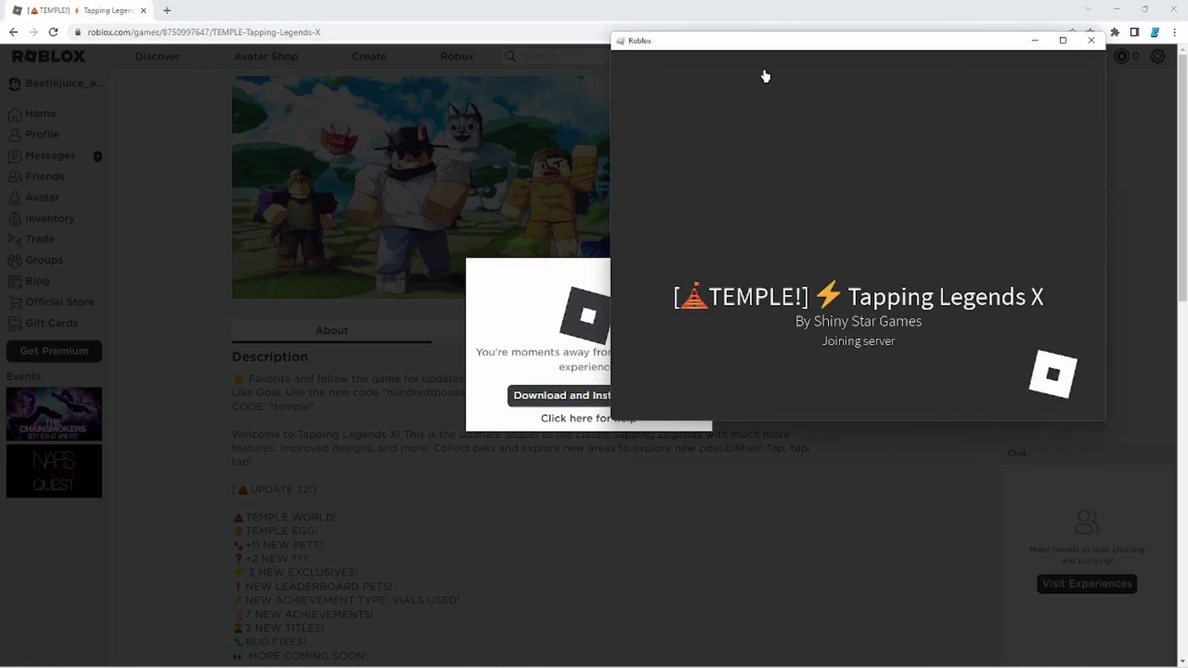
pyautogui.moveTo(804, 46); pyautogui.dragTo(342, 248)
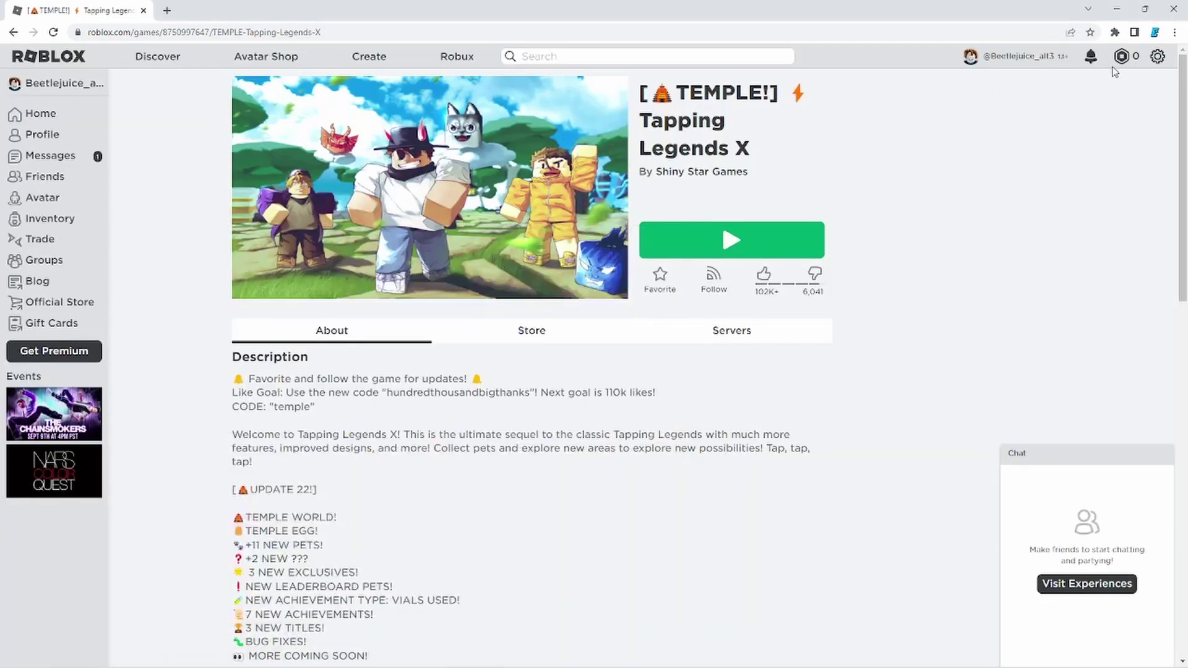
# Step: Log out of the current Roblox account, accepting the risk of losing it instead of adding an email
pyautogui.click(1157, 56)
pyautogui.click(1115, 167)
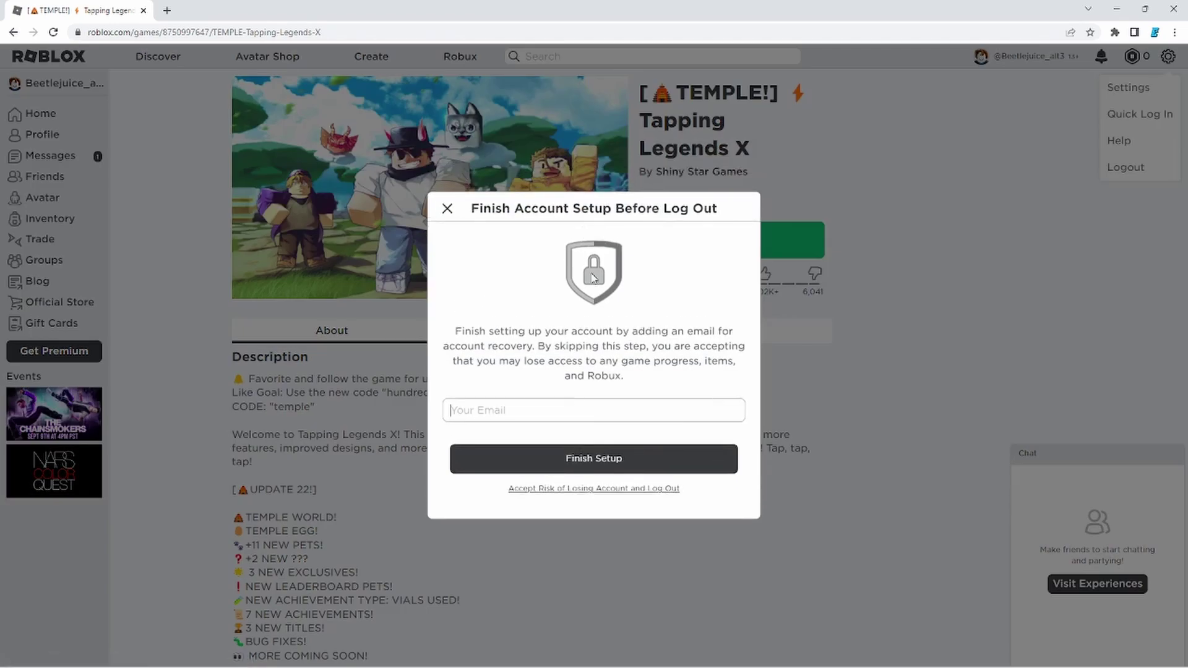
pyautogui.click(594, 489)
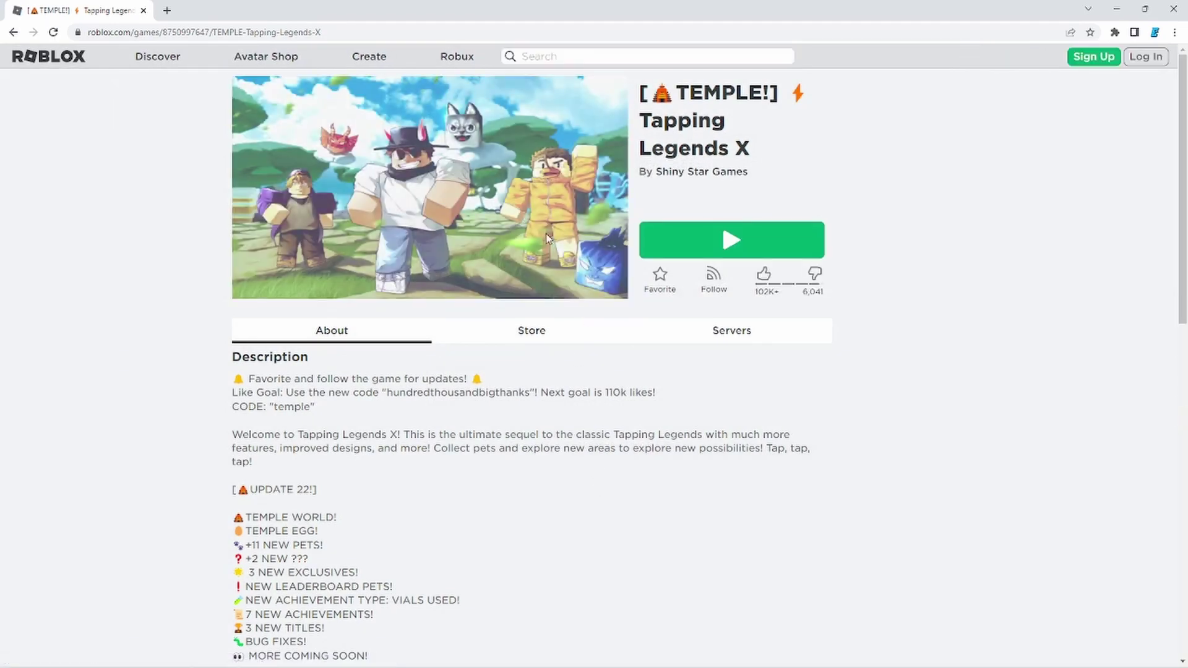
# Step: Open the Roblox login page and clear the prefilled username and password
pyautogui.click(1145, 56)
pyautogui.click(538, 142)
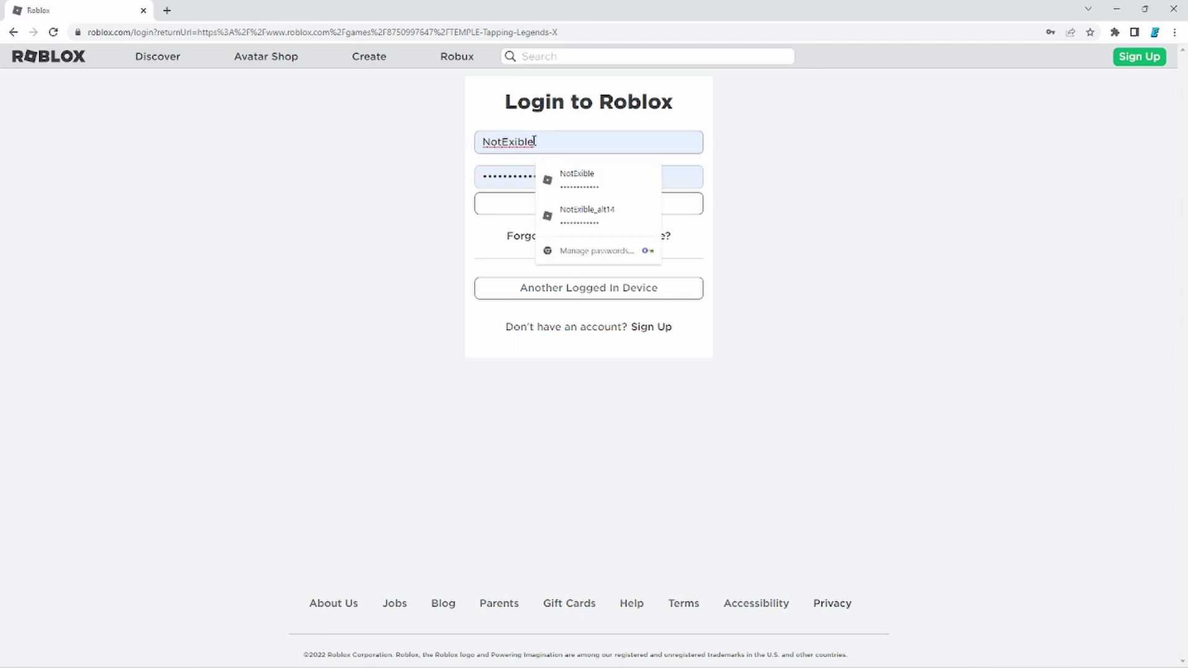
pyautogui.moveTo(538, 142); pyautogui.dragTo(465, 146)
pyautogui.press('BackSpace')
pyautogui.click(520, 177)
pyautogui.hotkey('ctrl', 'a')
pyautogui.press('BackSpace')
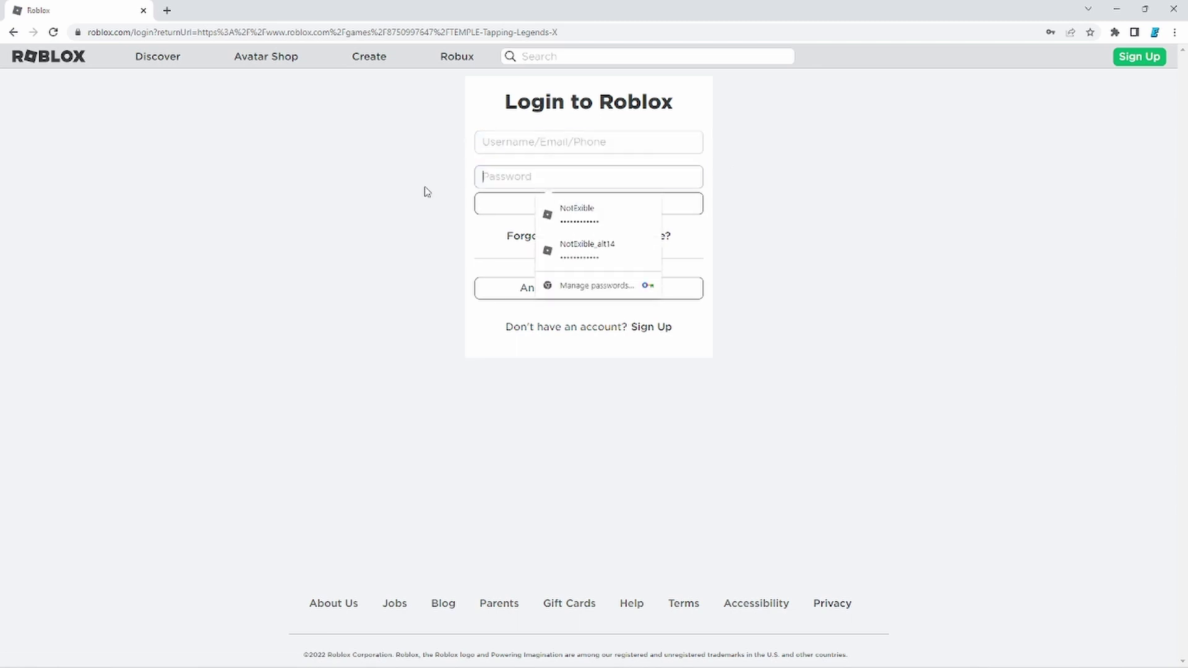
# Step: Log in to Roblox with the second alt account's username and password
pyautogui.click(490, 143)
pyautogui.write('beetlejuice_alt2')
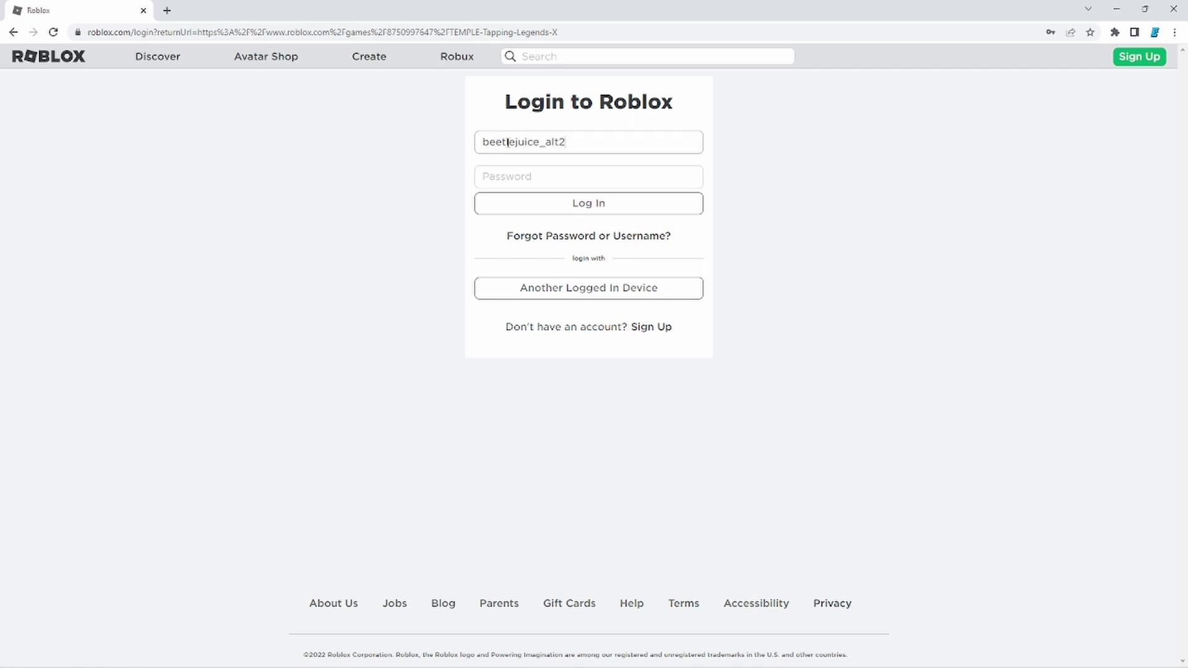
pyautogui.click(508, 177)
pyautogui.write('••')
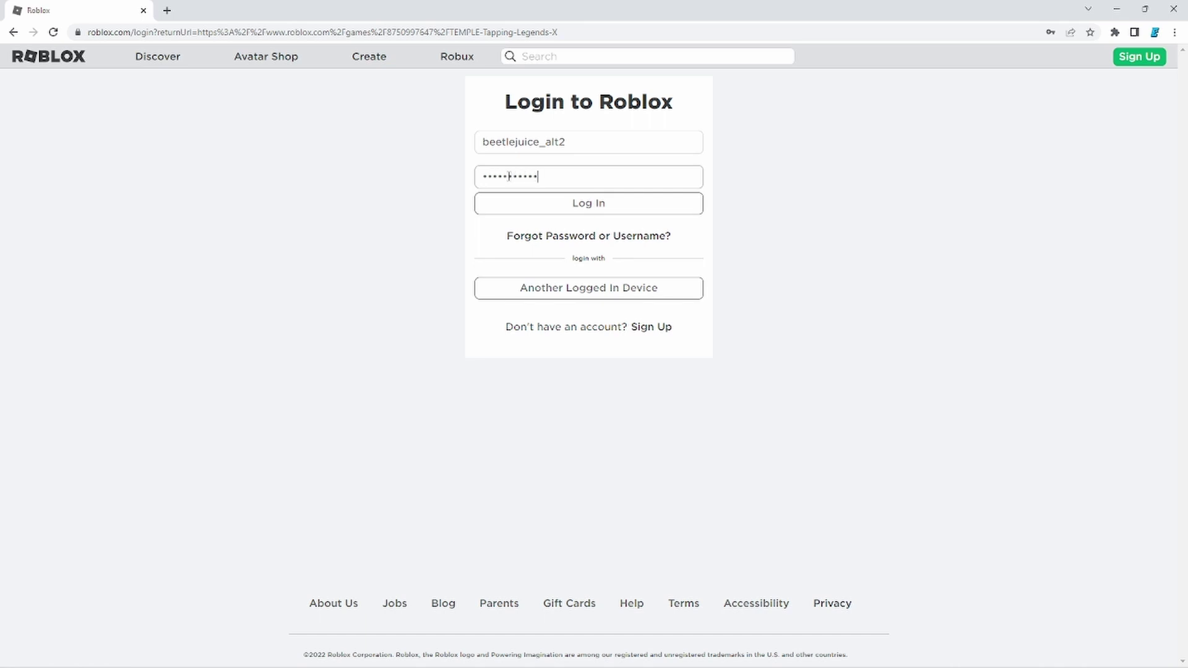
pyautogui.click(541, 204)
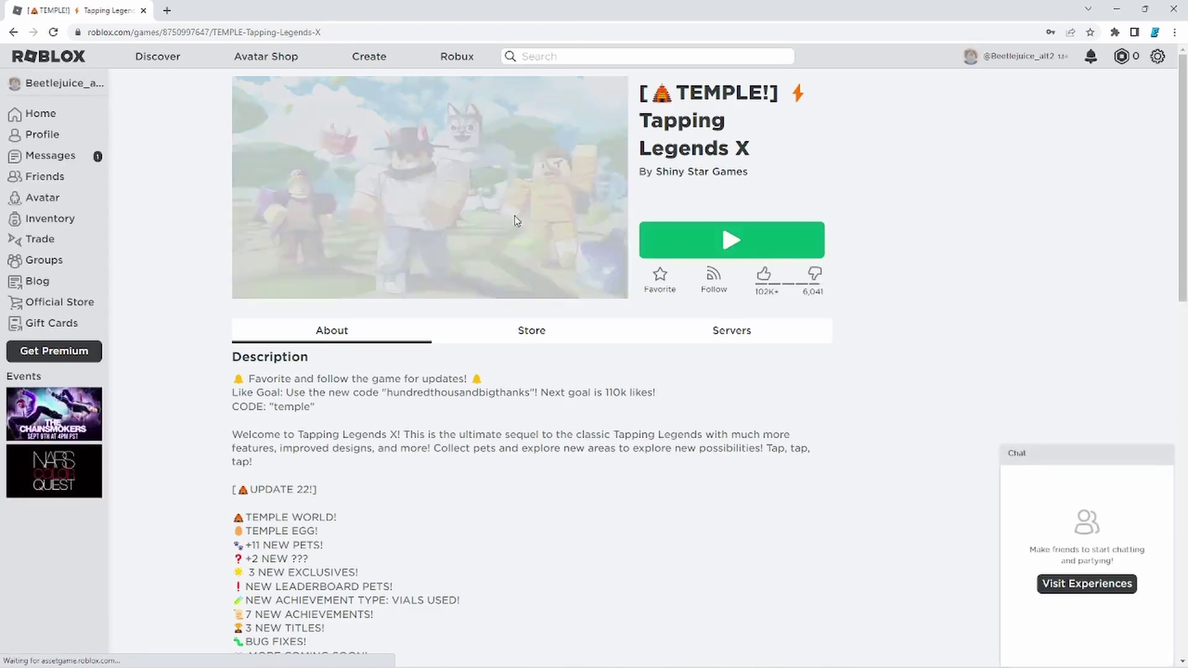
# Step: Launch Tapping Legends X with the second alt account and arrange both game windows side by side with the browser minimized
pyautogui.click(722, 255)
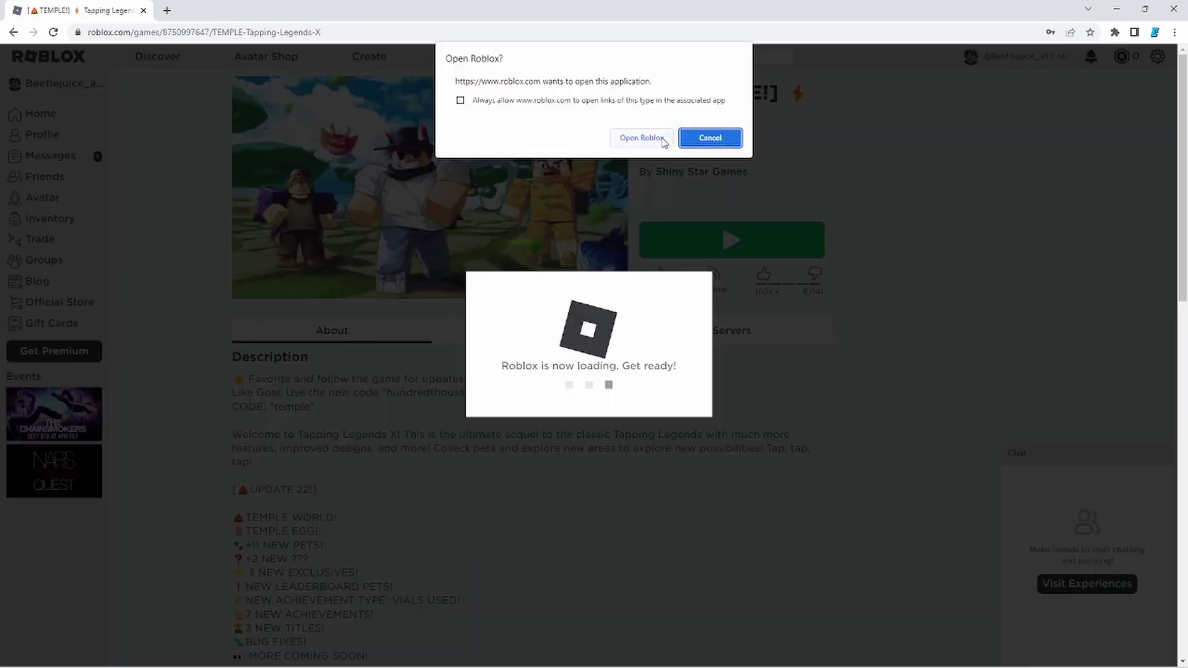
pyautogui.click(642, 137)
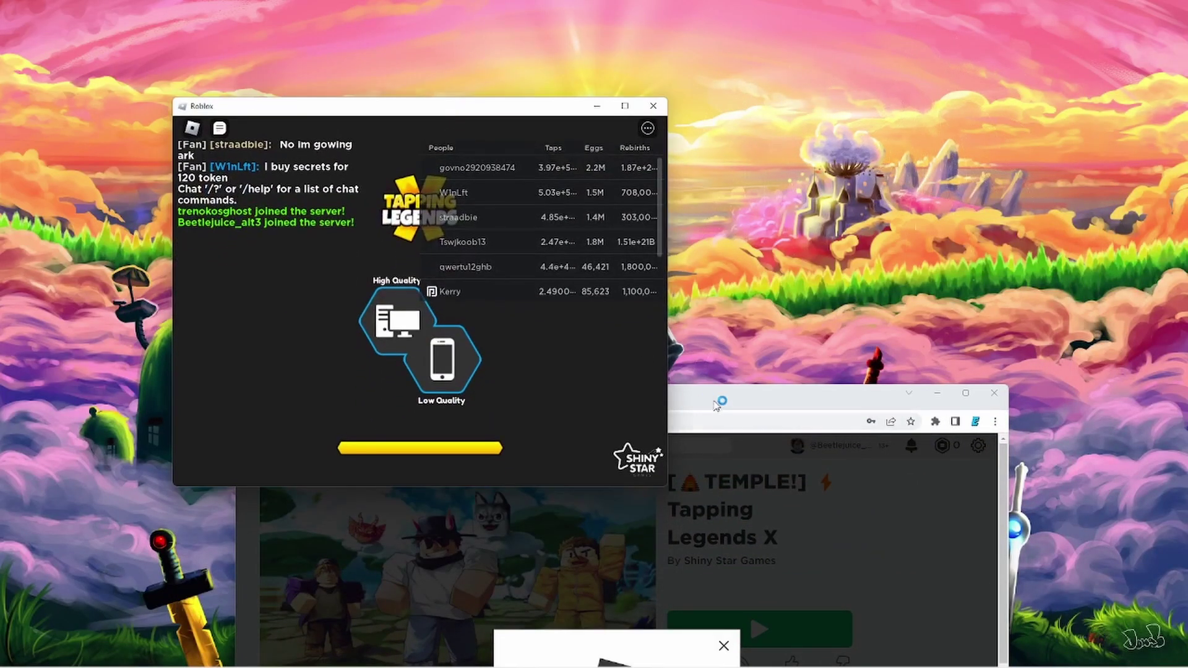
pyautogui.moveTo(679, 394); pyautogui.dragTo(697, 336)
pyautogui.moveTo(469, 118); pyautogui.dragTo(405, 51)
pyautogui.click(680, 328)
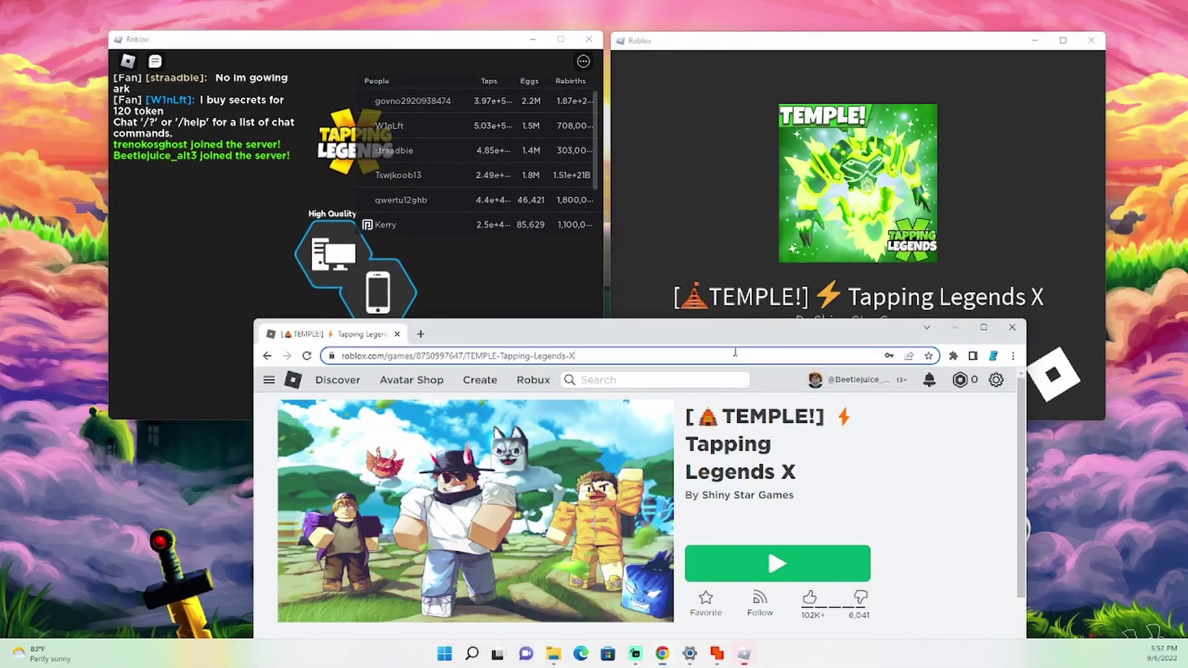
pyautogui.click(956, 328)
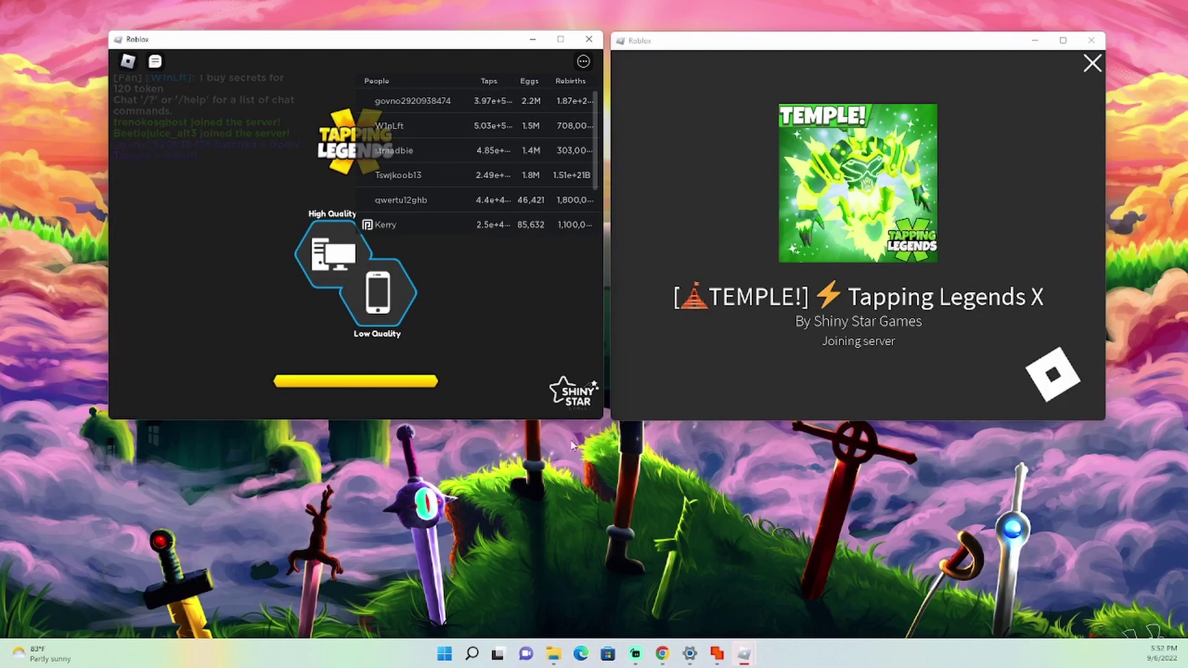
# Step: View the Multiple Game Instance window briefly, then choose Low Quality in both Tapping Legends X windows
pyautogui.click(716, 653)
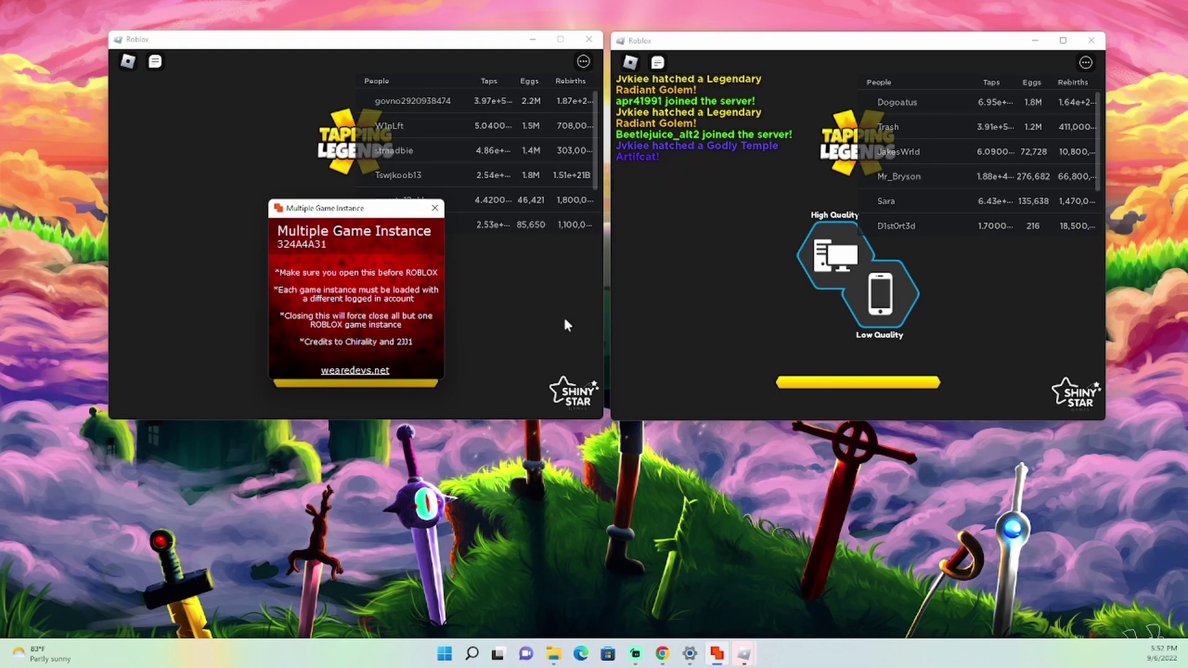
pyautogui.click(498, 310)
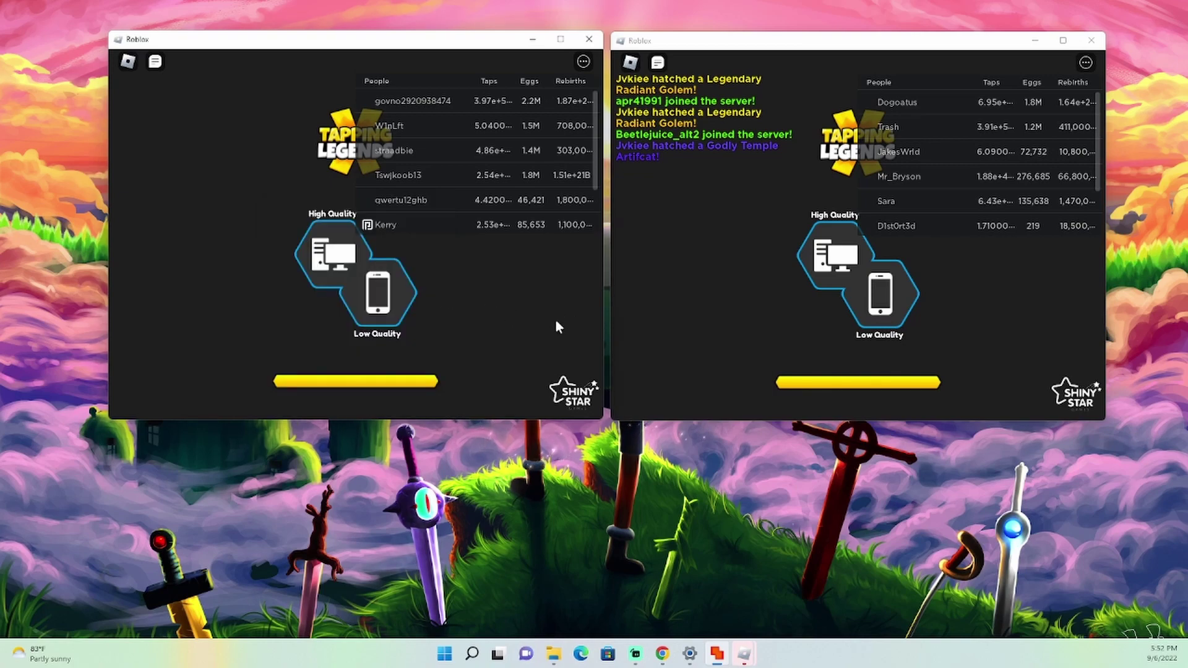
pyautogui.click(378, 296)
pyautogui.click(860, 317)
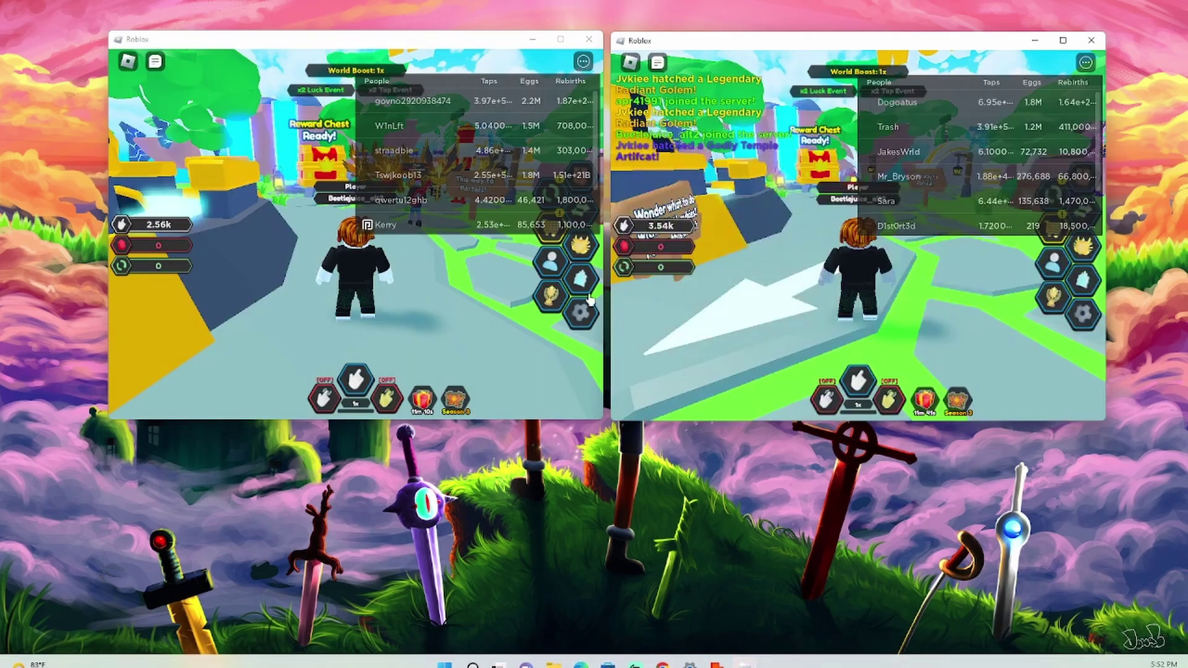
# Step: Turn and tap with the character in each Tapping Legends X window to test that both accounts play at once
pyautogui.click(425, 295)
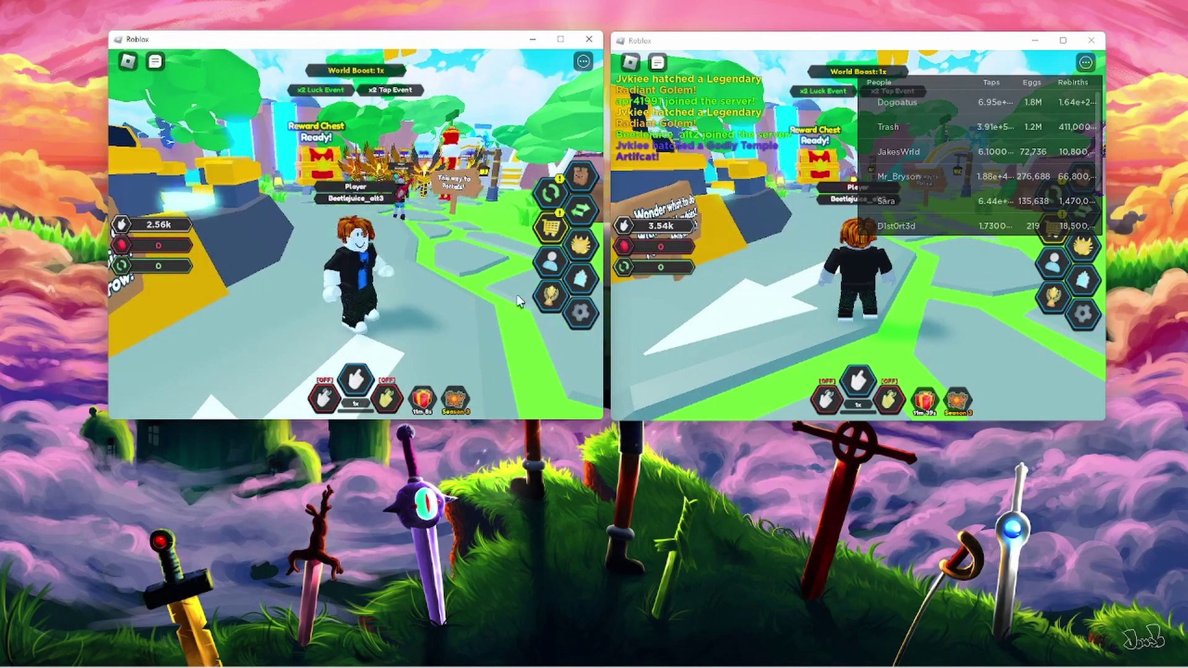
pyautogui.click(878, 281)
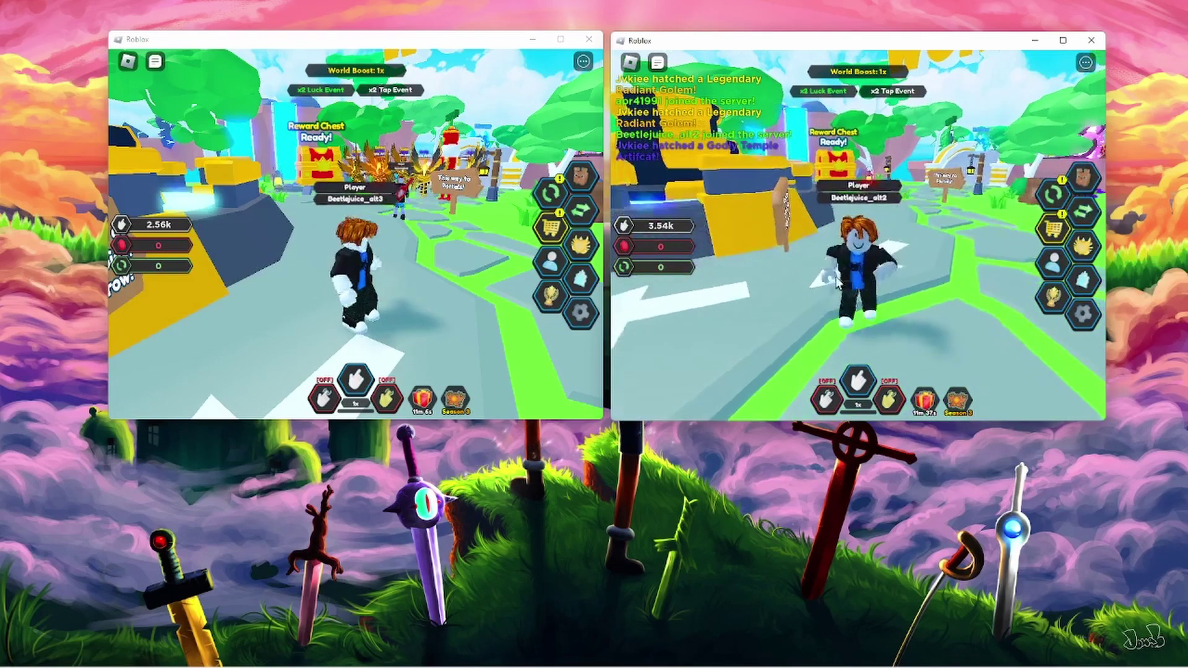
pyautogui.click(833, 277)
pyautogui.click(833, 276)
pyautogui.click(832, 276)
pyautogui.click(832, 276)
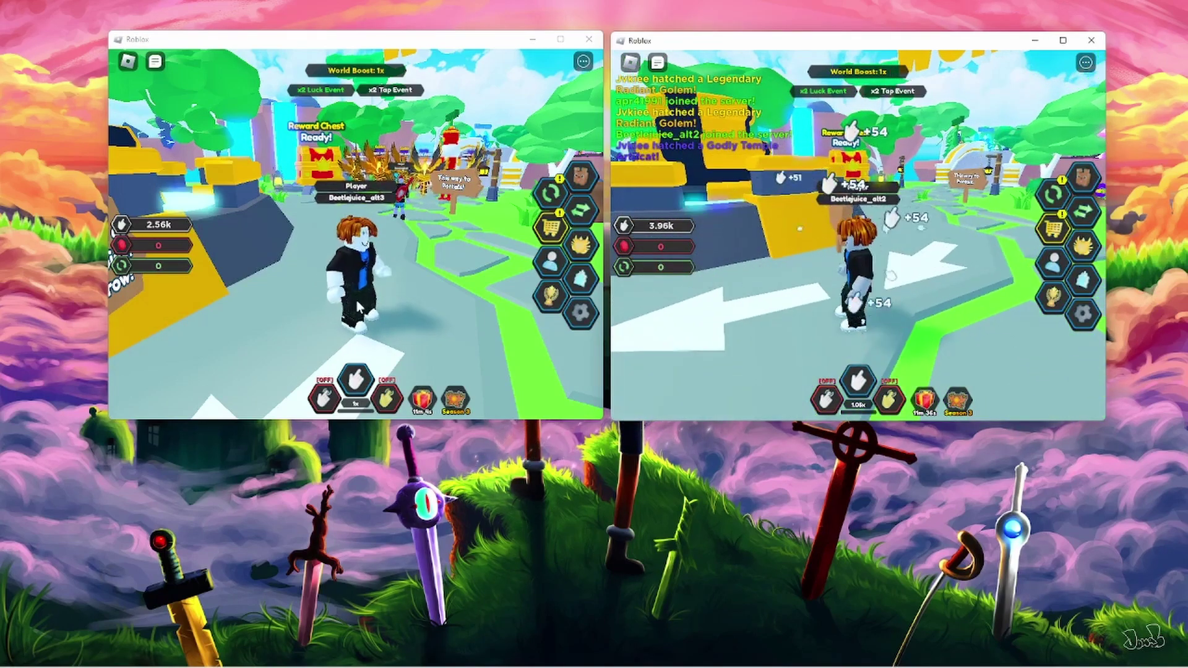
pyautogui.click(316, 287)
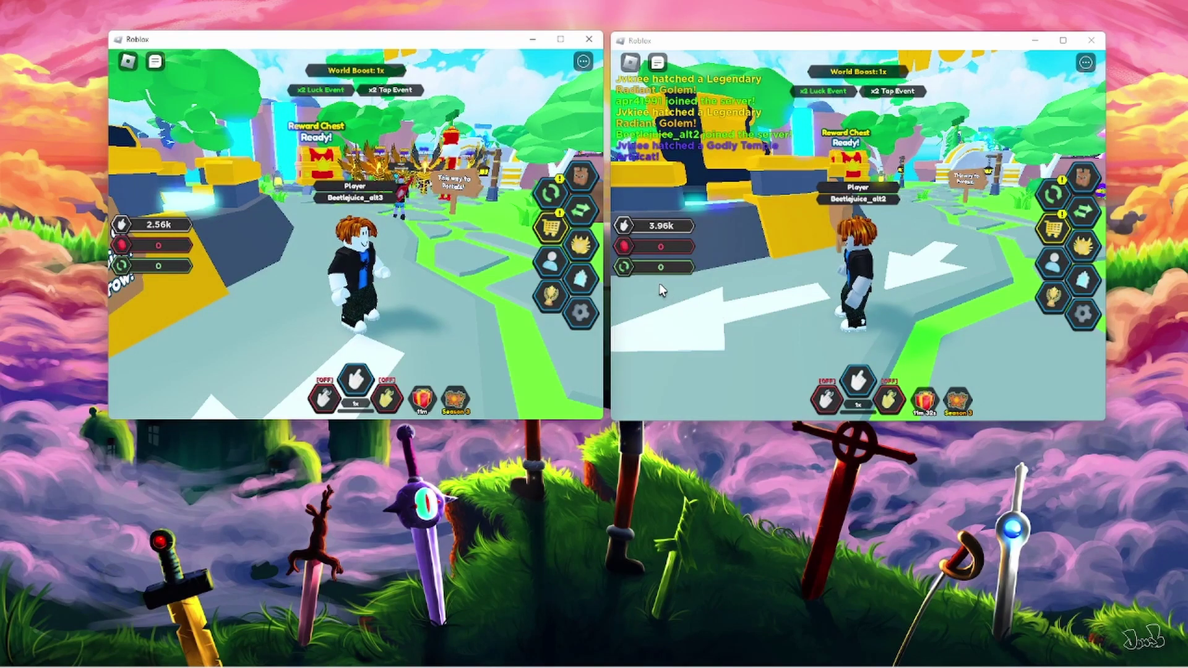
pyautogui.click(419, 278)
pyautogui.click(421, 277)
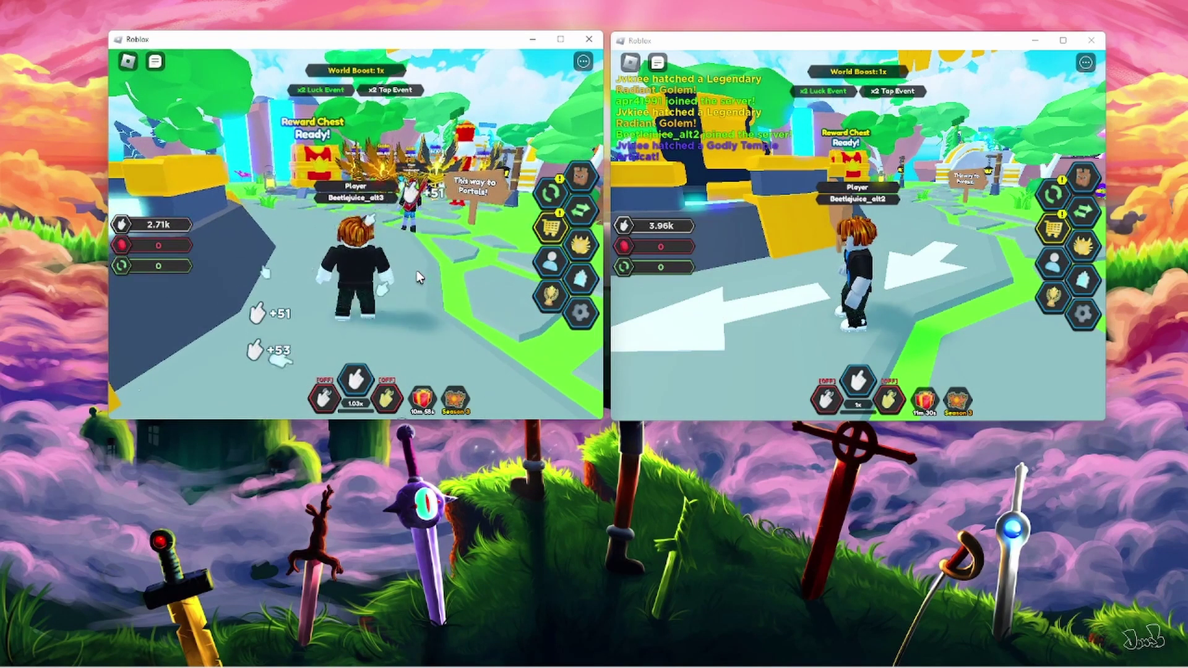
pyautogui.click(423, 277)
pyautogui.click(427, 277)
pyautogui.click(431, 276)
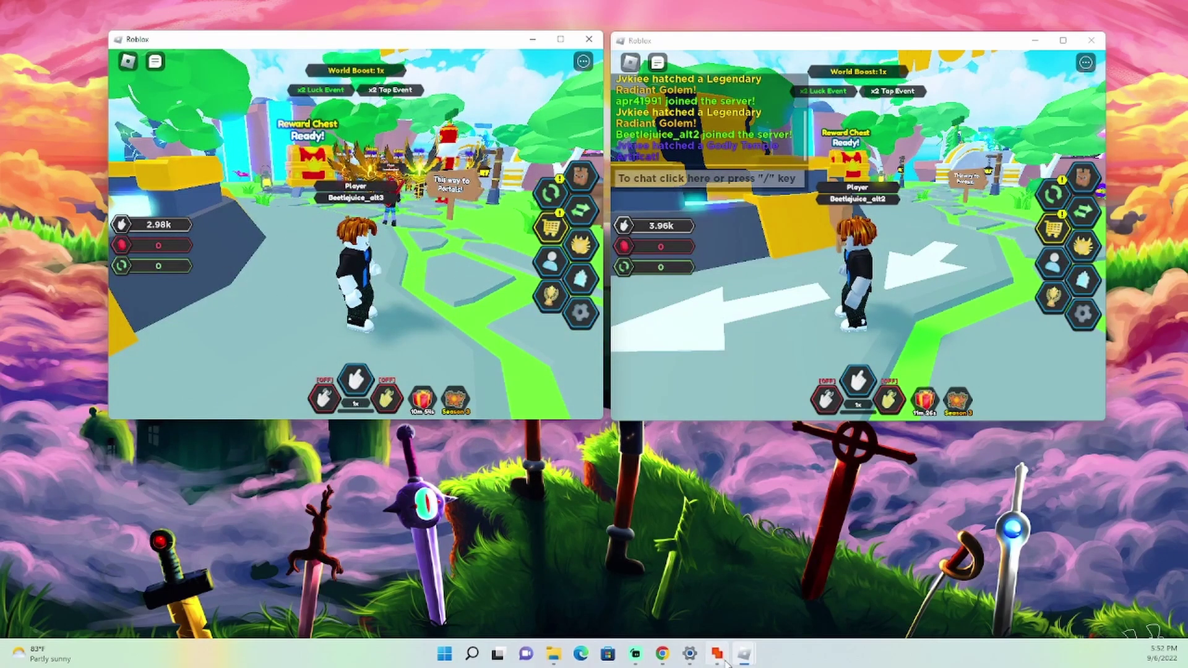
# Step: Bring up the Multiple Game Instance window and close it to demonstrate what happens to the running games
pyautogui.click(715, 655)
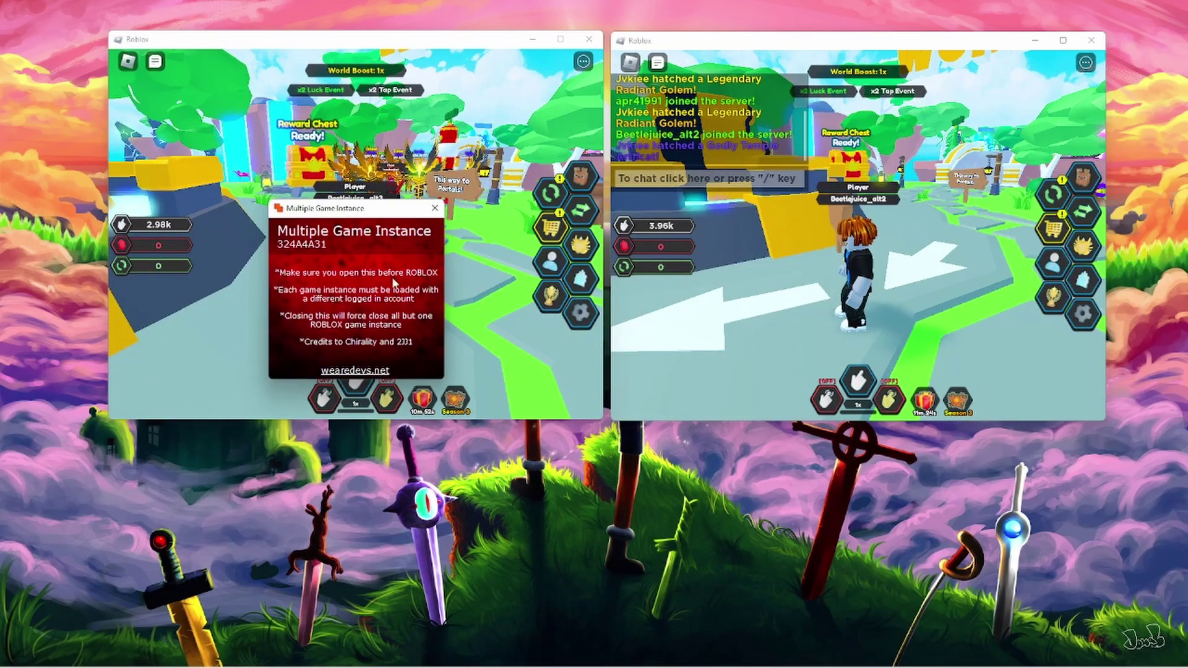
pyautogui.click(436, 213)
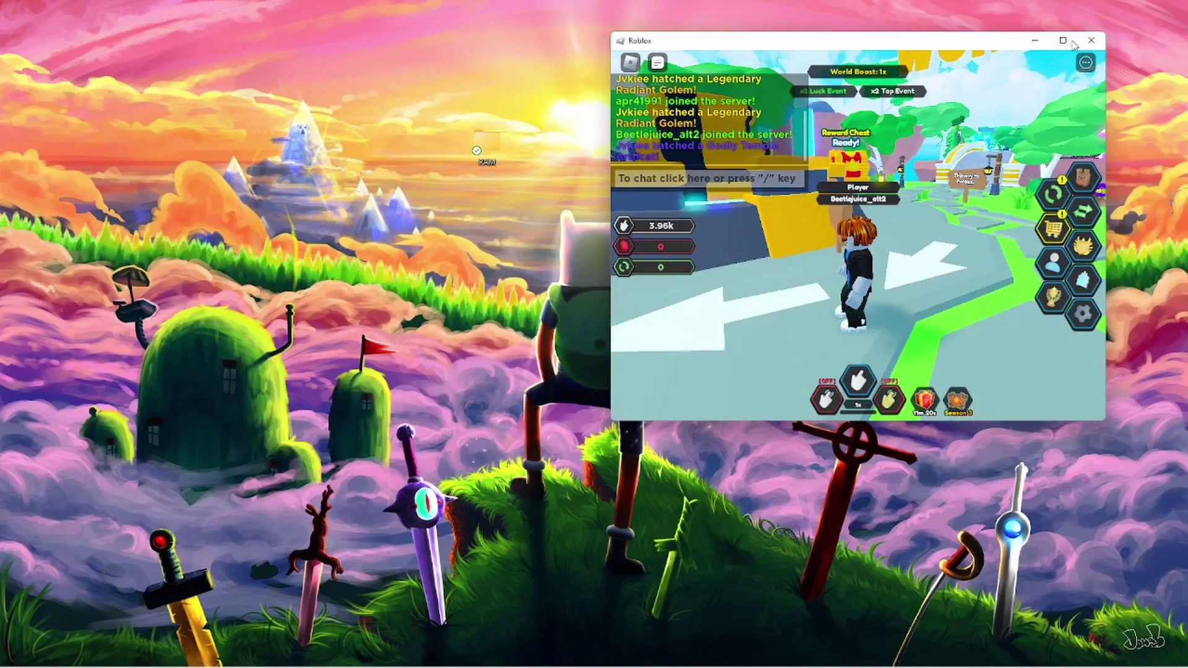